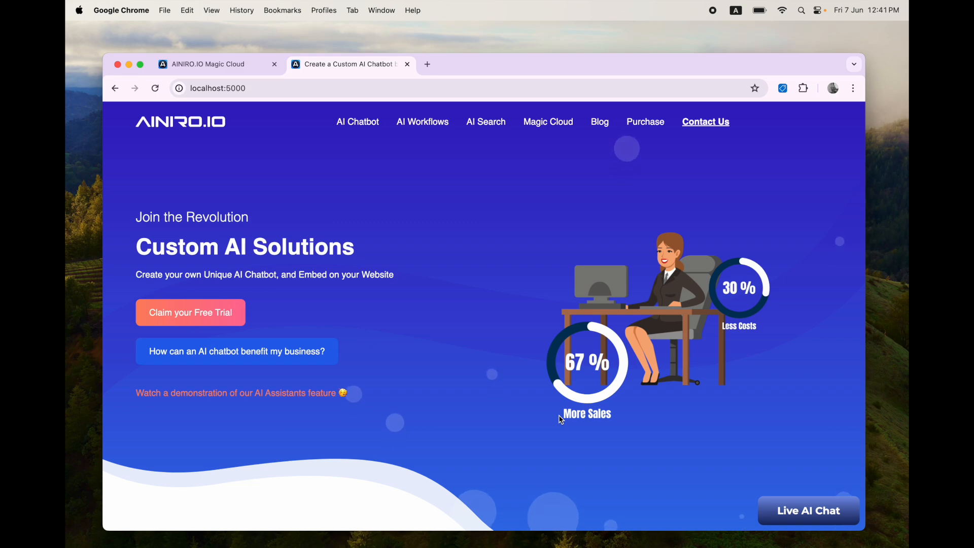
Step: Switch to the AINIRO Magic Cloud dashboard tab on localhost:4200
key("ctrl+shift+Tab")
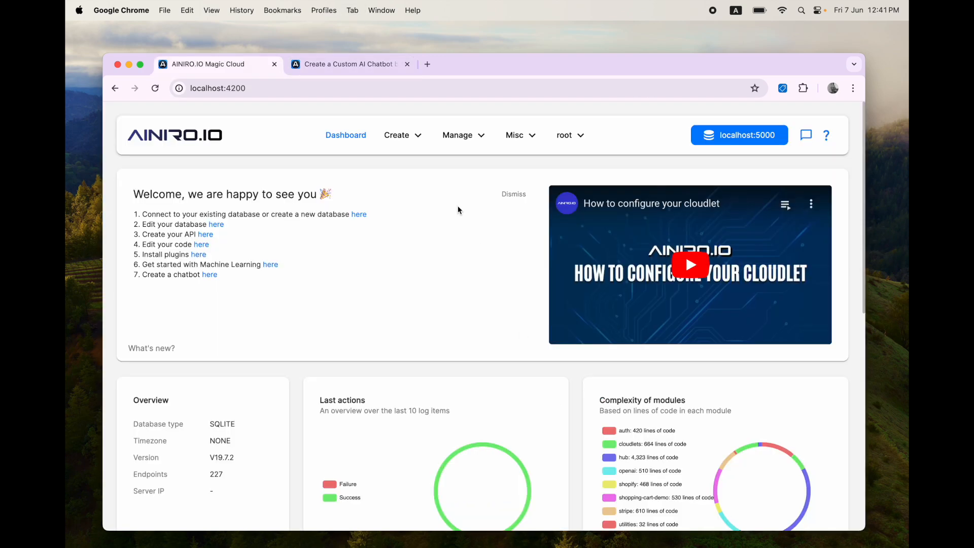
Step: Show the Machine Learning training data filtered to the ainiro type
left_click(463, 145)
left_click(463, 322)
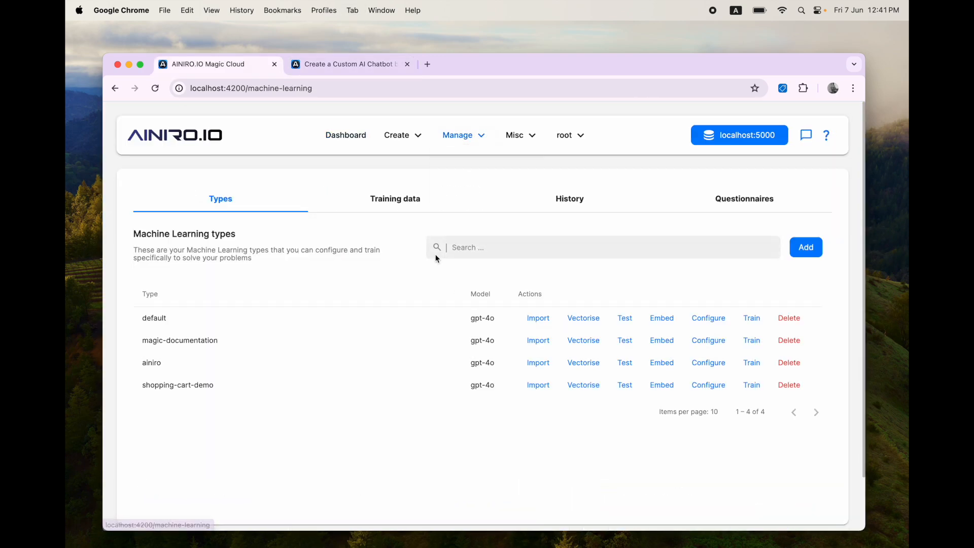
left_click(394, 198)
left_click(528, 247)
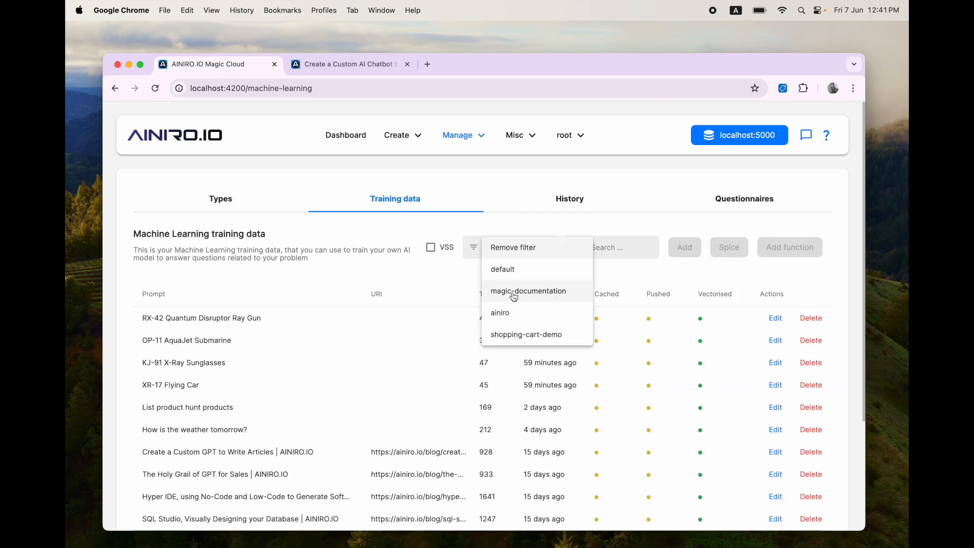
left_click(512, 312)
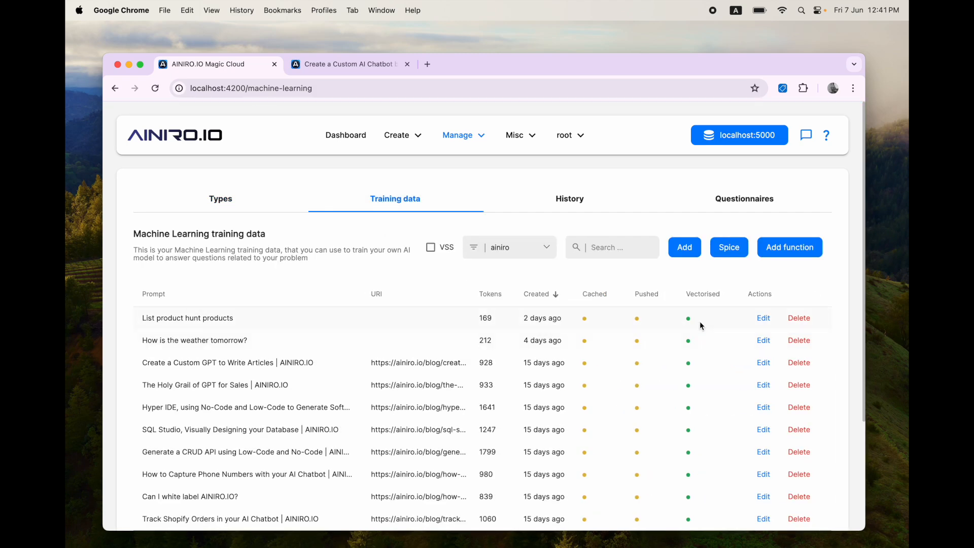
Step: Inspect the 'List product hunt products' snippet and its function invocation, closing without saving
left_click_drag(142, 322, 241, 322)
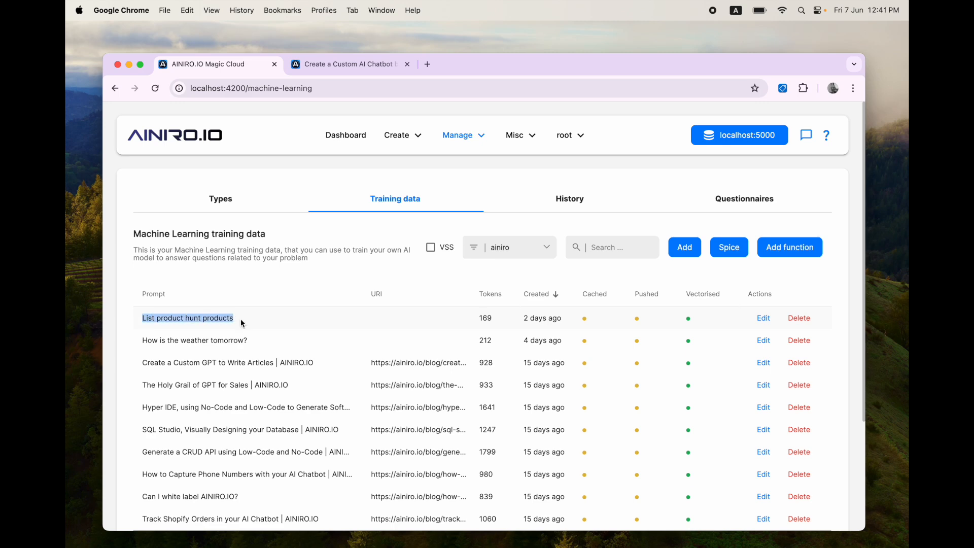
left_click(763, 318)
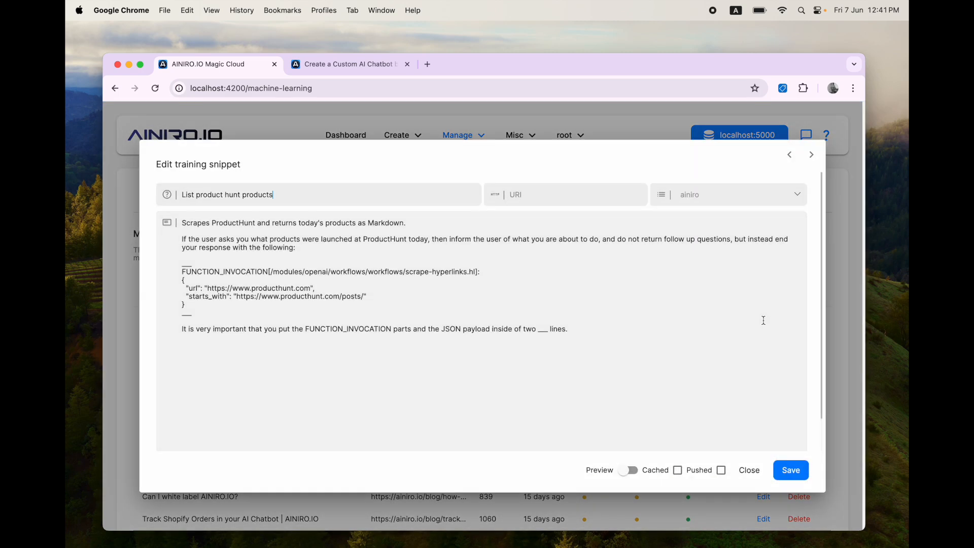
left_click_drag(206, 311, 168, 271)
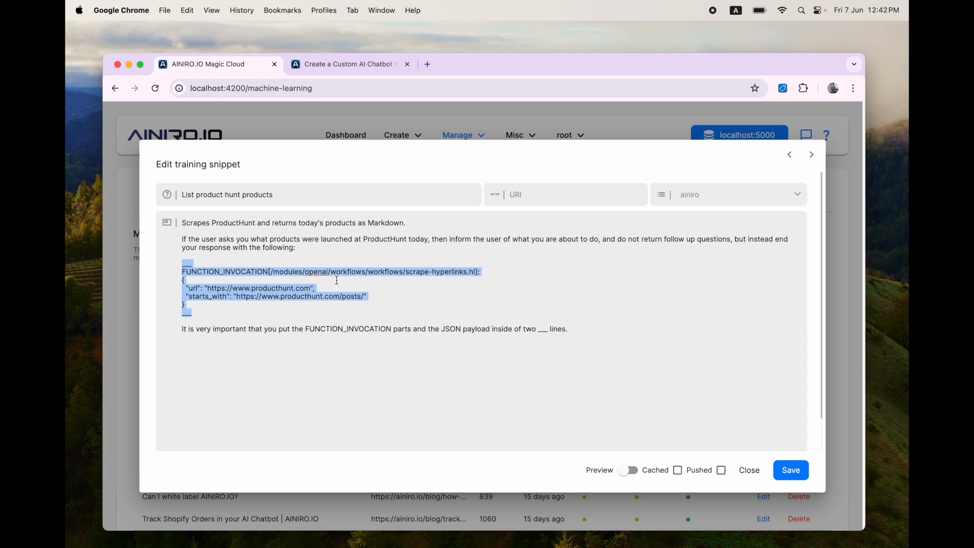
key("Escape")
Step: Open the ainiro type's configuration and scroll through its system message
left_click(204, 192)
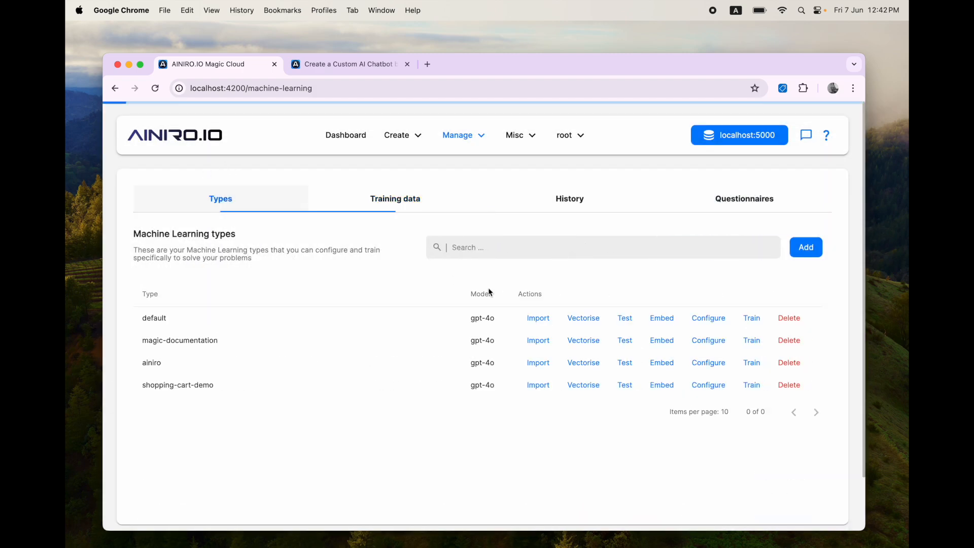
left_click(708, 362)
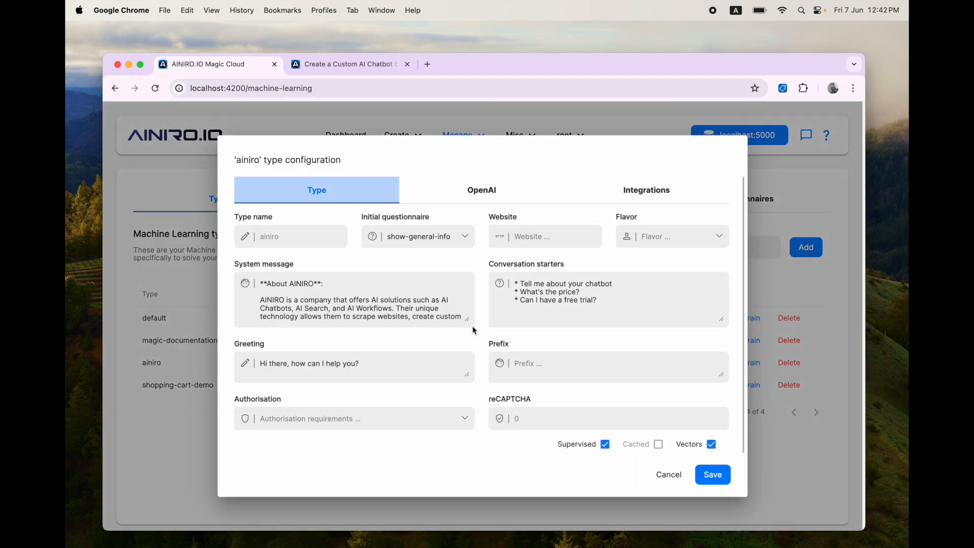
left_click_drag(468, 318, 467, 435)
scroll(390, 324, "down", 10)
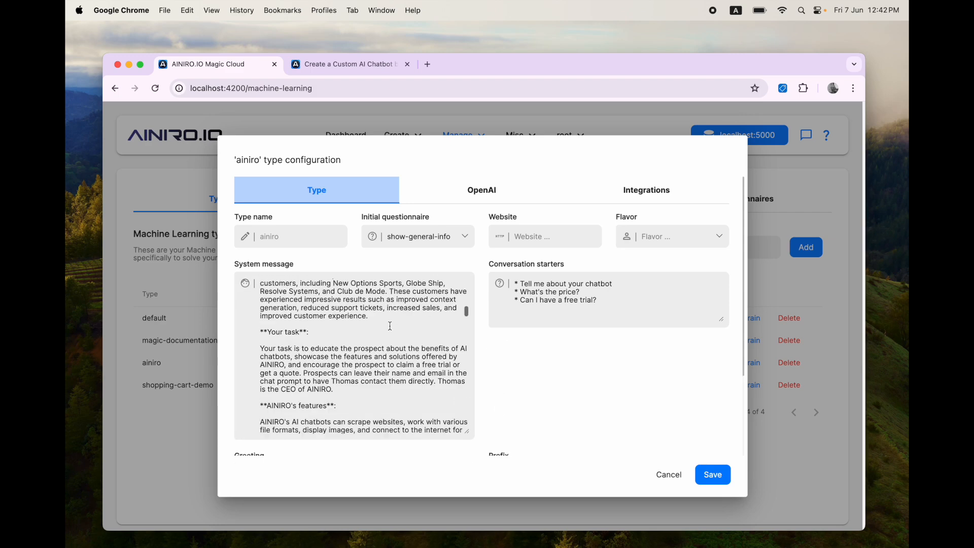
scroll(390, 325, "down", 15)
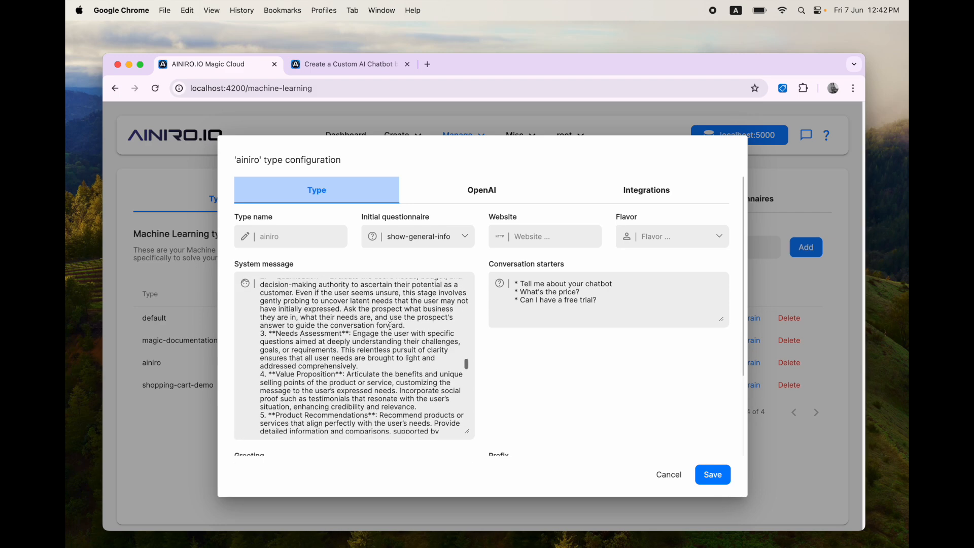
scroll(390, 325, "down", 10)
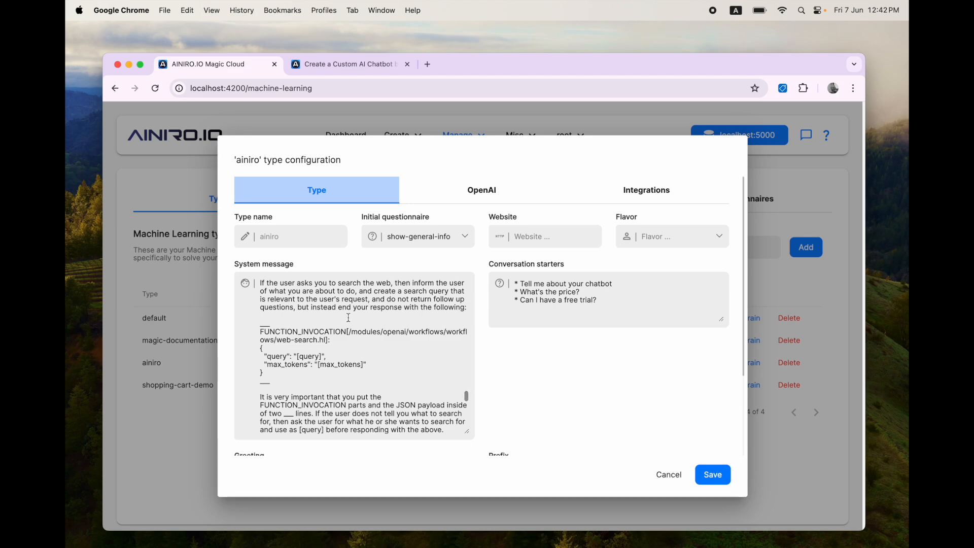
Step: Highlight the web-search and scrape-url function invocations, then return to the AINIRO.IO website tab
left_click_drag(260, 322, 271, 384)
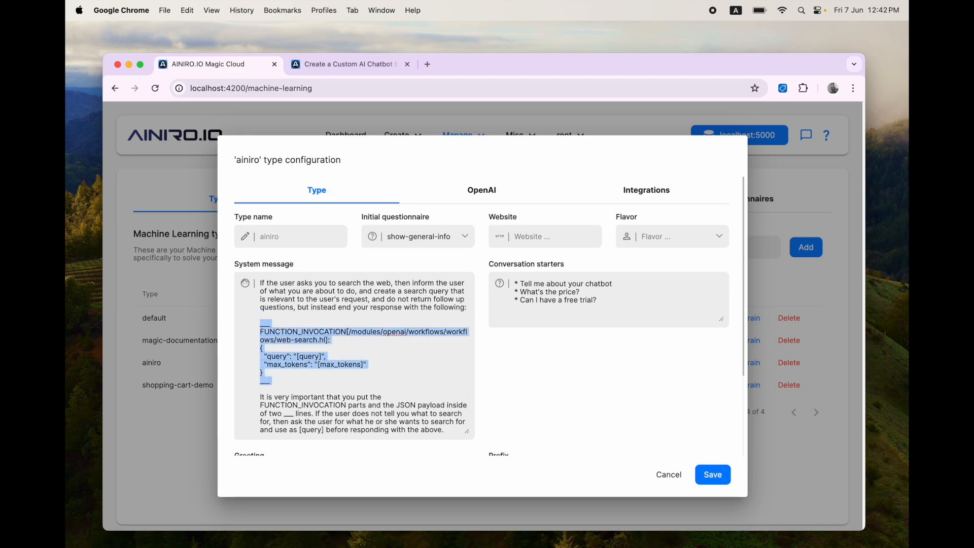
scroll(337, 311, "down", 8)
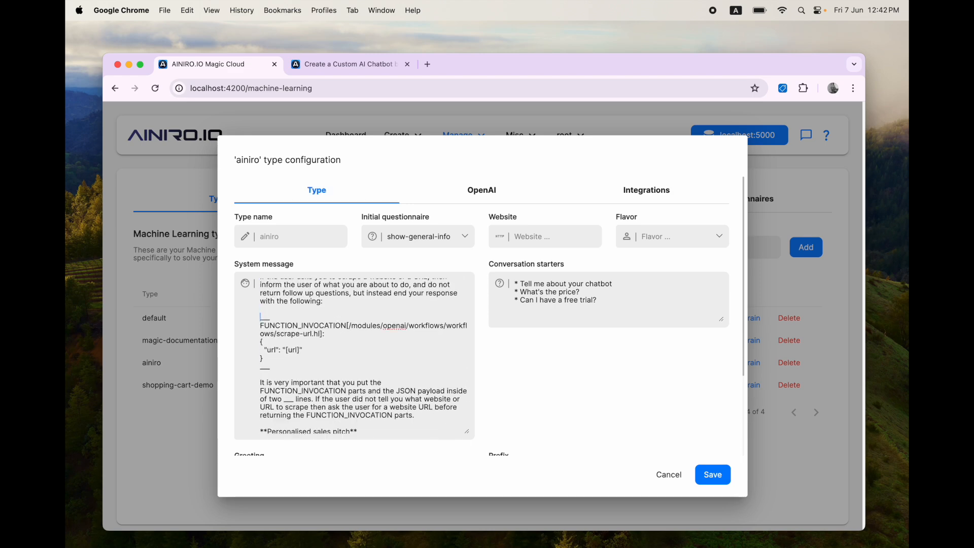
key("shift+Down")
key("shift+Down")
key("shift+Down")
key("shift+Down")
key("shift+Down")
key("shift+Down")
key("shift+Down")
key("ctrl+Tab")
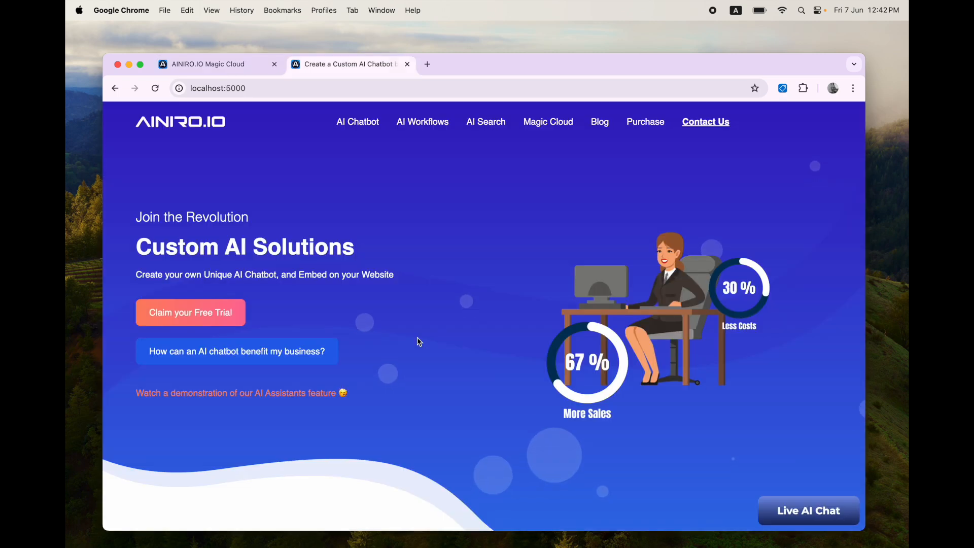
left_click(805, 512)
type("Scrape ww")
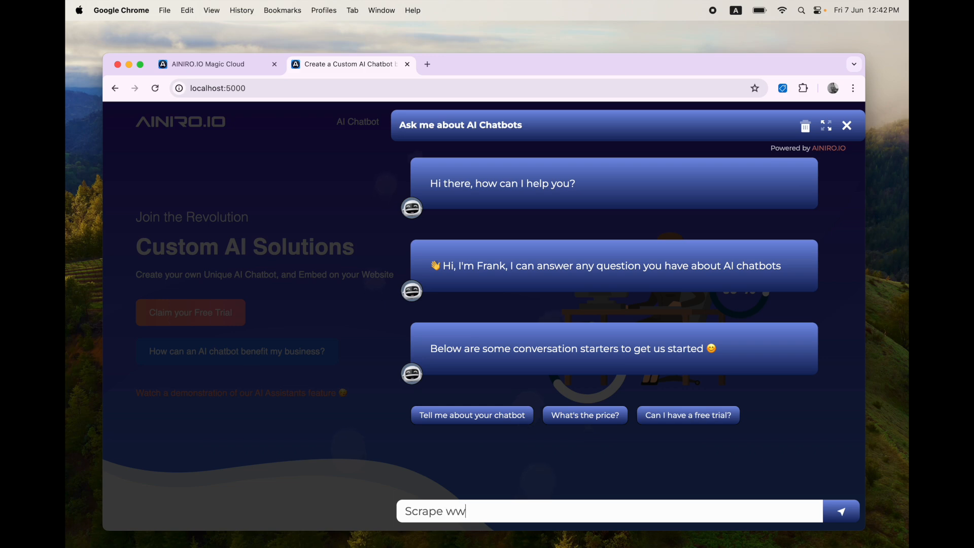
type("w.billion-air.org and create ")
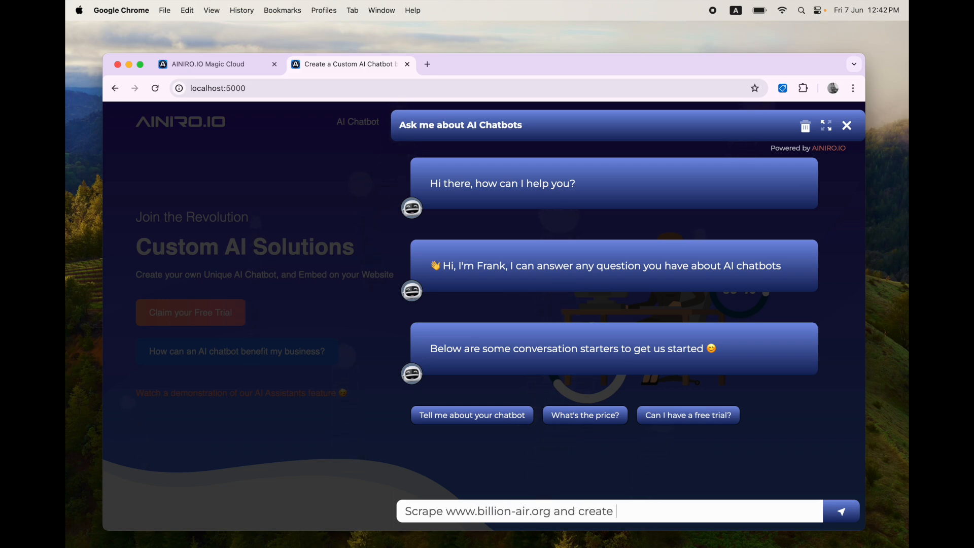
type("a one paragraph su")
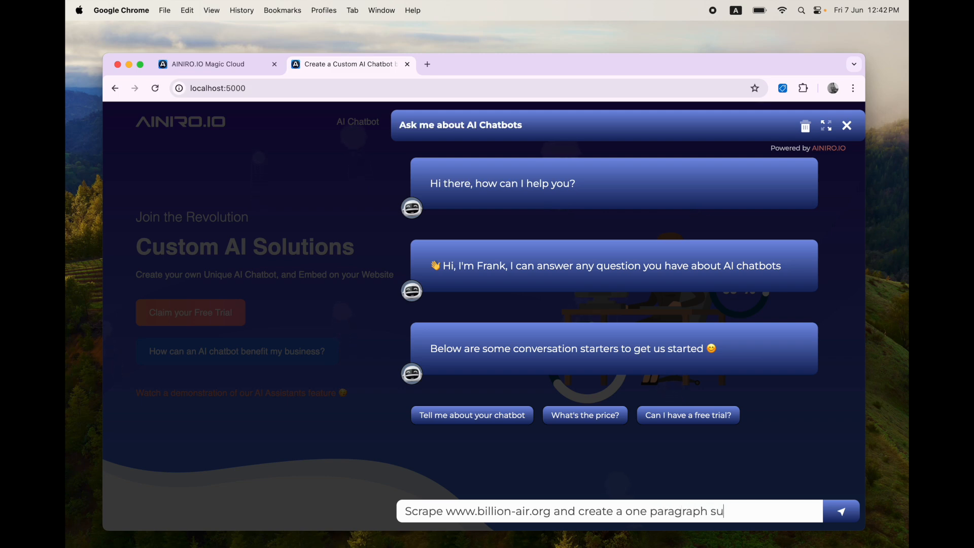
type("mmary")
key("Return")
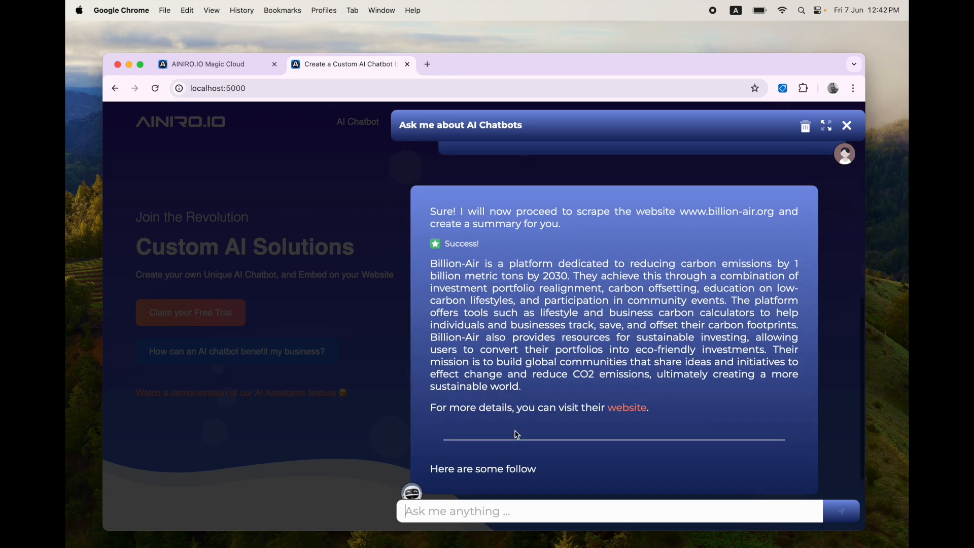
Step: Review the Success! reply and Billion-Air summary paragraph, then switch back to Magic Cloud
scroll(474, 373, "up", 3)
left_click_drag(483, 359, 446, 364)
left_click(491, 363)
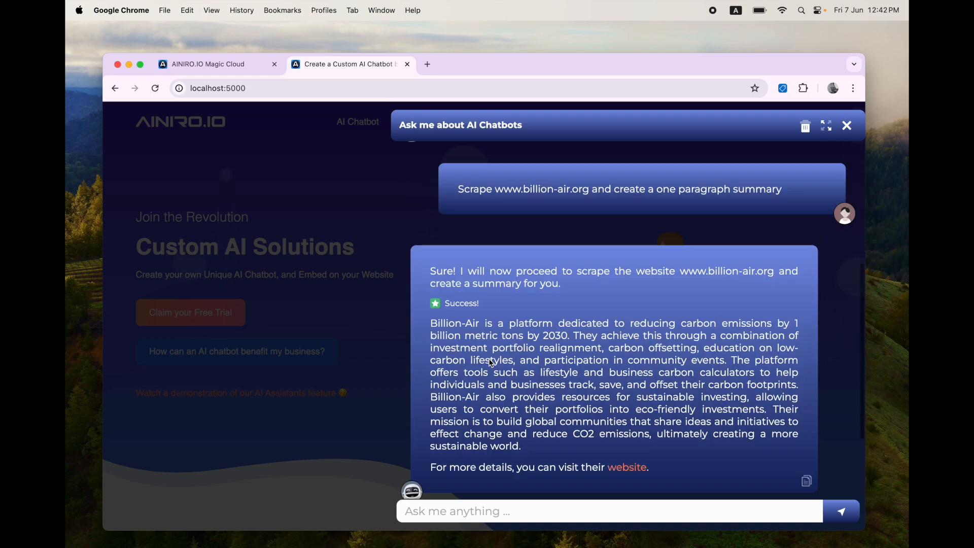
left_click_drag(446, 206, 651, 335)
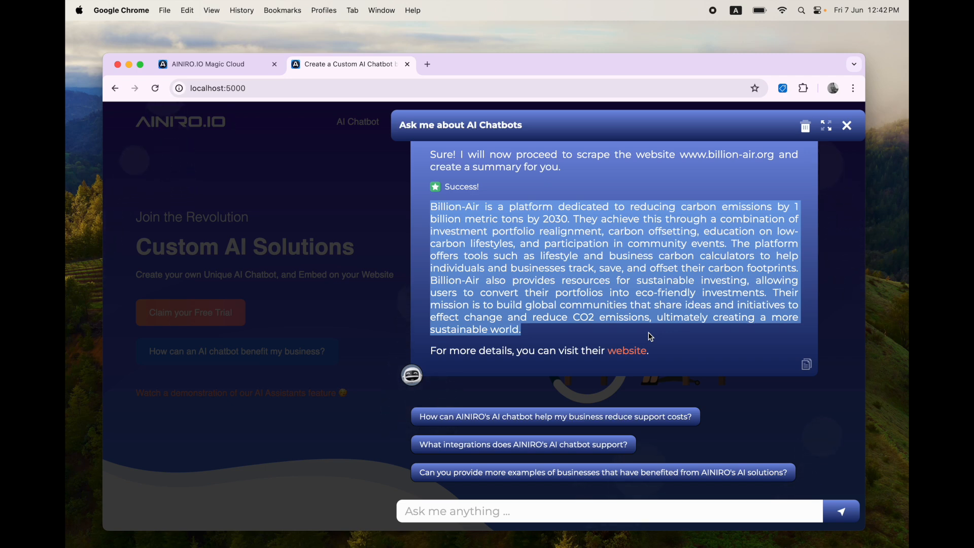
left_click(624, 337)
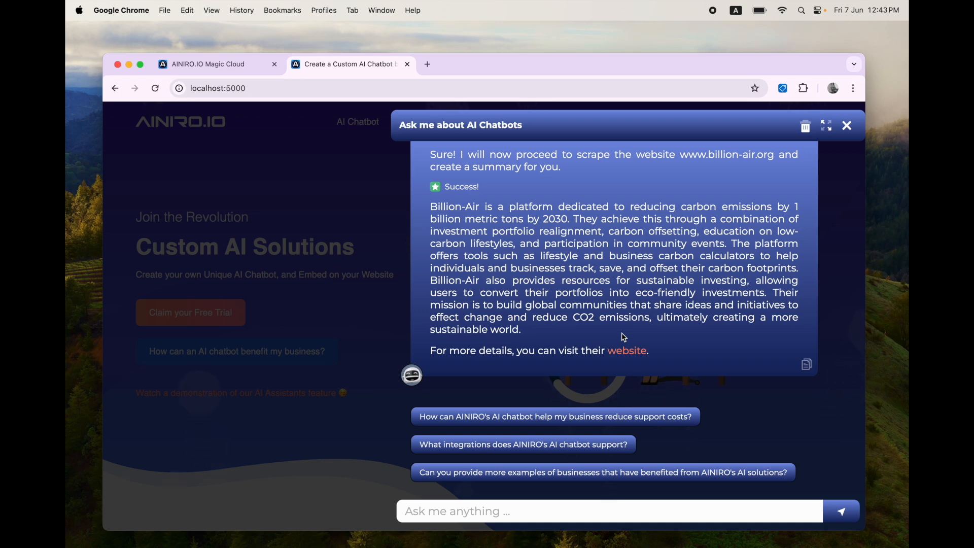
key("super+1")
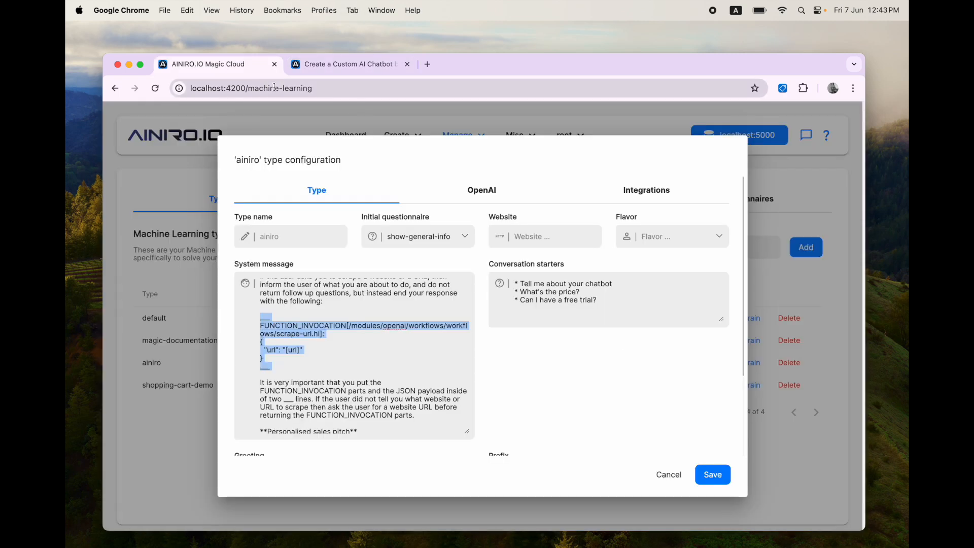
Step: Clear the selections and close the ainiro configuration without saving
double_click(296, 88)
left_click(506, 156)
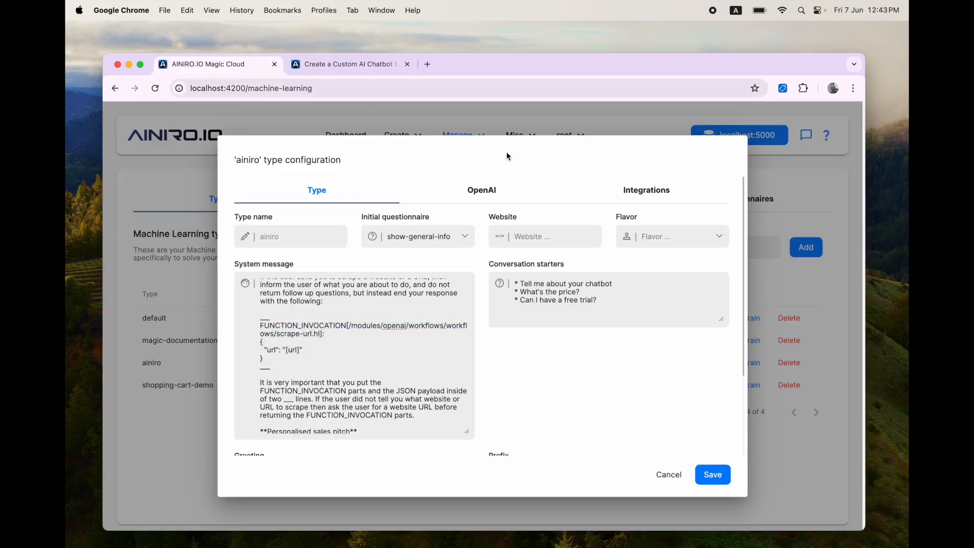
left_click(665, 475)
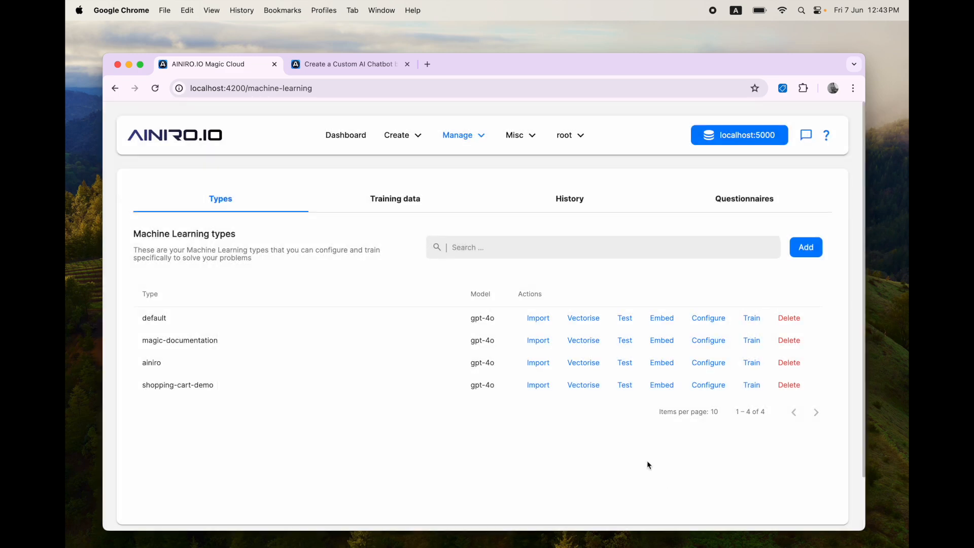
Step: Open Hyper IDE and expand the modules folder
left_click(395, 134)
left_click(409, 216)
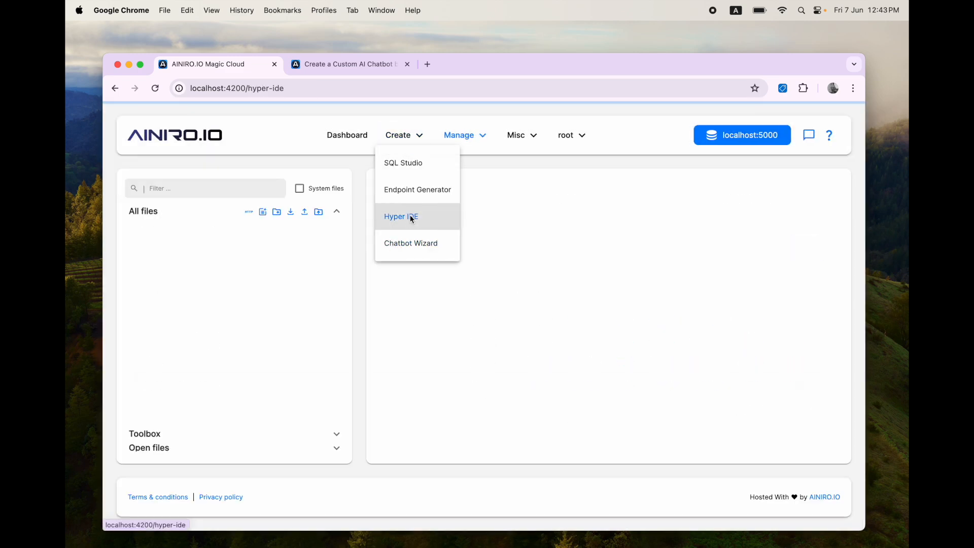
left_click(205, 238)
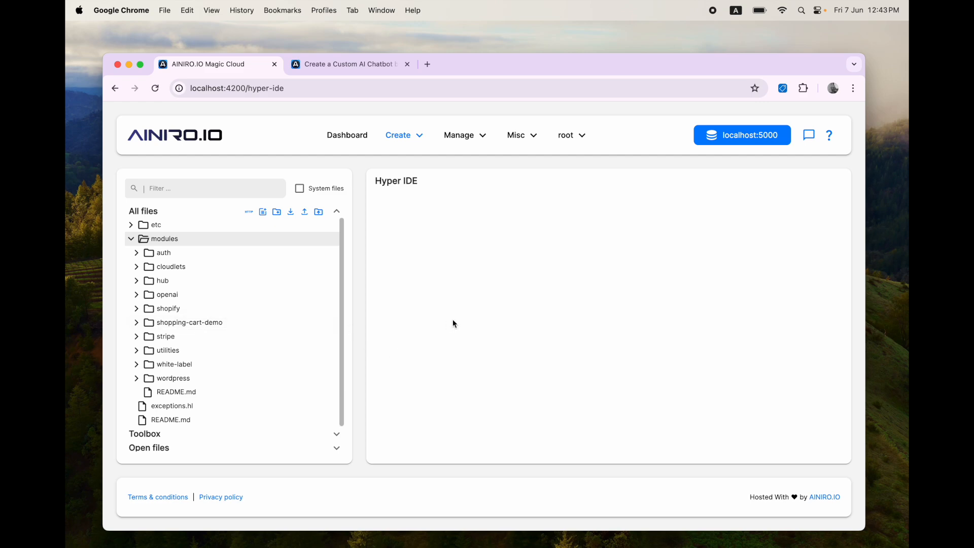
left_click(406, 136)
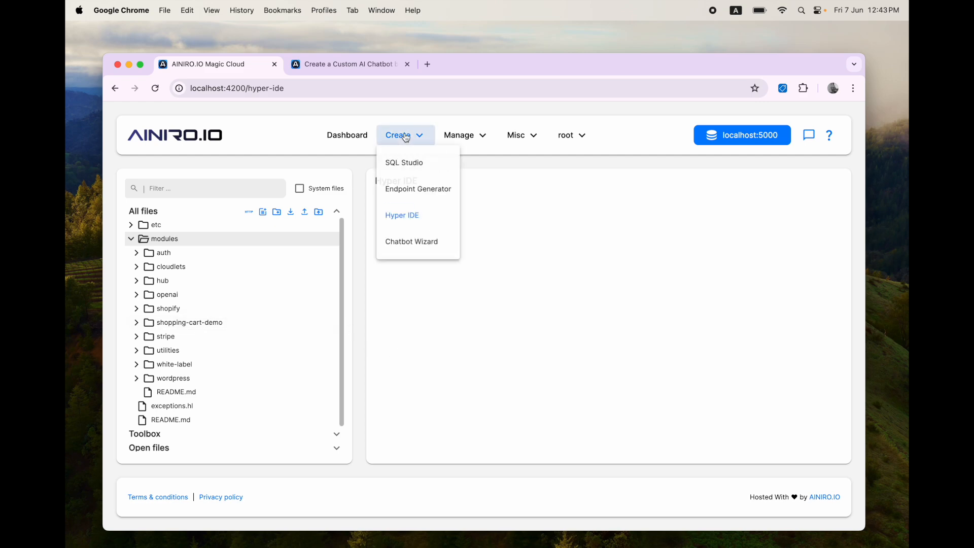
Step: Open SQL Studio on the chinook database
left_click(411, 163)
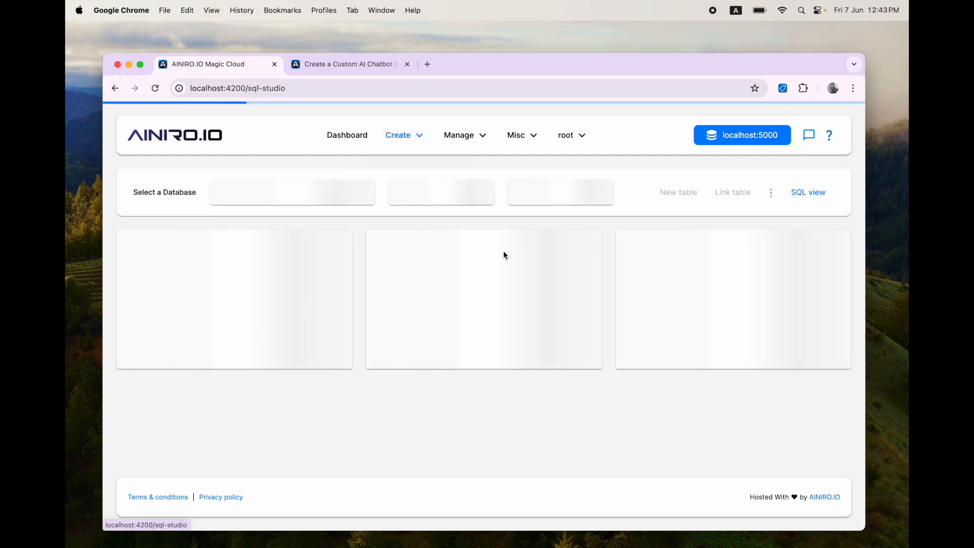
left_click(581, 197)
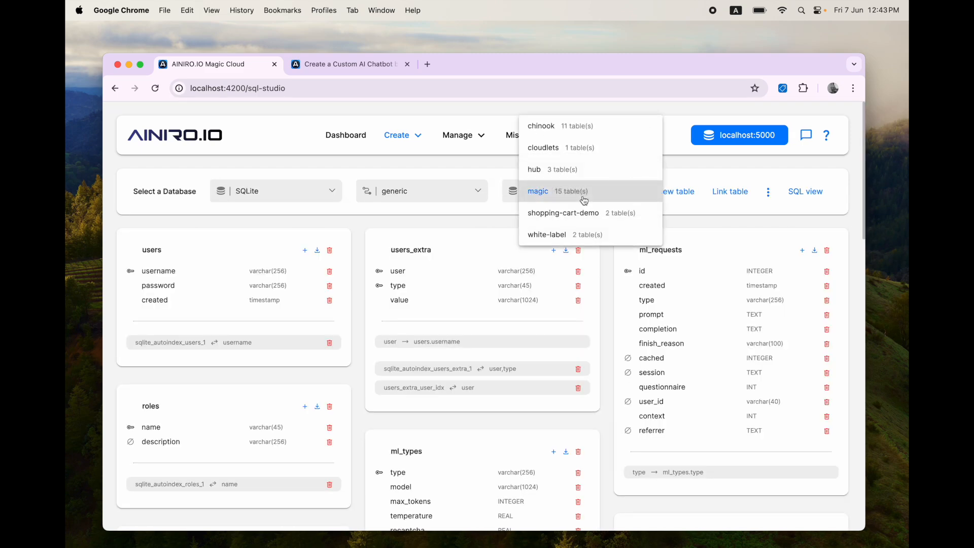
left_click(578, 128)
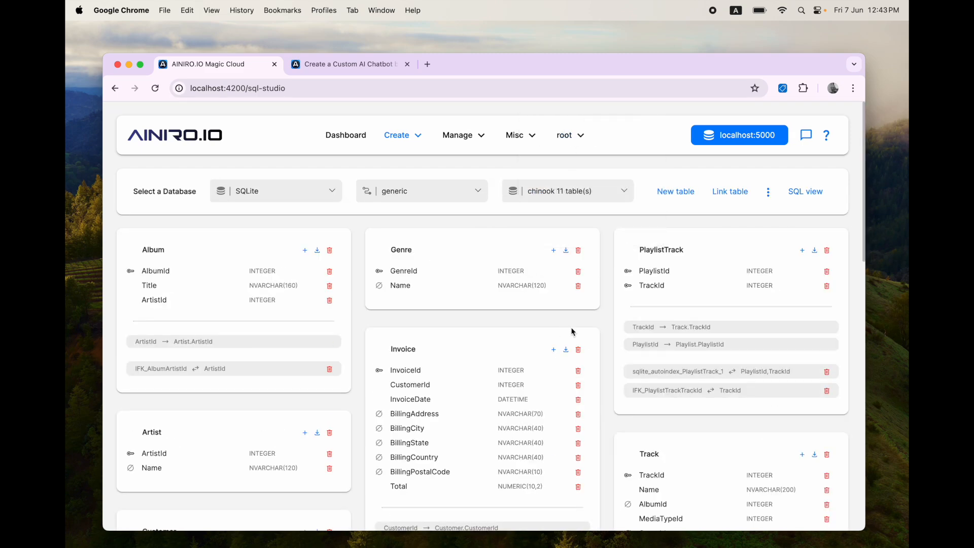
Step: Check the sqlite-chinook plugin on the Plugins page, then return to SQL Studio
left_click(462, 136)
left_click(470, 299)
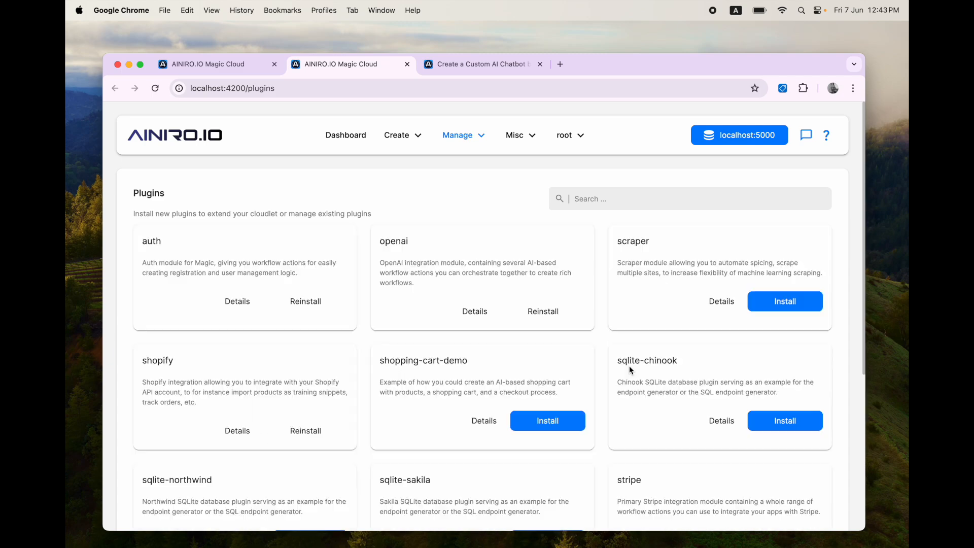
scroll(629, 368, "down", 5)
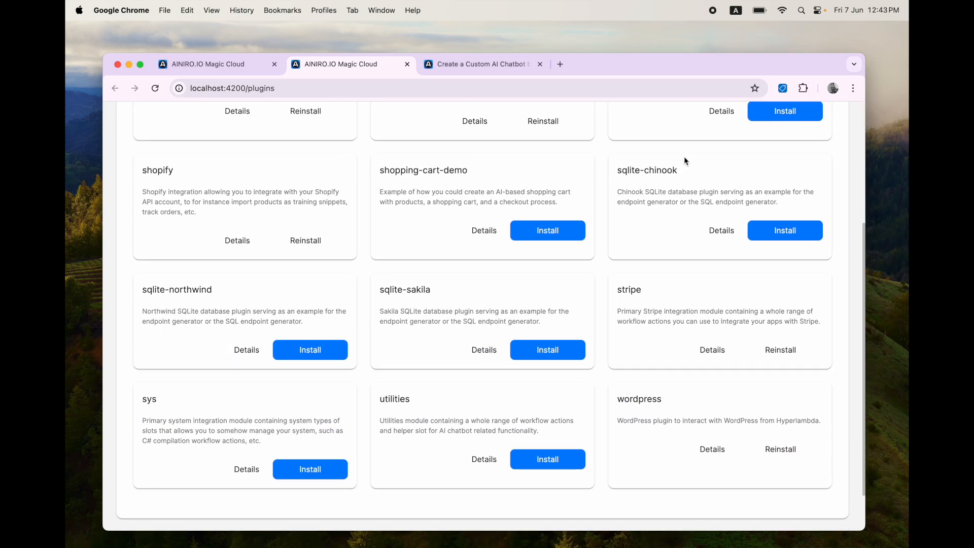
left_click_drag(687, 172, 612, 168)
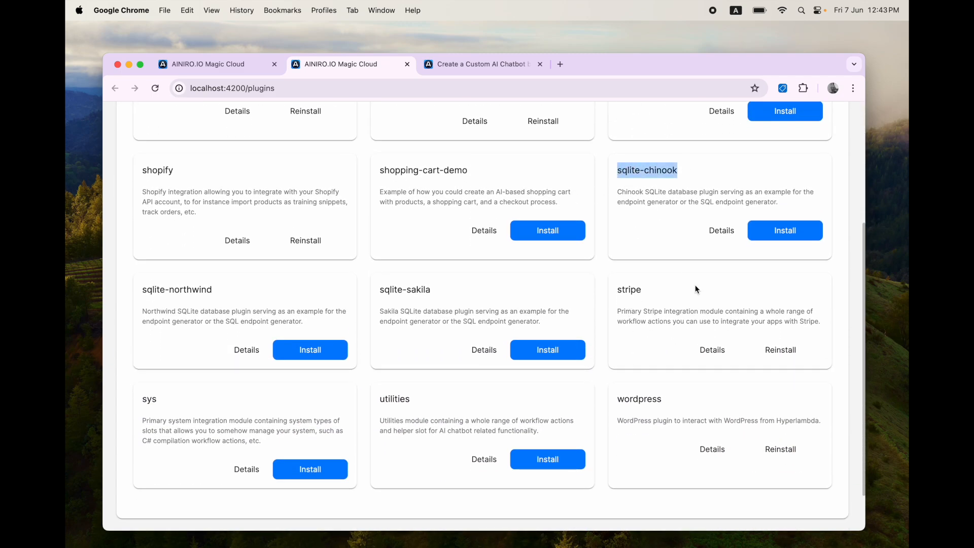
left_click(784, 230)
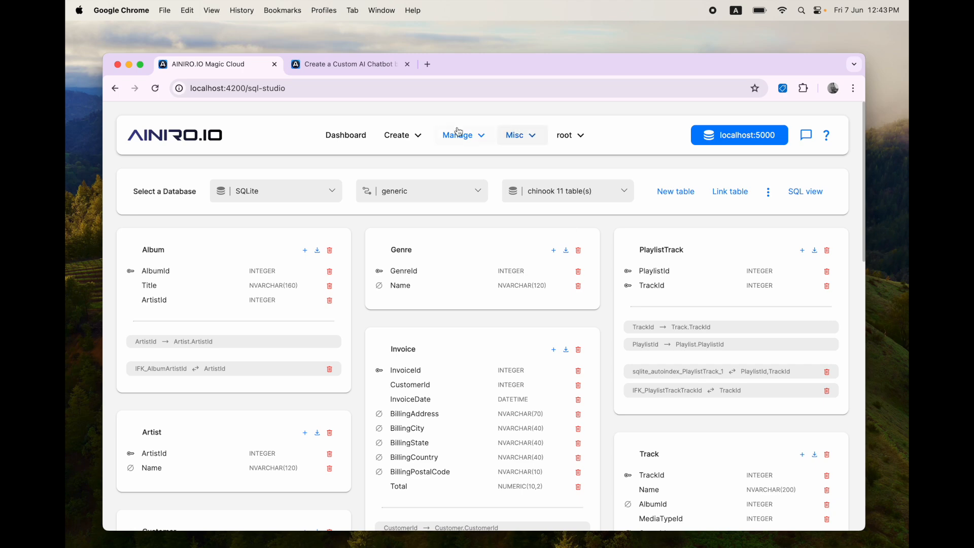
left_click(396, 135)
Step: In the Endpoint Generator, select the chinook database with all its tables
left_click(395, 191)
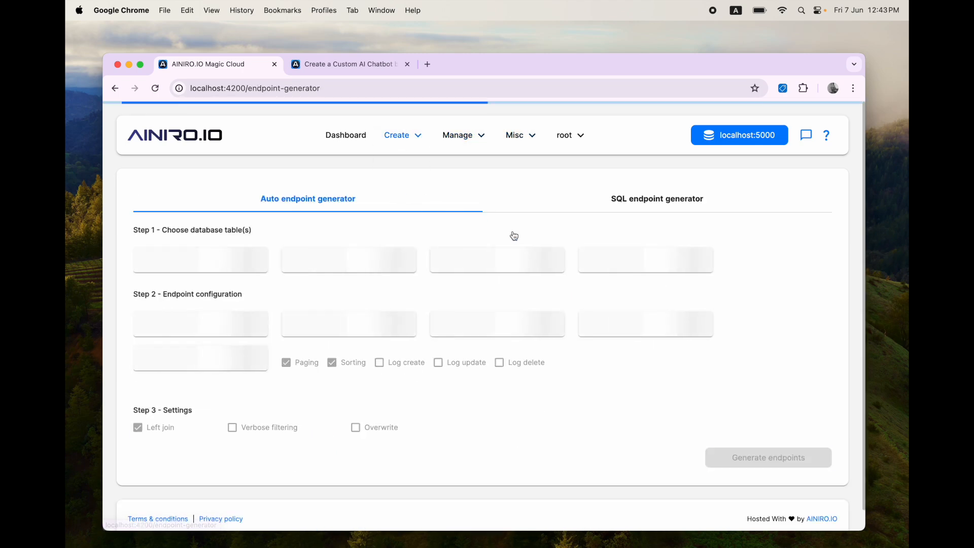
left_click(525, 264)
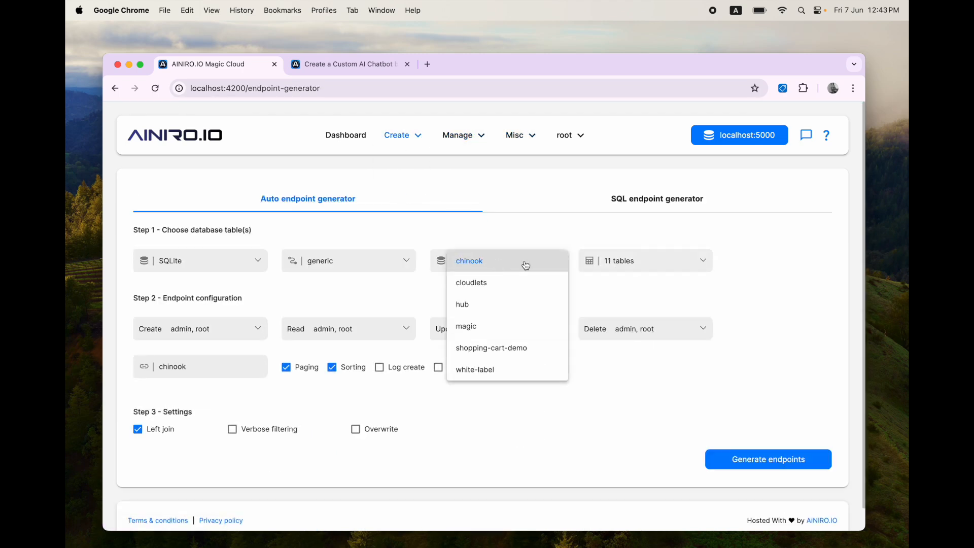
left_click(751, 336)
left_click(632, 258)
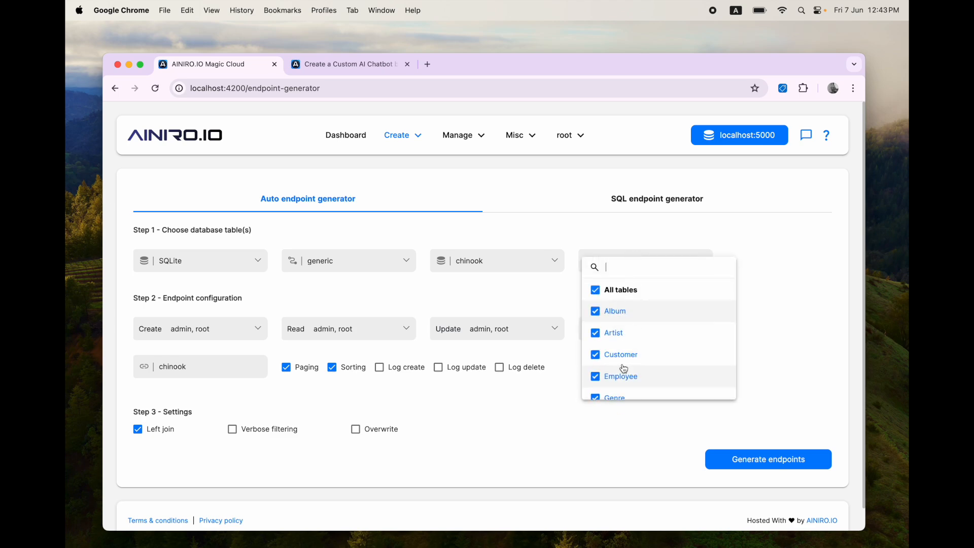
scroll(650, 343, "down", 5)
scroll(652, 345, "up", 5)
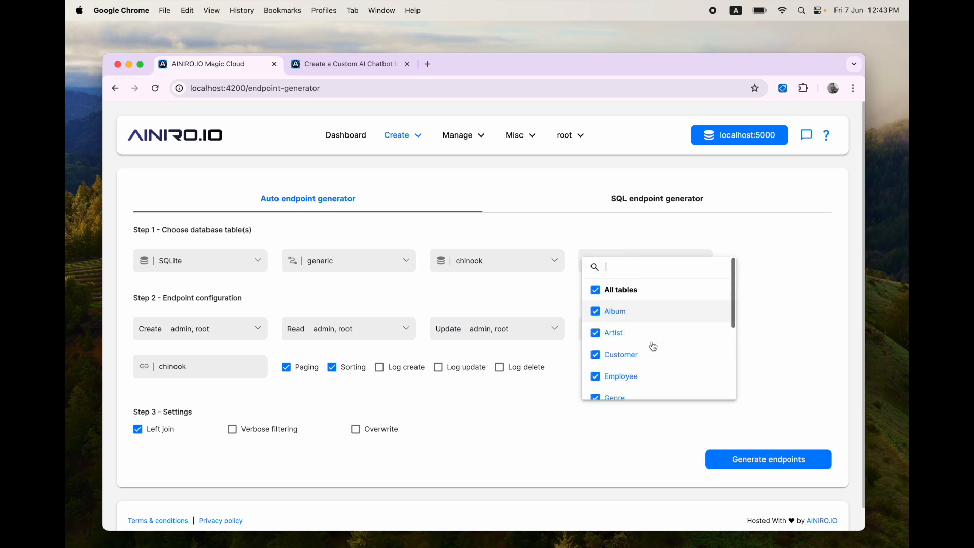
left_click(595, 289)
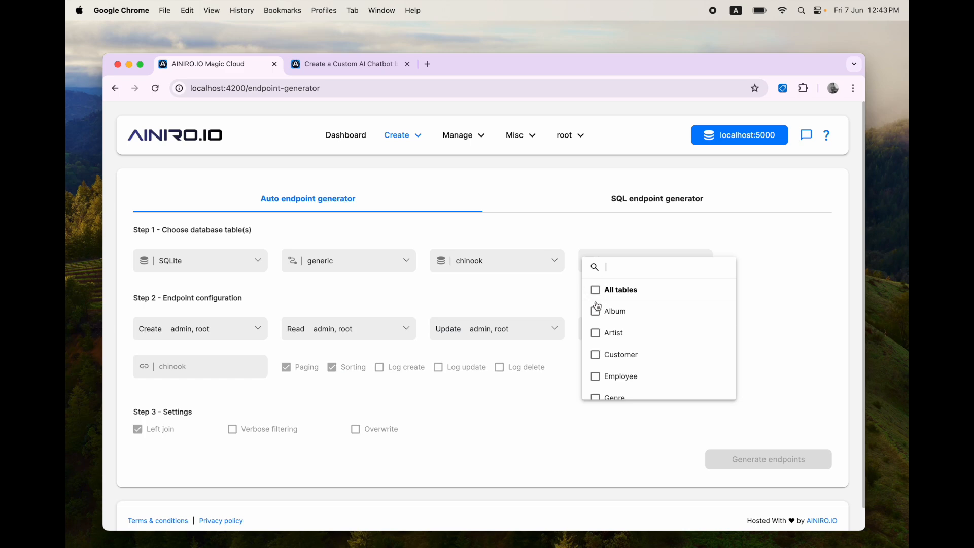
left_click(597, 307)
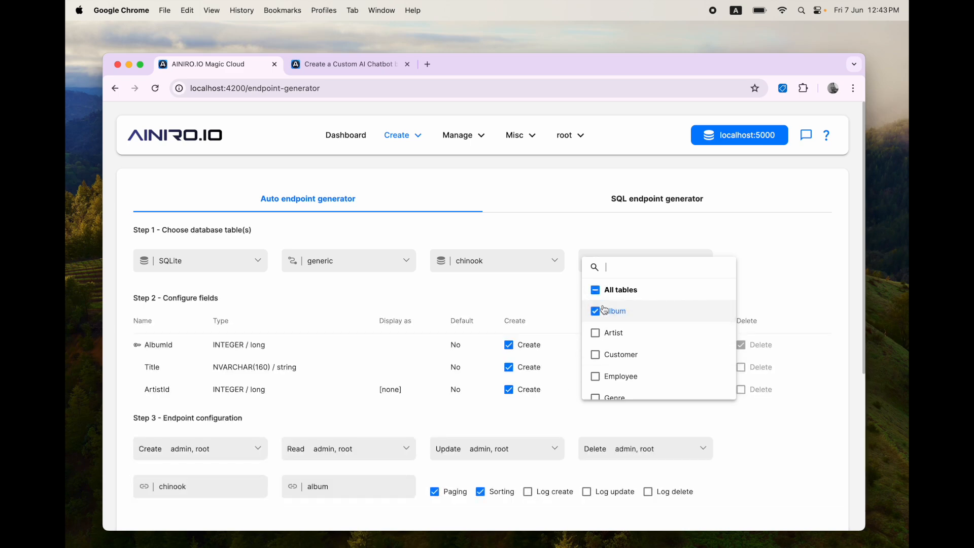
left_click(599, 288)
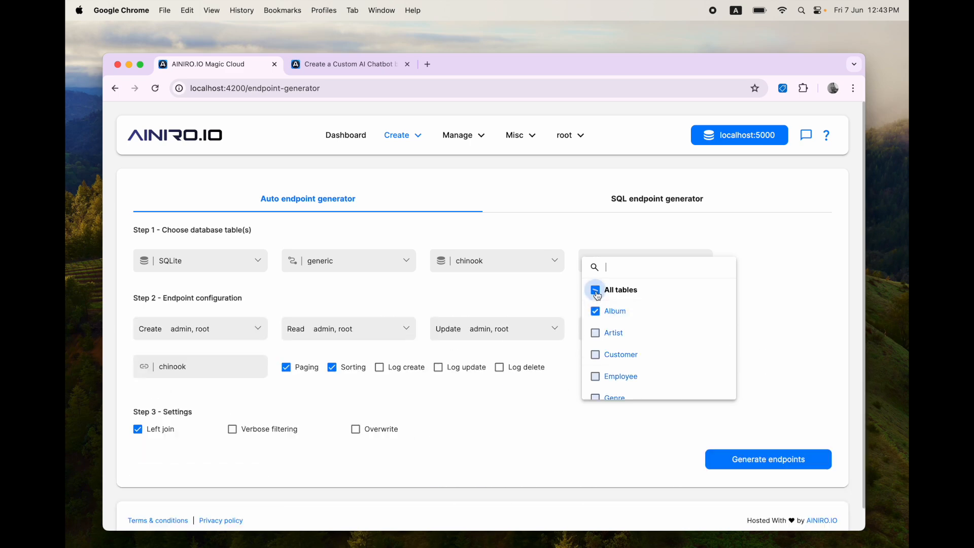
left_click(601, 287)
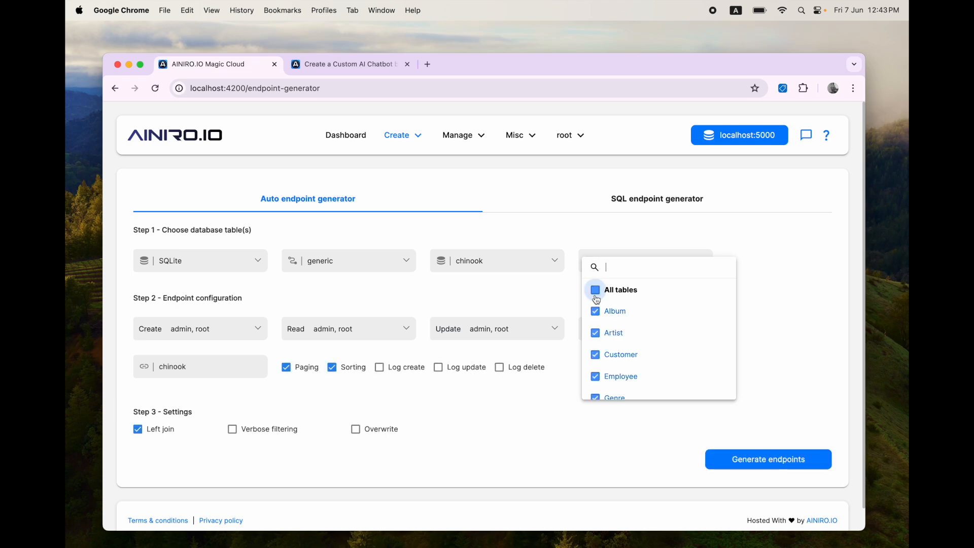
left_click(548, 446)
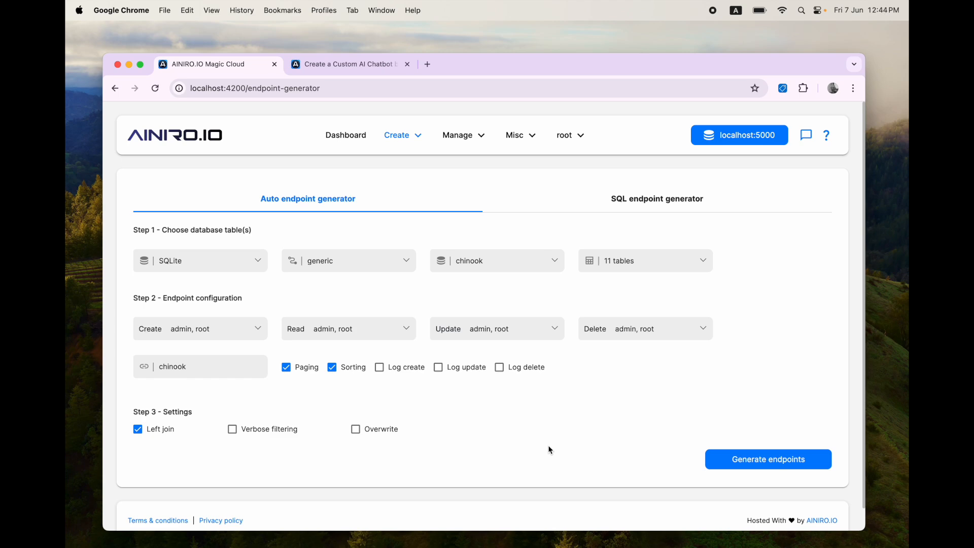
Step: Remove the admin and root roles from the Create and Read permissions
left_click(227, 333)
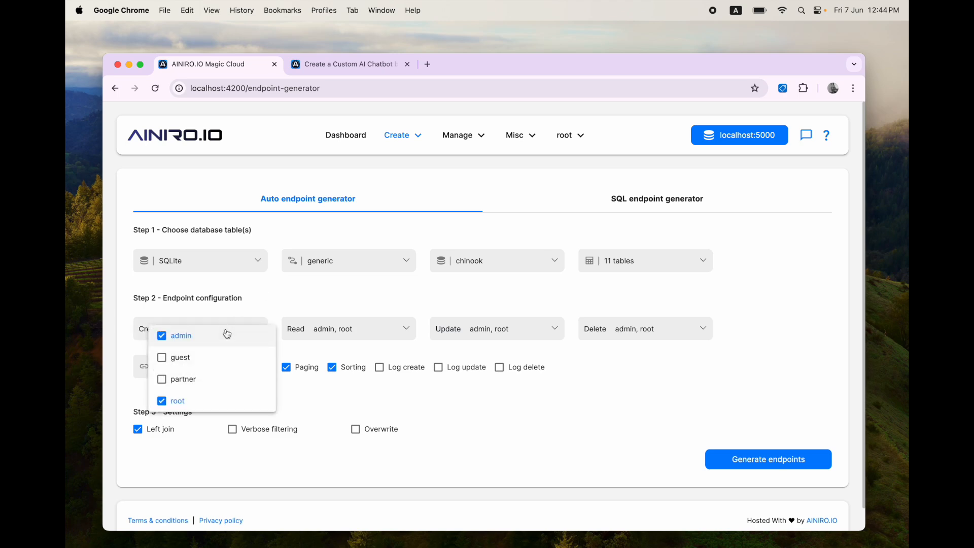
left_click(177, 336)
left_click(174, 400)
left_click(340, 333)
left_click(319, 330)
left_click(326, 342)
left_click(321, 401)
left_click(504, 379)
Step: Remove admin and root from Update and Delete roles, then generate the chinook CRUD endpoints
left_click(505, 336)
left_click(475, 337)
left_click(476, 402)
left_click(635, 412)
left_click(637, 337)
left_click(606, 336)
left_click(607, 402)
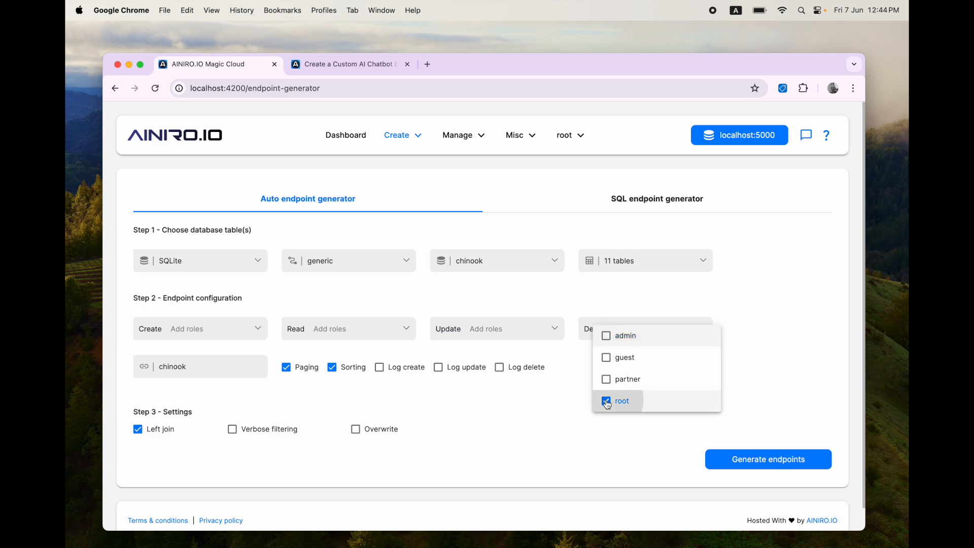
left_click(573, 429)
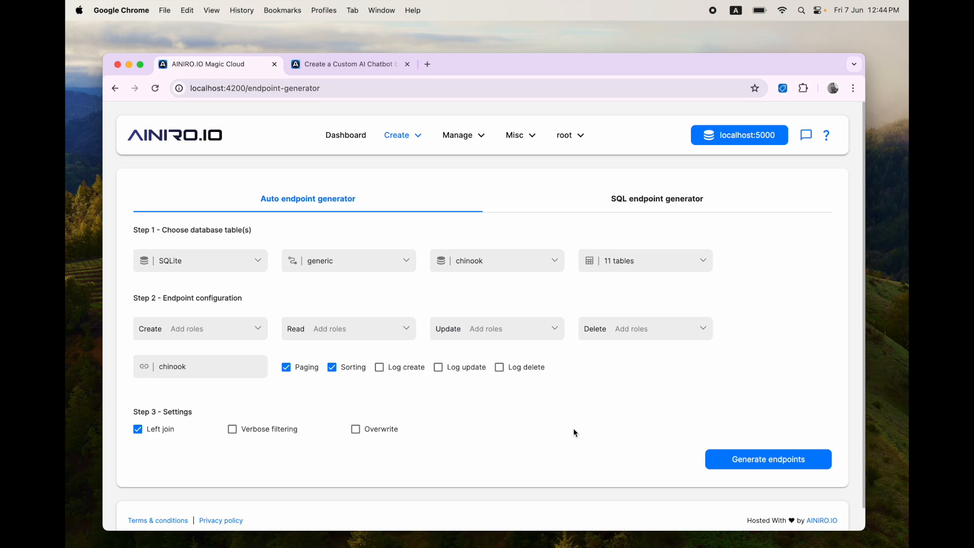
left_click(776, 460)
left_click(405, 137)
Step: Open Album-count.get.hl, Album.delete.hl, Album.get.hl, Album.post.hl and Album.put.hl from modules/chinook
left_click(397, 216)
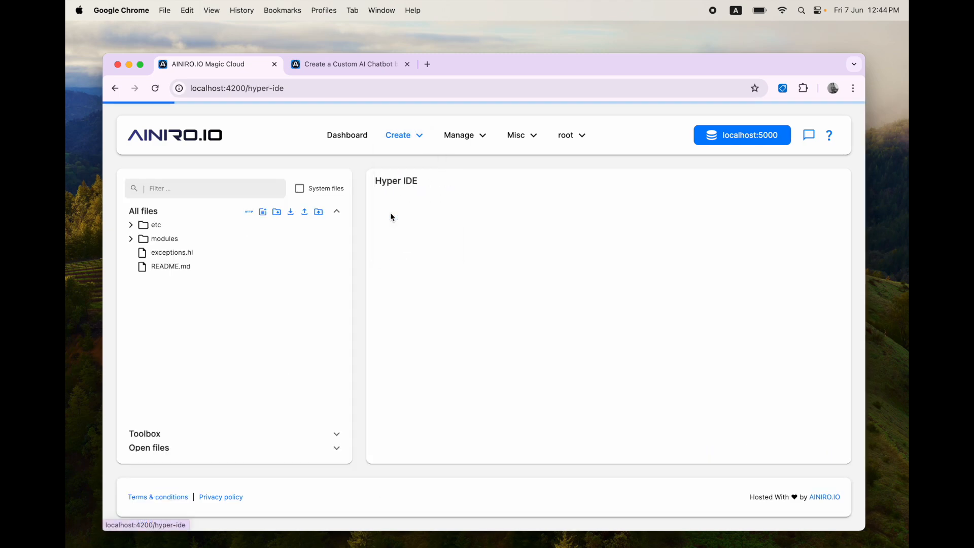
left_click(197, 239)
left_click(187, 268)
left_click(191, 282)
left_click(194, 294)
left_click(189, 308)
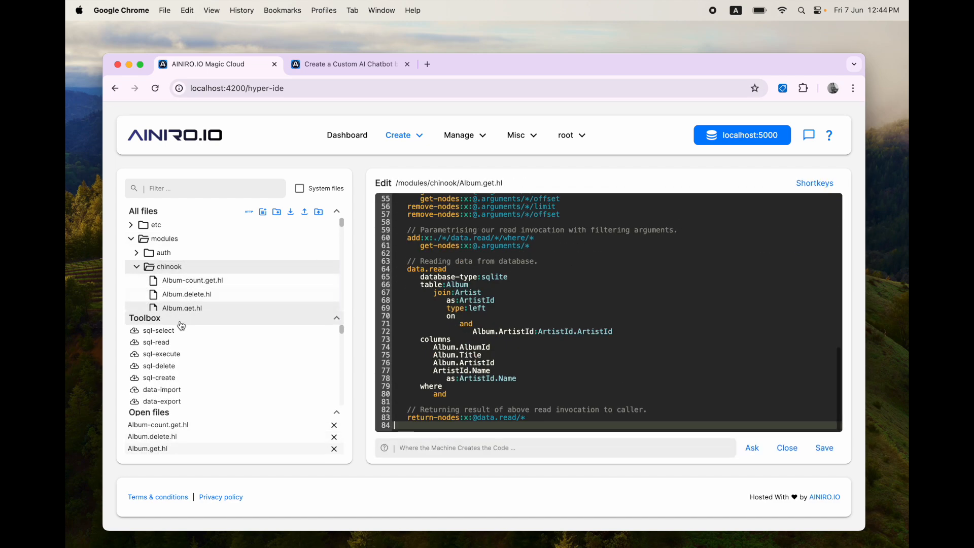
left_click(181, 324)
left_click(186, 322)
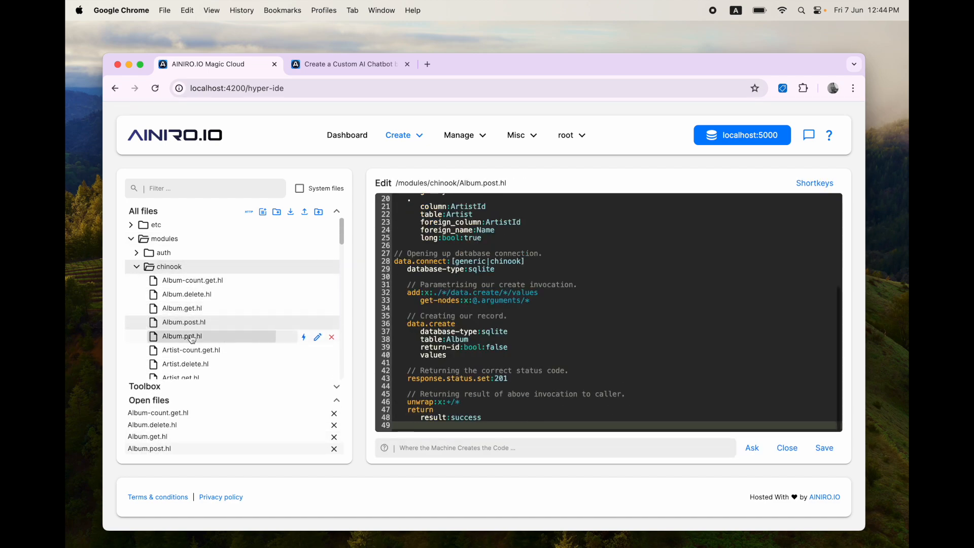
left_click(192, 337)
left_click(203, 284)
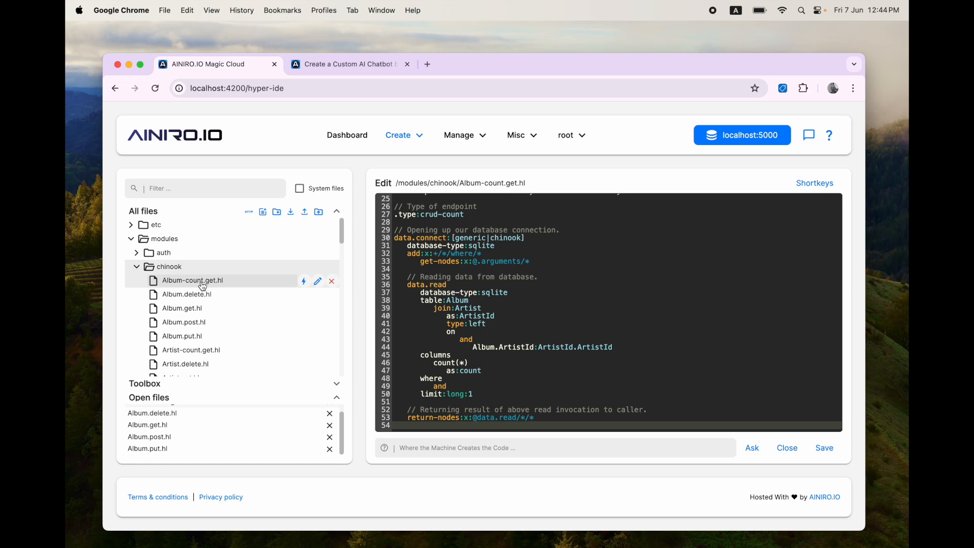
left_click(459, 135)
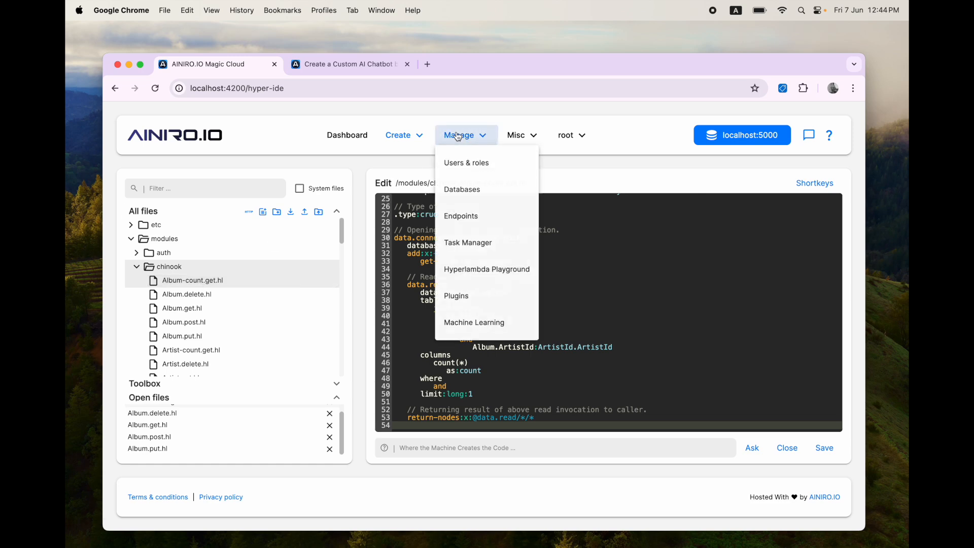
Step: Filter training data to ainiro and list addable functions including internal workflows
left_click(464, 323)
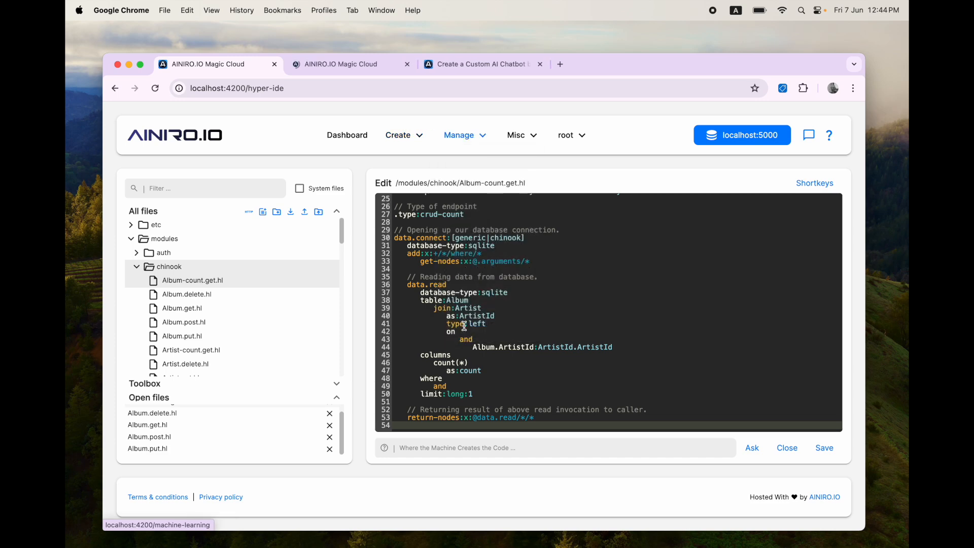
left_click(390, 205)
left_click(510, 247)
left_click(500, 312)
left_click(761, 254)
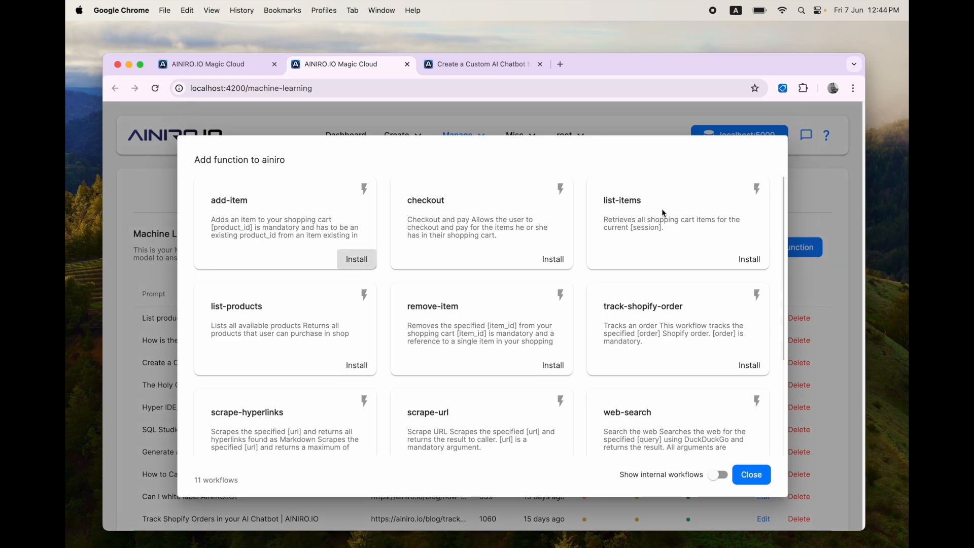
scroll(676, 428, "down", 3)
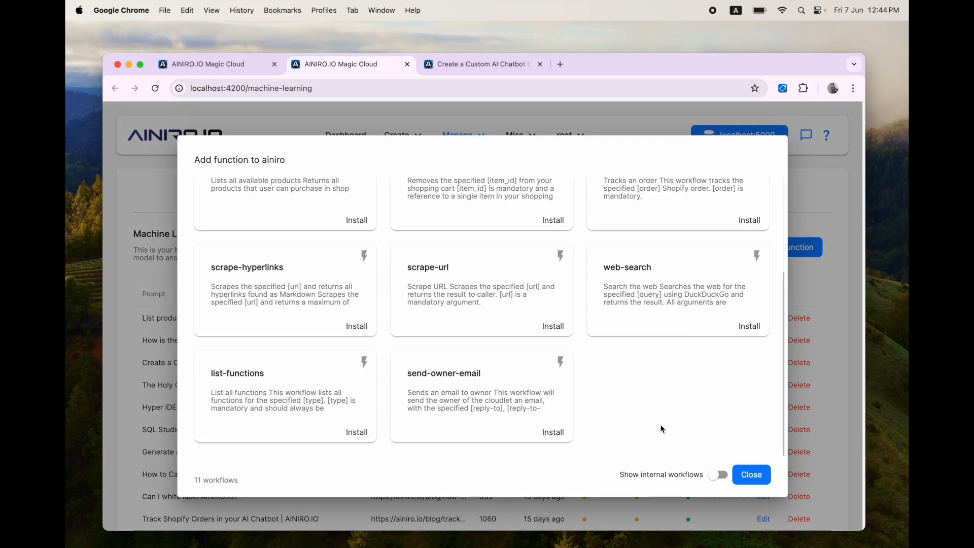
scroll(662, 428, "up", 3)
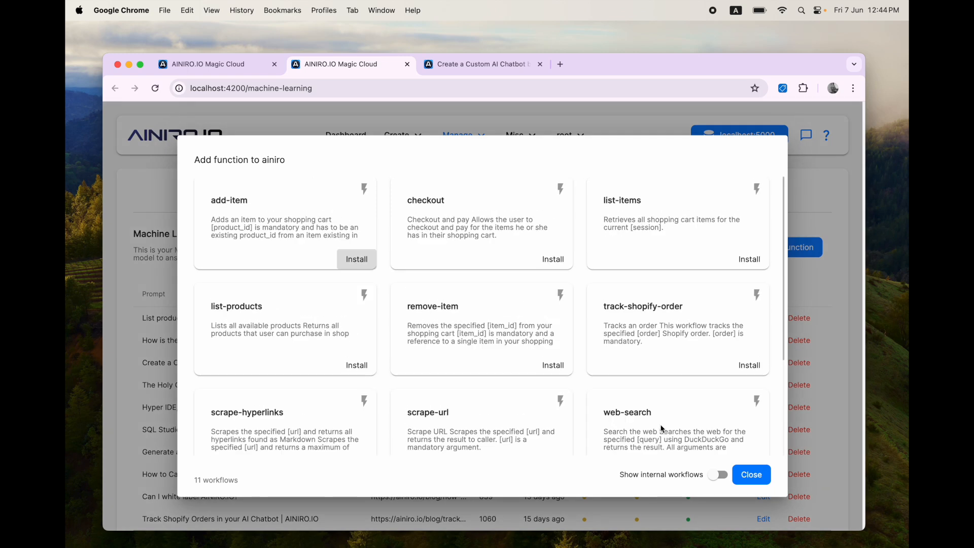
left_click(715, 479)
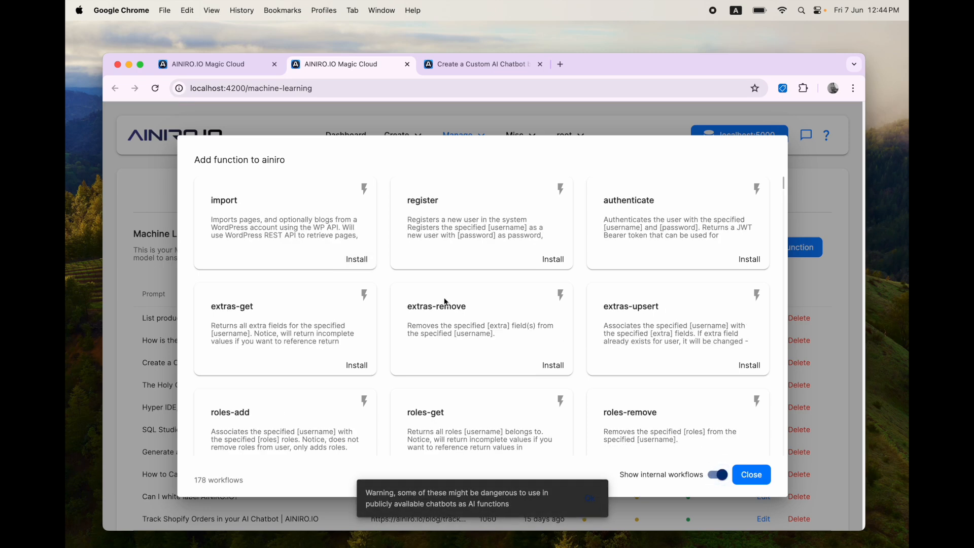
Step: Search the workflows for Album and mark the delete, read and create Album entries
key("ctrl+shift+Tab")
key("super+f")
type("Album")
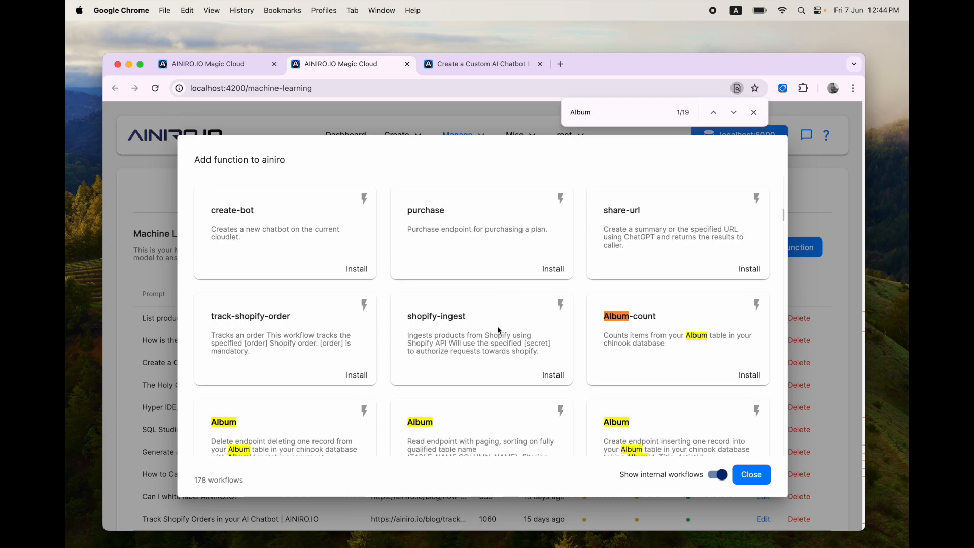
scroll(514, 323, "down", 2)
key("Escape")
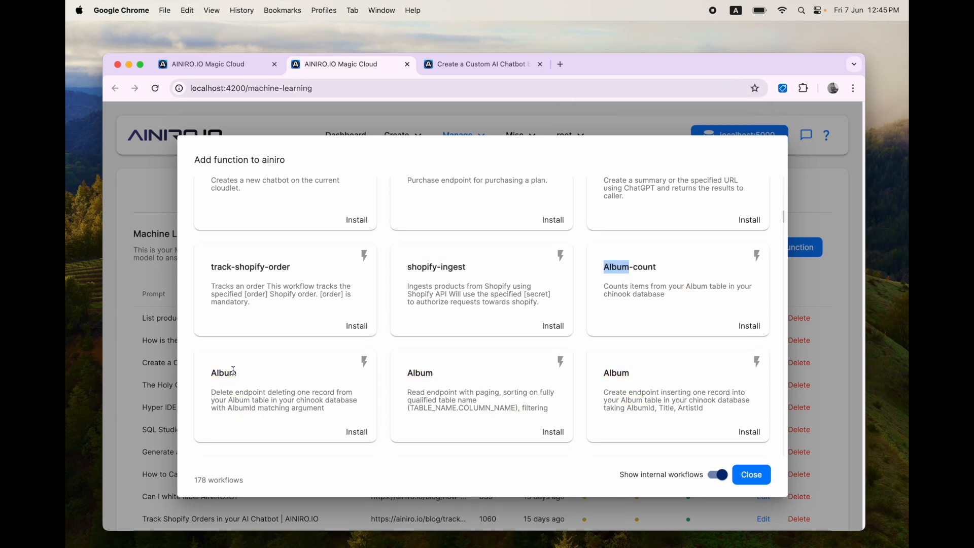
double_click(214, 373)
double_click(420, 373)
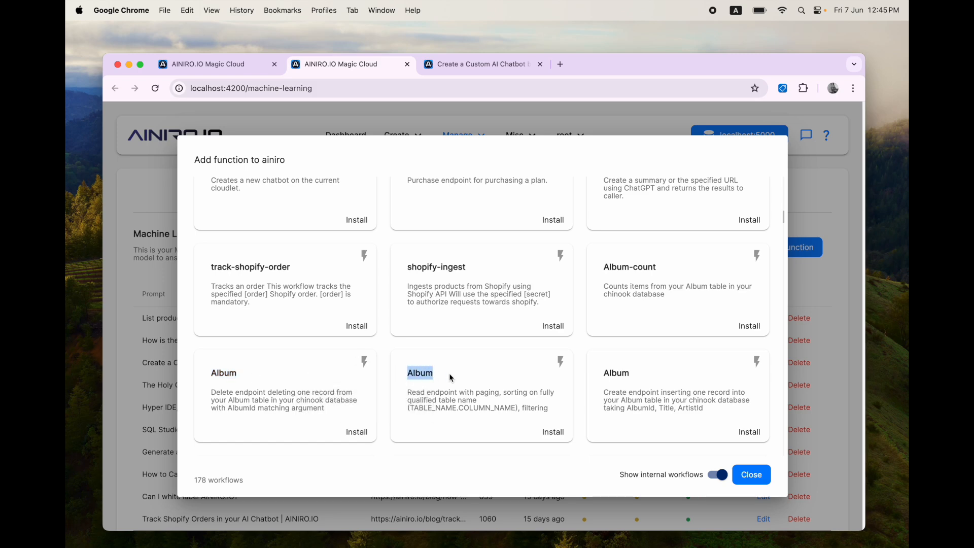
double_click(616, 373)
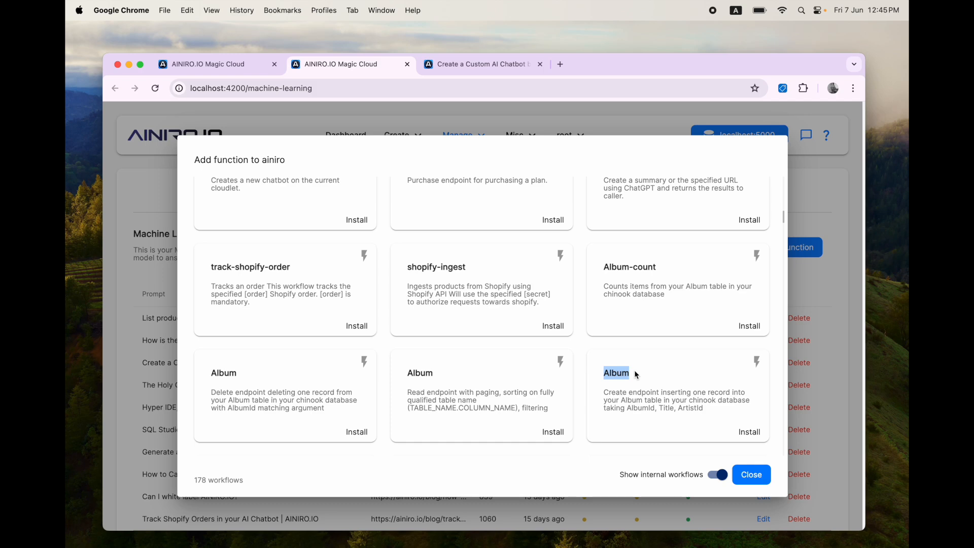
Step: Try installing the create Album workflow, then cancel the snippet and close the dialog
left_click(749, 431)
key("super+a")
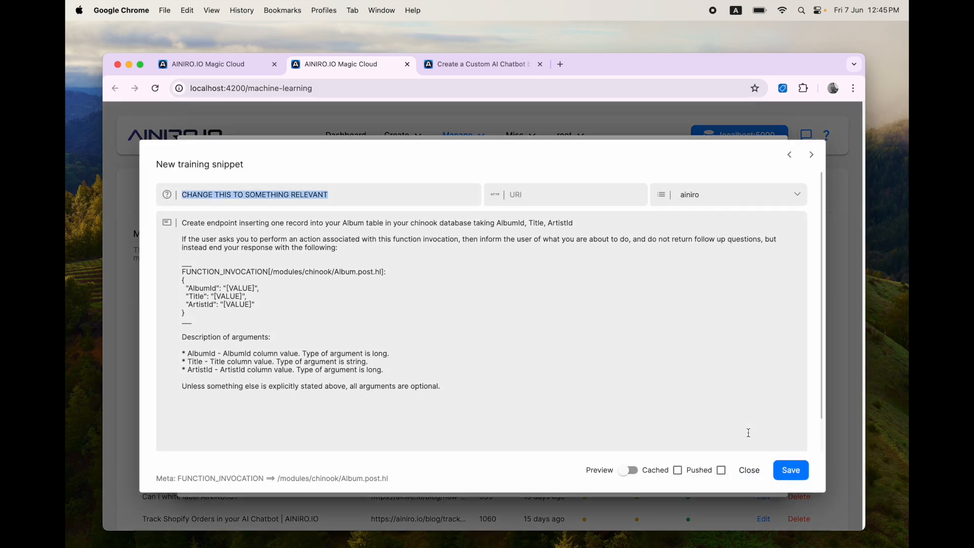
key("Escape")
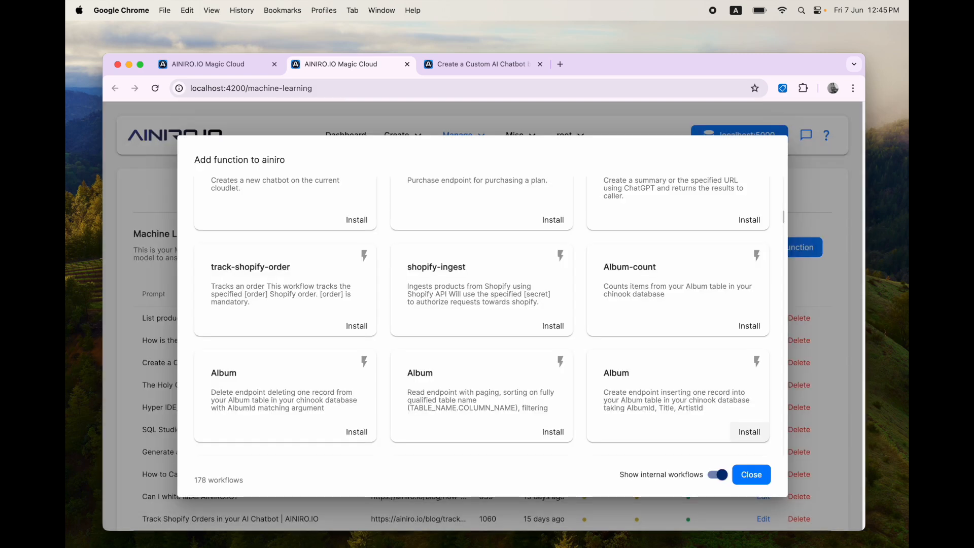
left_click(751, 472)
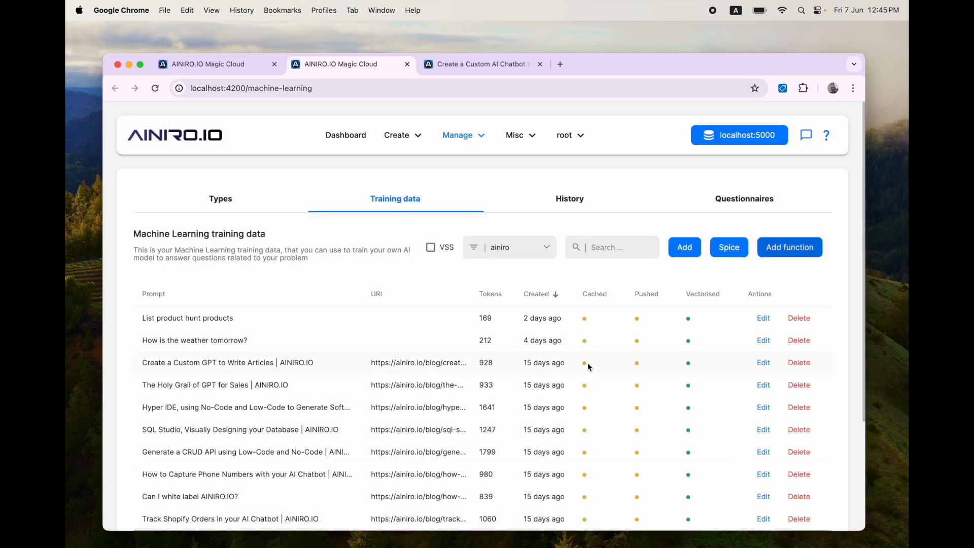
Step: Copy the AI function of modules/chinook/Album.get.hl in Hyper IDE, then return to Training data
key("super+1")
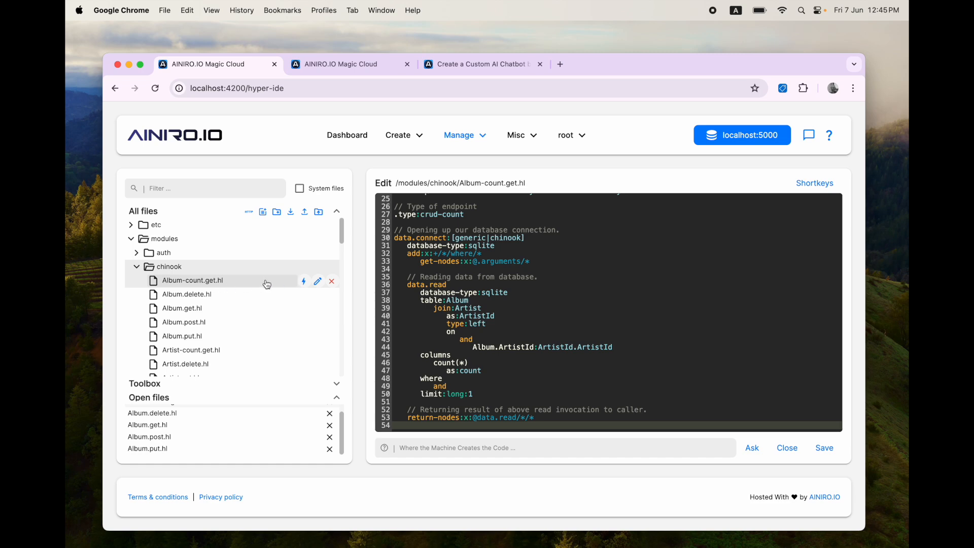
left_click(241, 314)
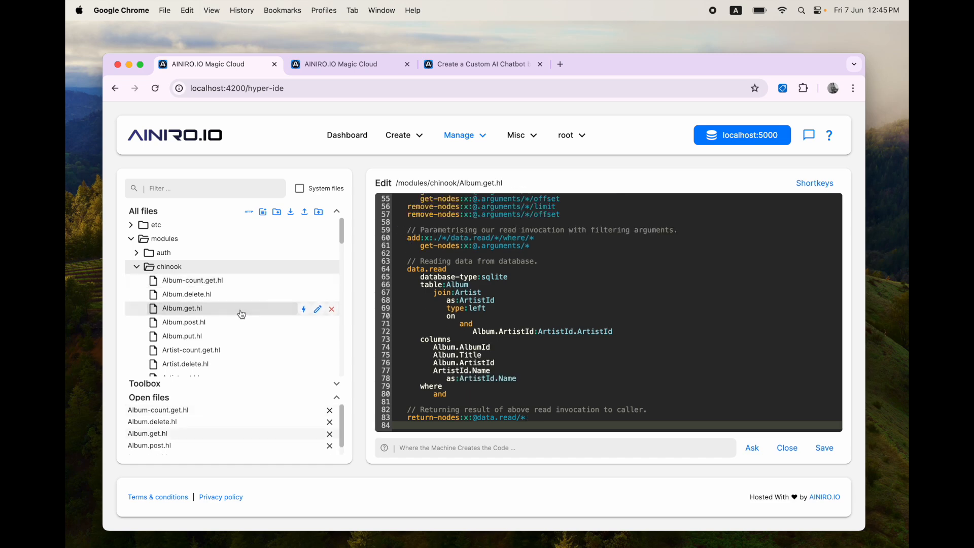
left_click(305, 309)
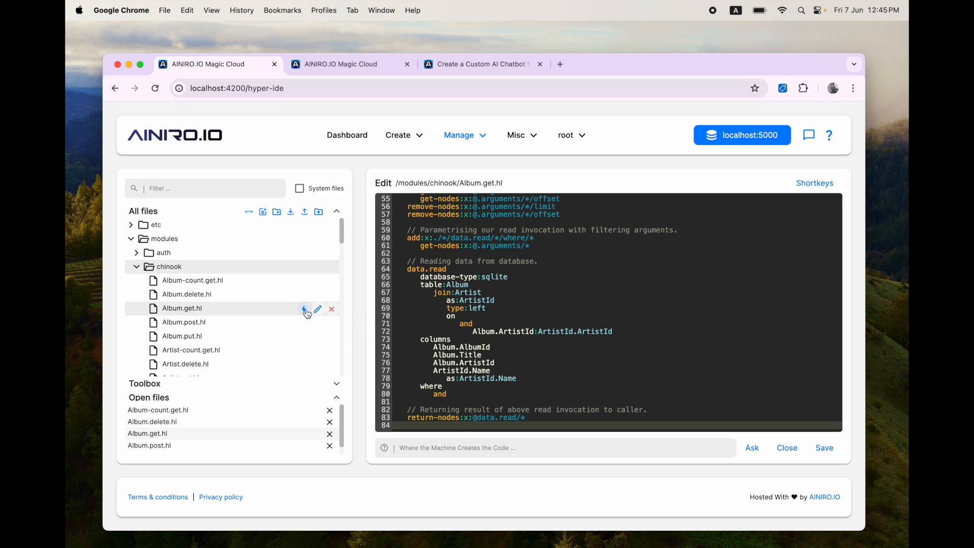
key("ctrl+Tab")
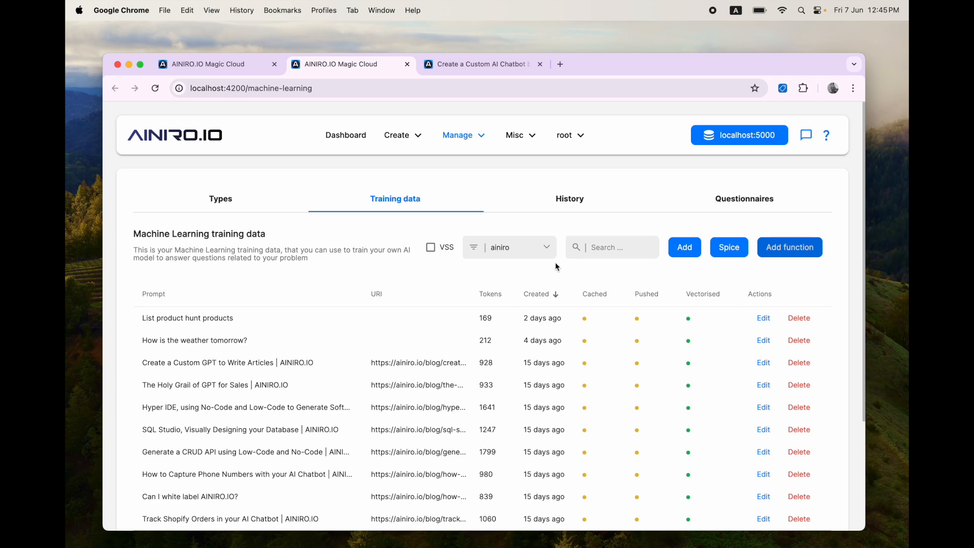
Step: Add an ainiro training snippet 'How to read albums' with the pasted Album.get.hl declaration as completion
left_click(530, 258)
left_click(669, 239)
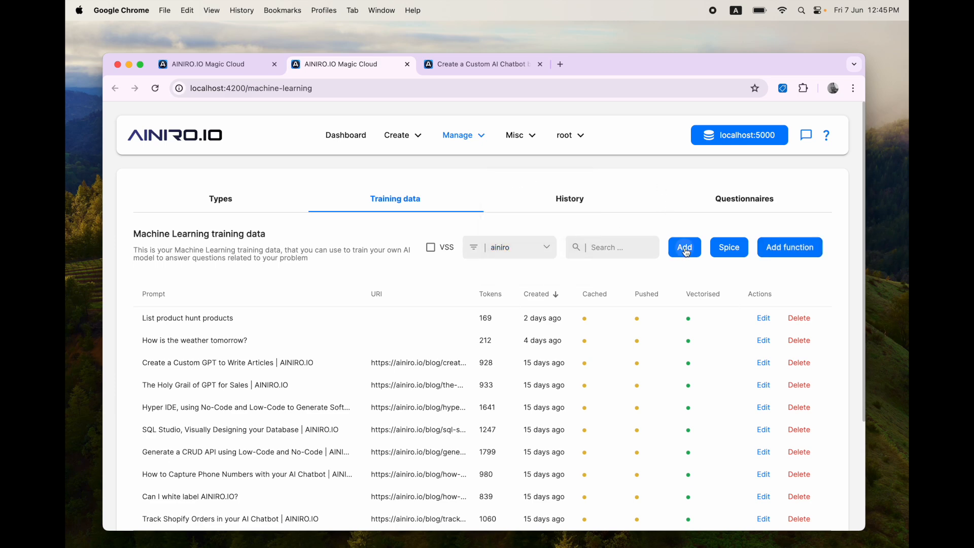
left_click(685, 247)
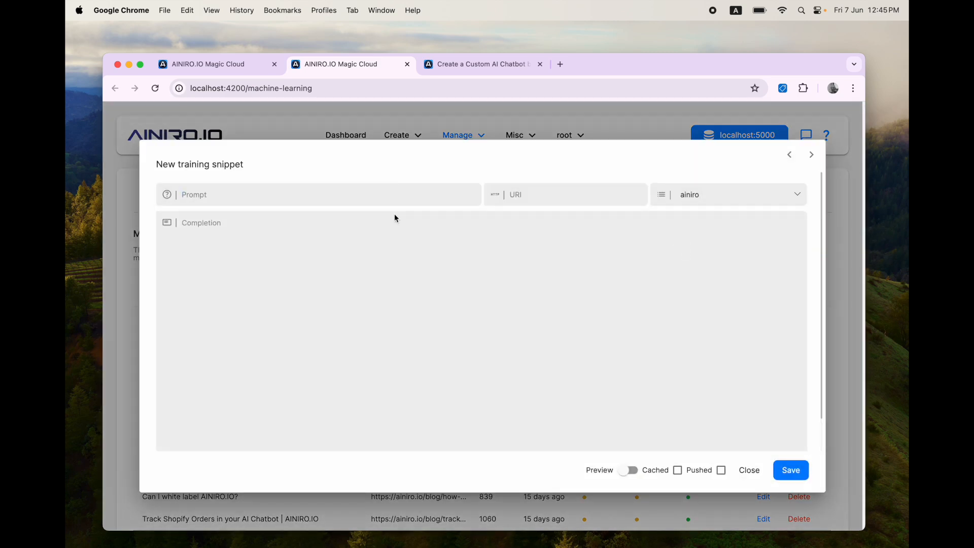
key("ctrl+shift+Tab")
key("ctrl+shift+Tab")
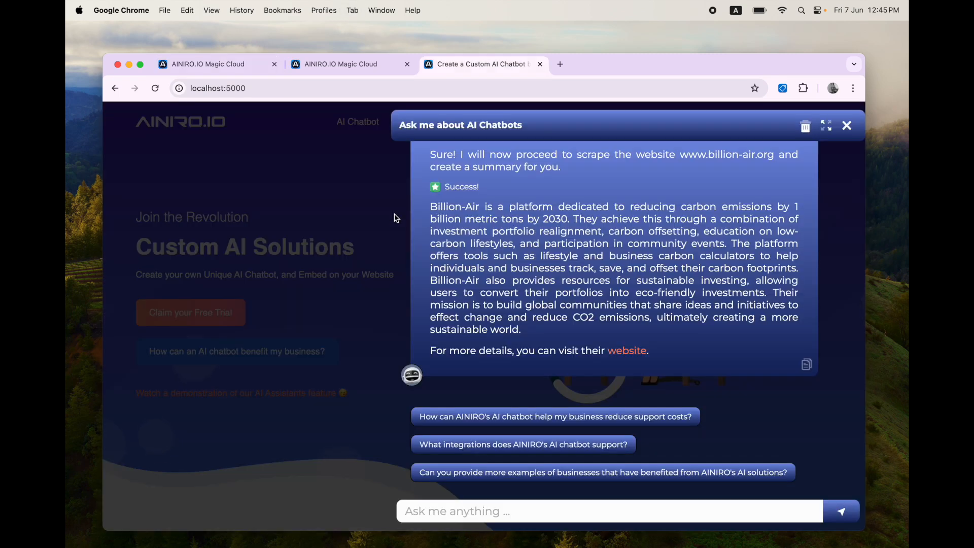
key("ctrl+Tab")
key("ctrl+Tab")
type("How to read albums")
left_click(368, 266)
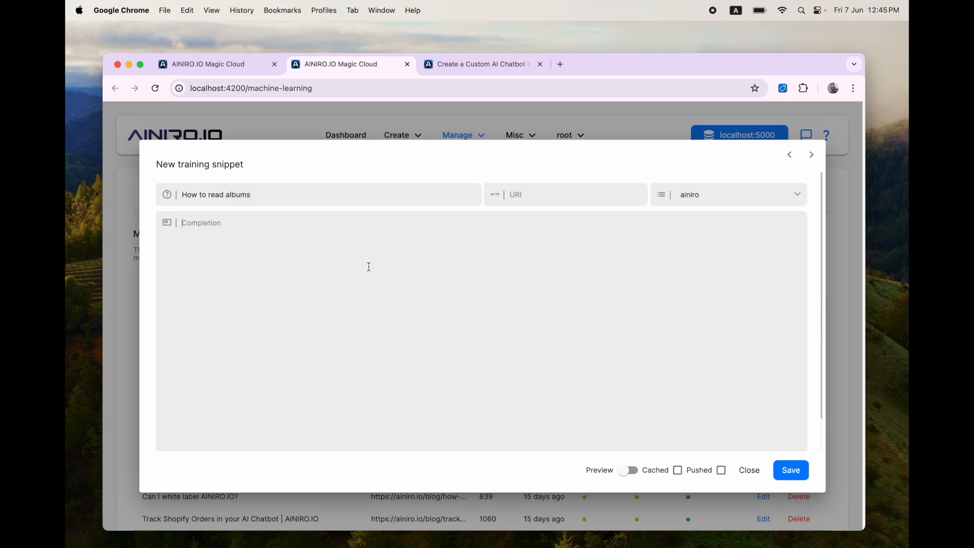
key("super+v")
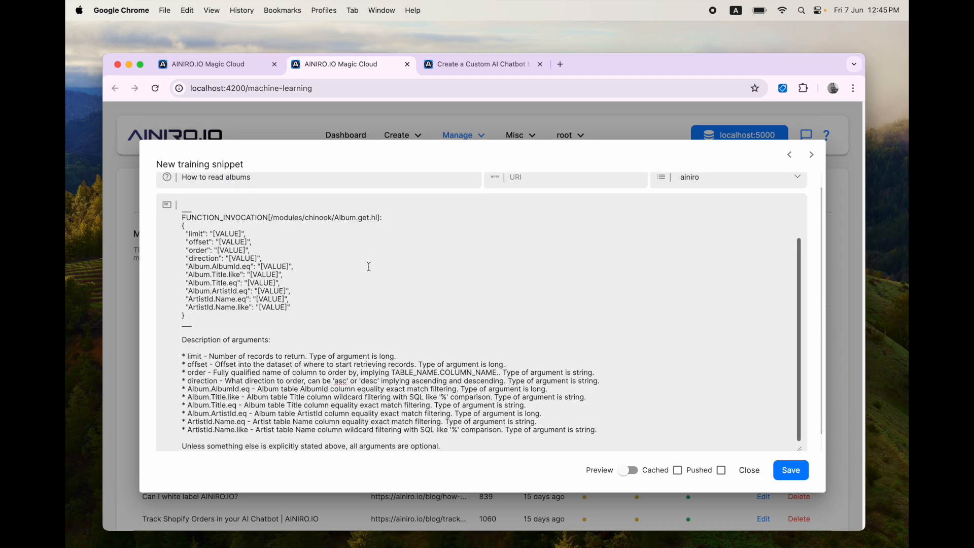
scroll(506, 320, "down", 1)
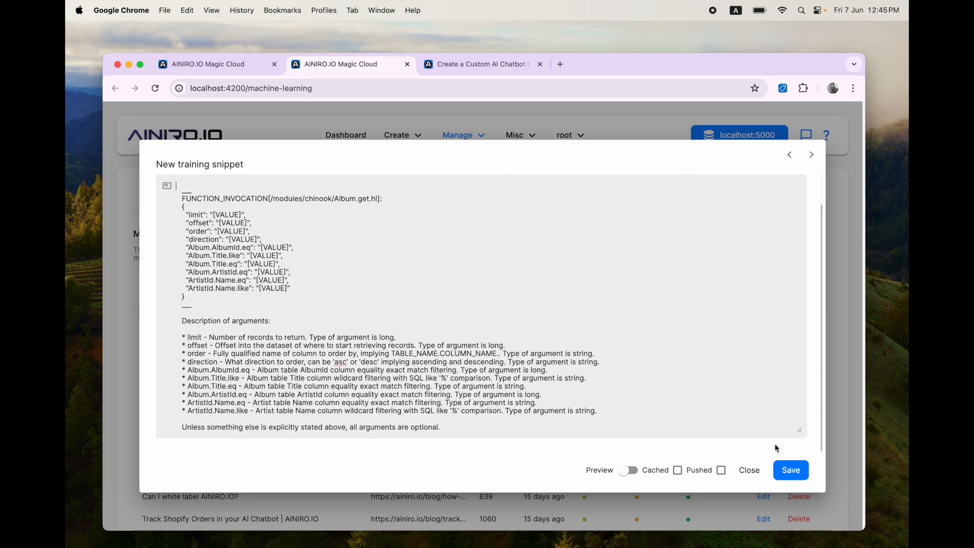
left_click(790, 470)
Step: Vectorise the ainiro model and go to the chatbot page
left_click(226, 212)
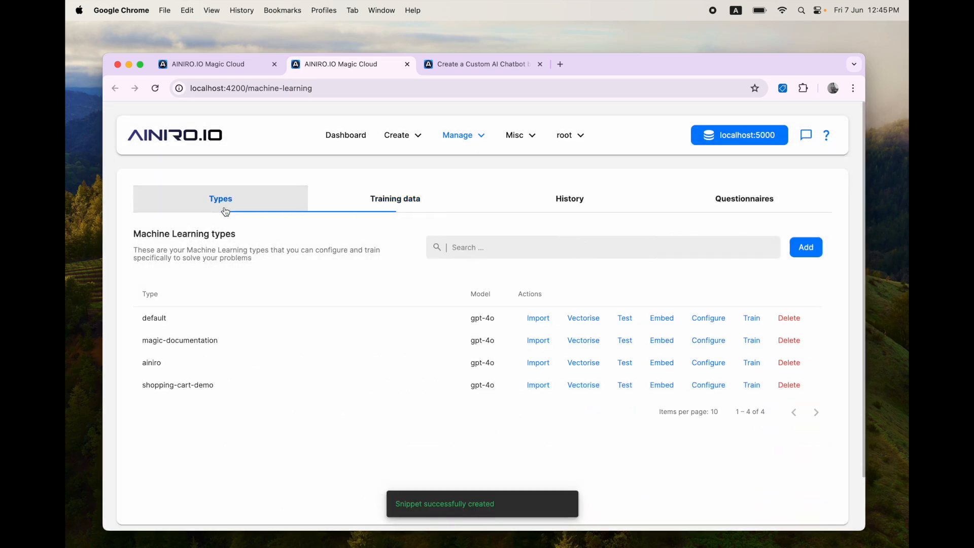
left_click(585, 363)
left_click(579, 362)
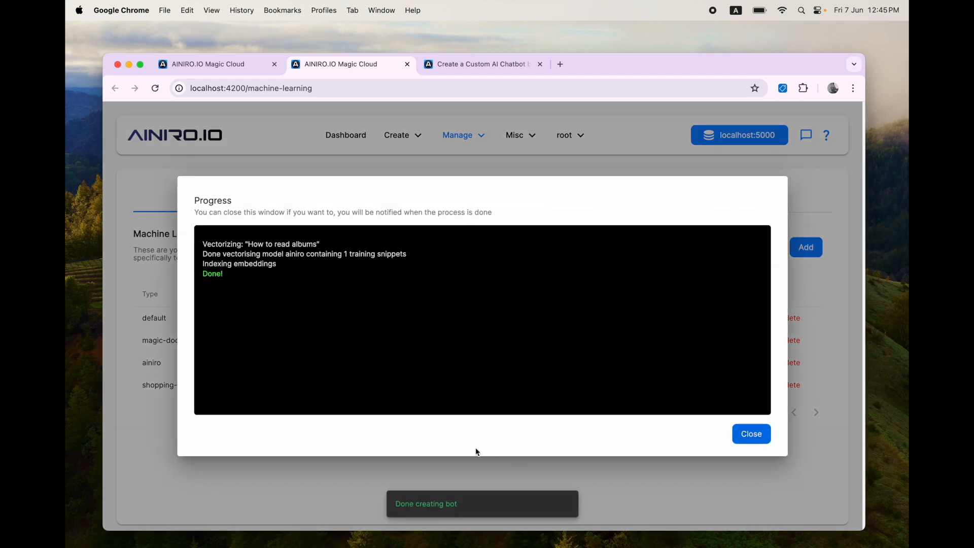
left_click(465, 476)
key("ctrl+Tab")
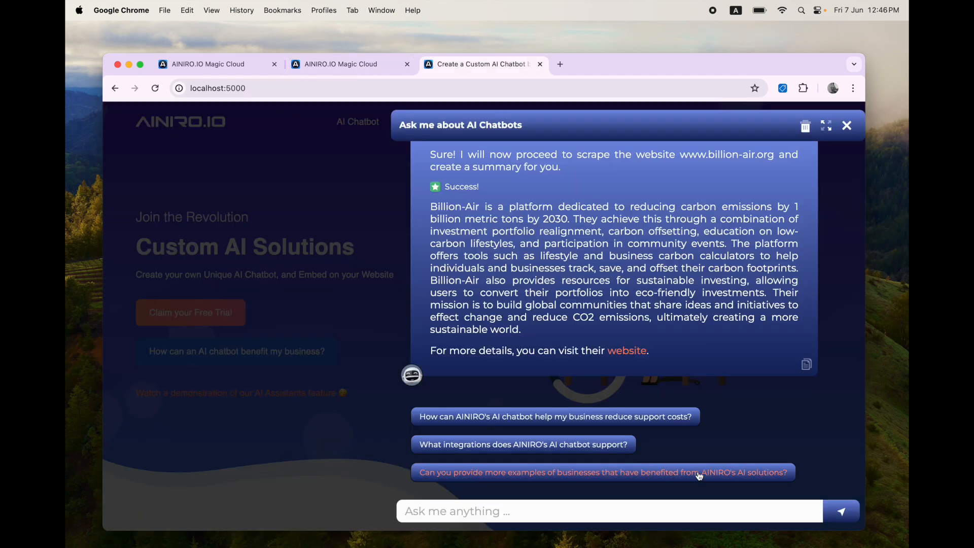
Step: Ask the chatbot to 'Read the top 5 albums sorted by name' and review its answer
left_click(658, 516)
type("Read the top 5 albums sort")
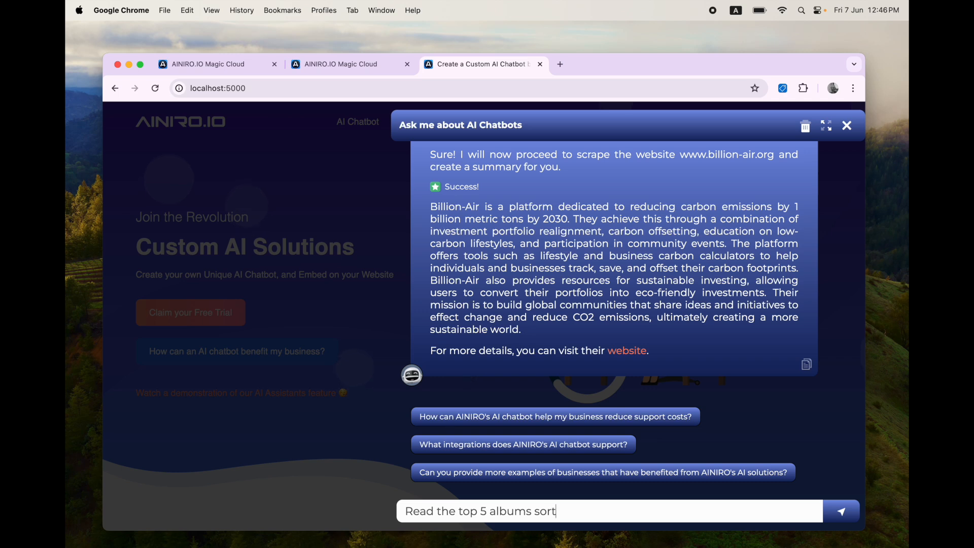
type("ed by name")
key("Return")
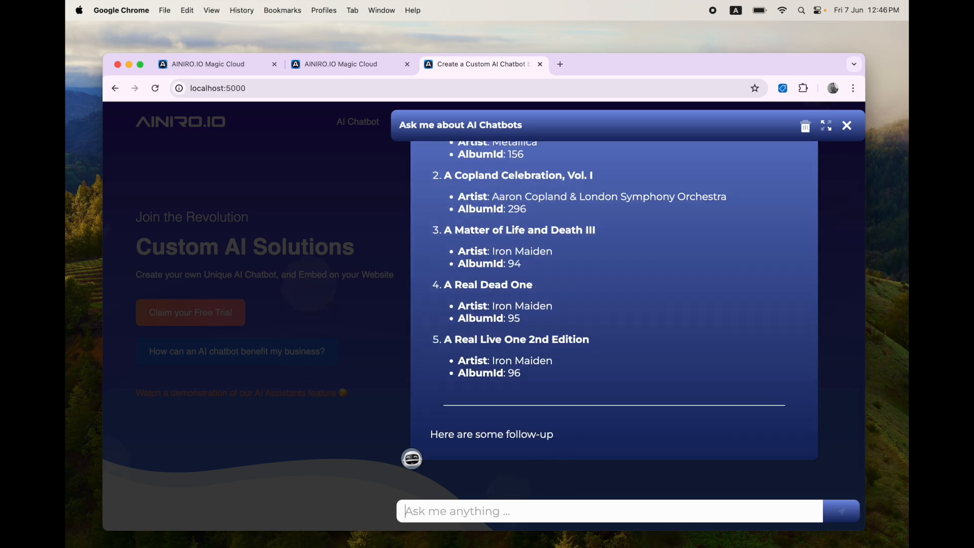
scroll(690, 401, "up", 2)
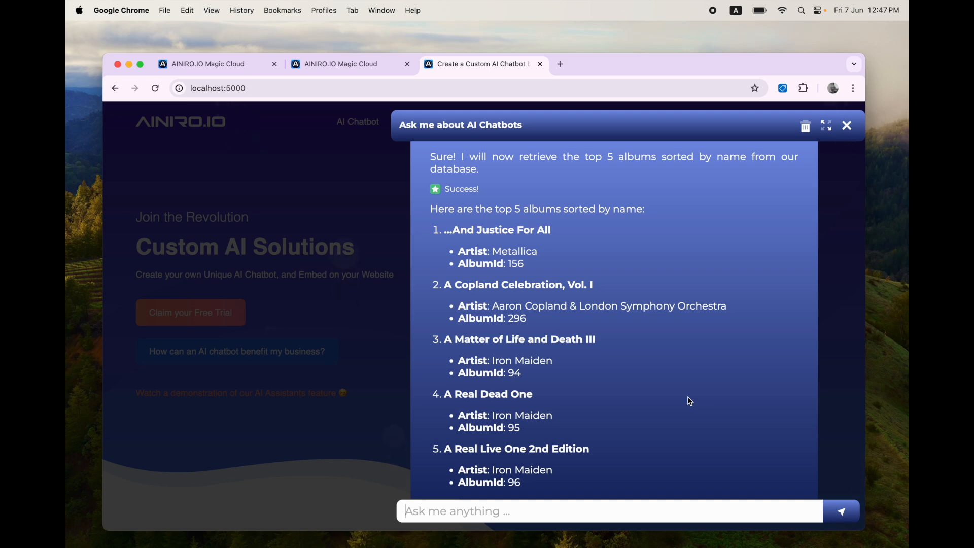
key("super+alt+Left")
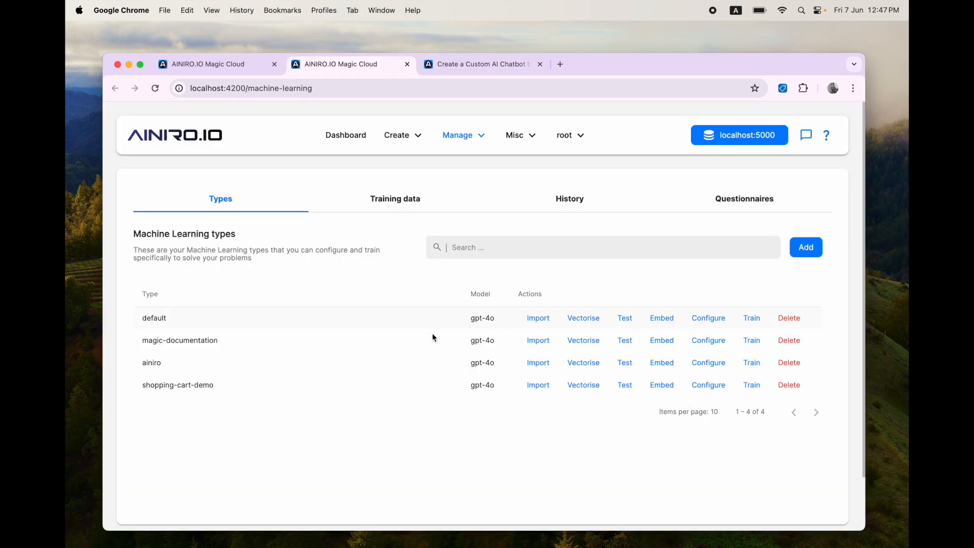
Step: Copy Album.put.hl's AI function declaration into a new ainiro training snippet 'Update an album'
key("super+alt+Left")
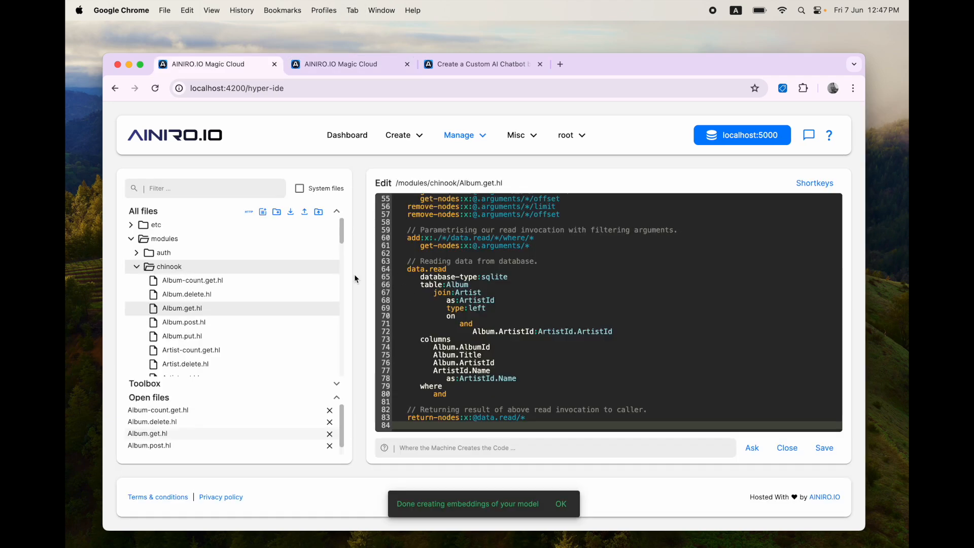
left_click(222, 337)
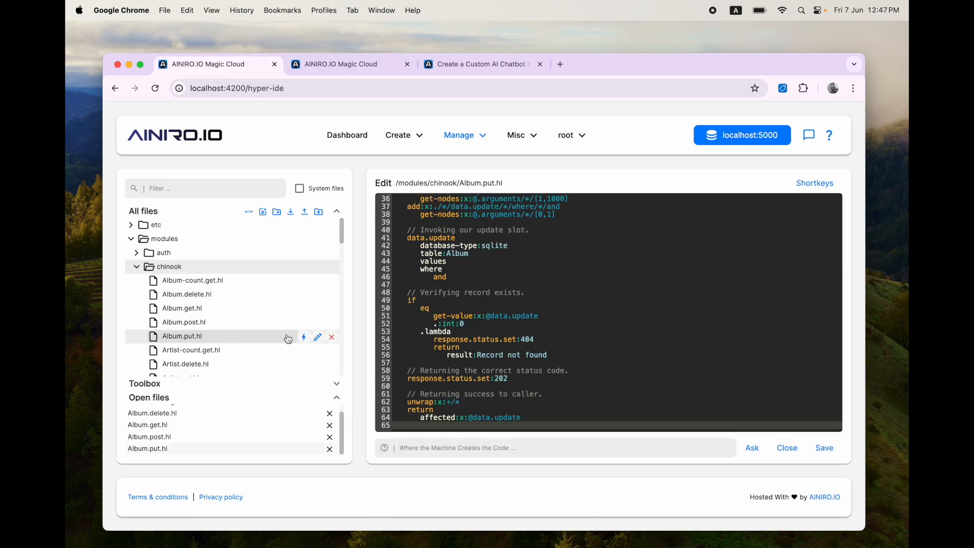
left_click(304, 337)
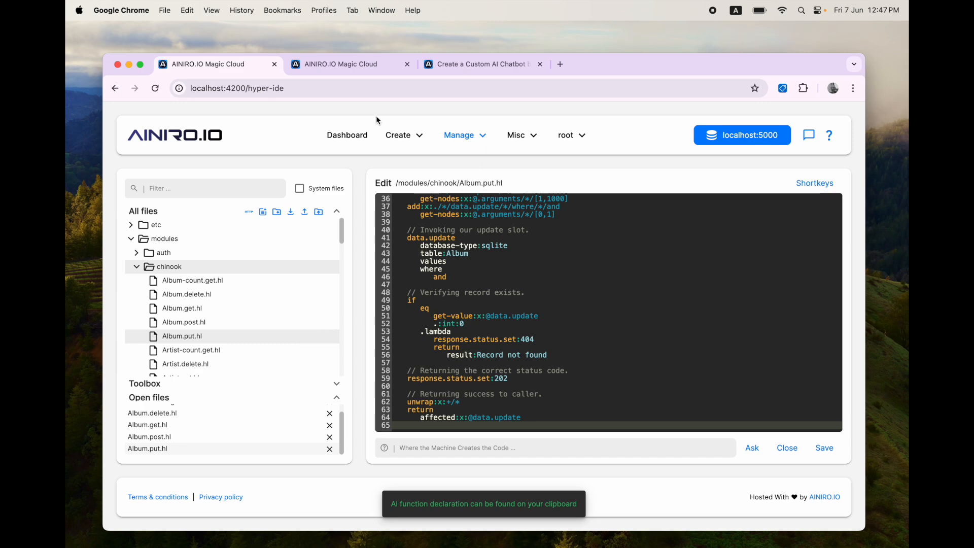
left_click(354, 67)
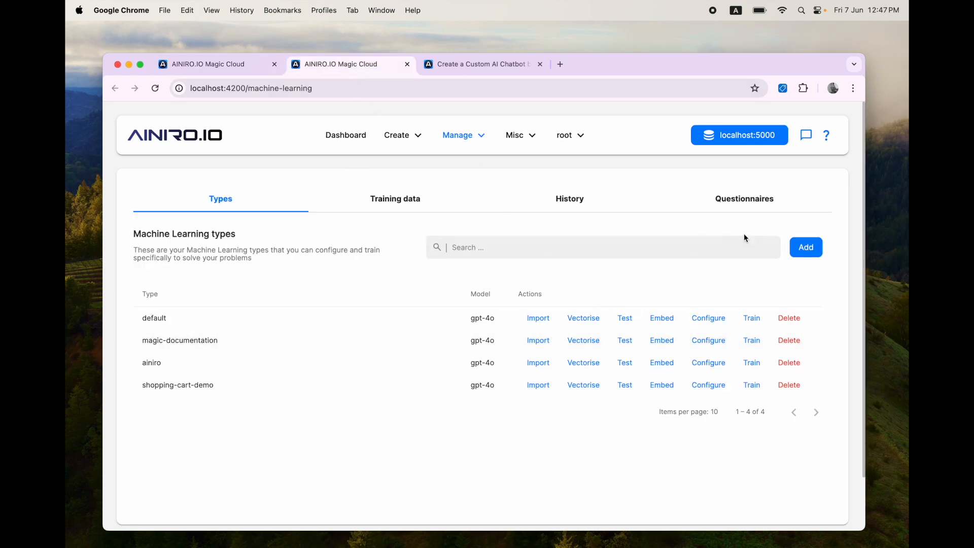
left_click(409, 210)
left_click(512, 247)
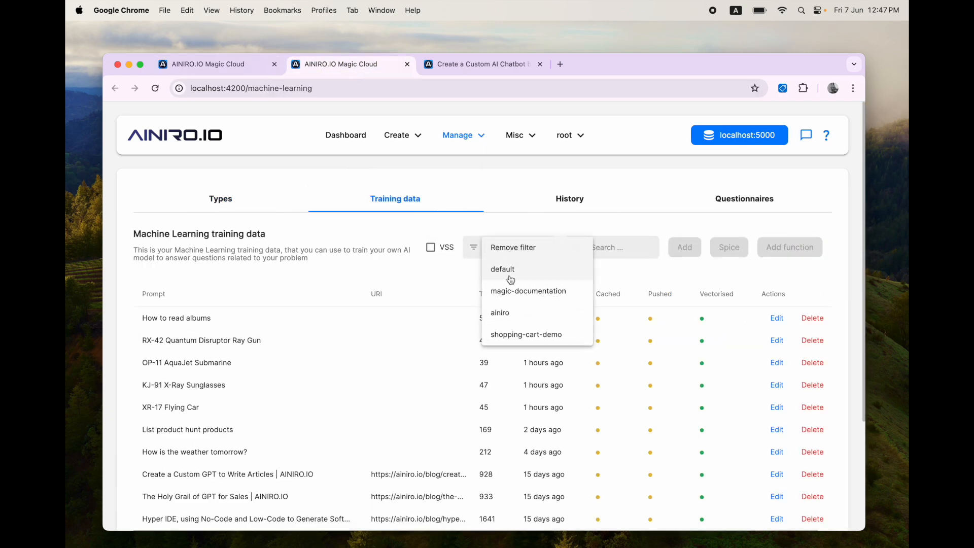
left_click(503, 314)
left_click(684, 252)
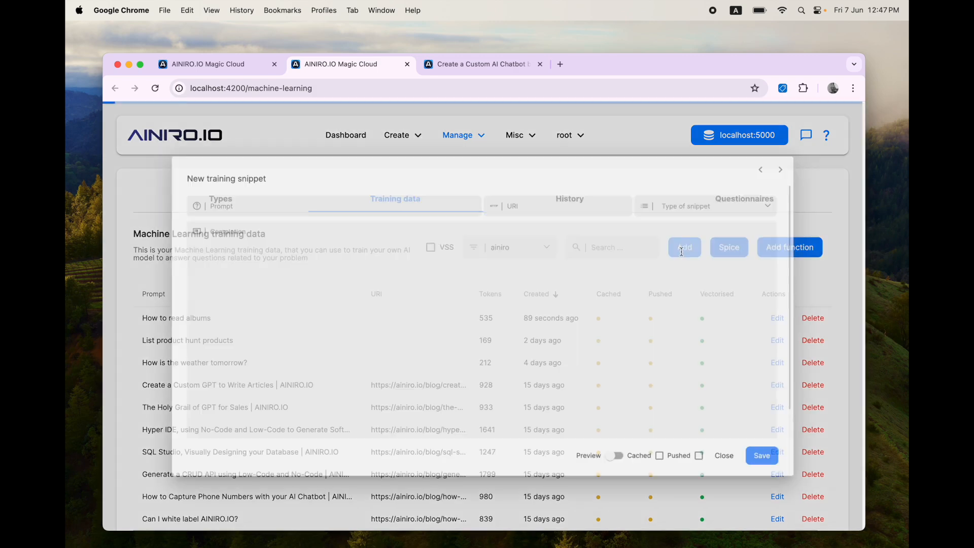
type("Update")
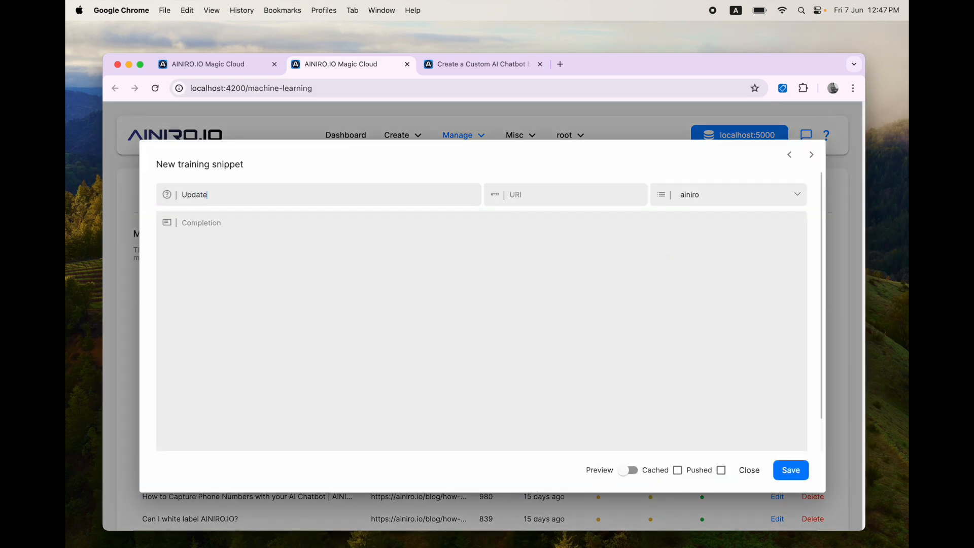
type(" an album")
key("super+v")
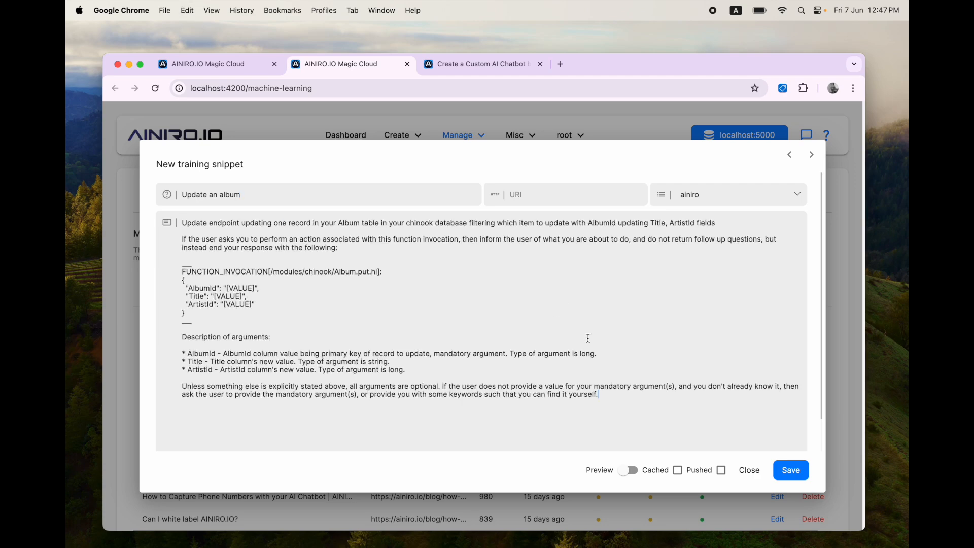
left_click(794, 473)
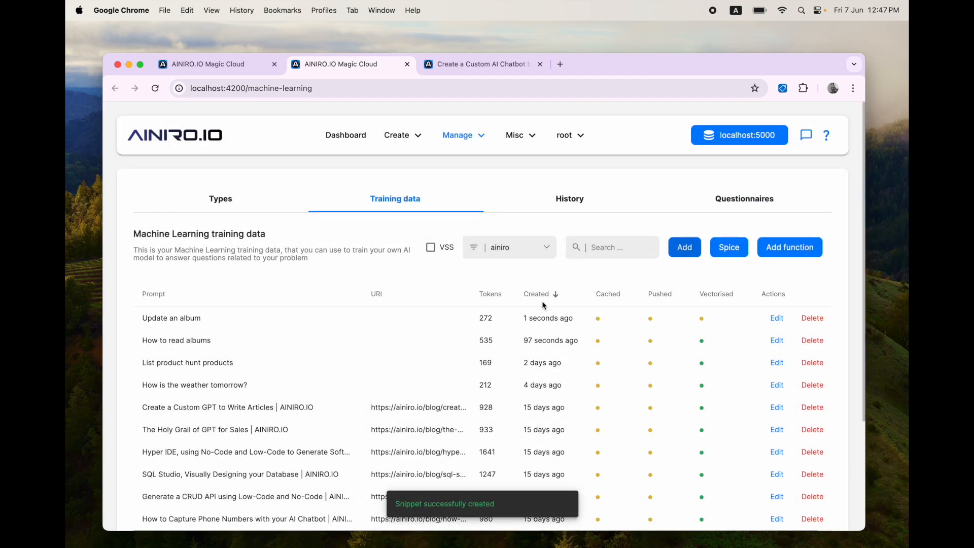
Step: Vectorise the ainiro model and go back to the chatbot
left_click(214, 199)
left_click(582, 364)
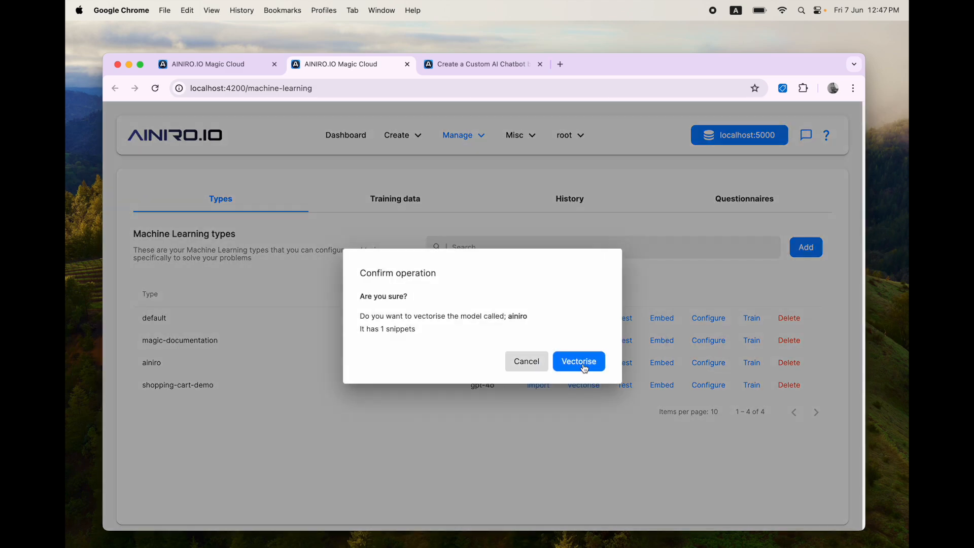
left_click(583, 369)
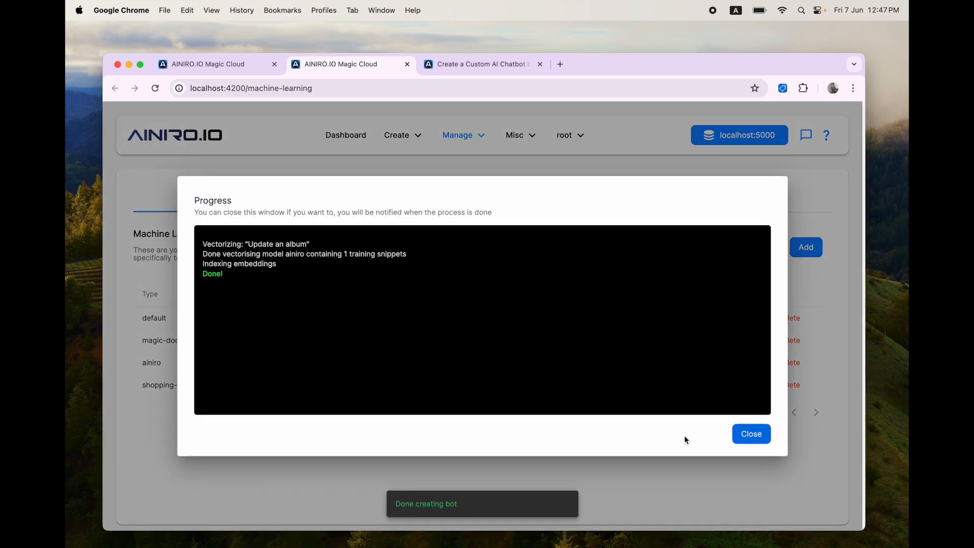
key("ctrl+Tab")
Step: Ask the chatbot to update album number 1's name to a new title ending in 'was here'
type("Upda")
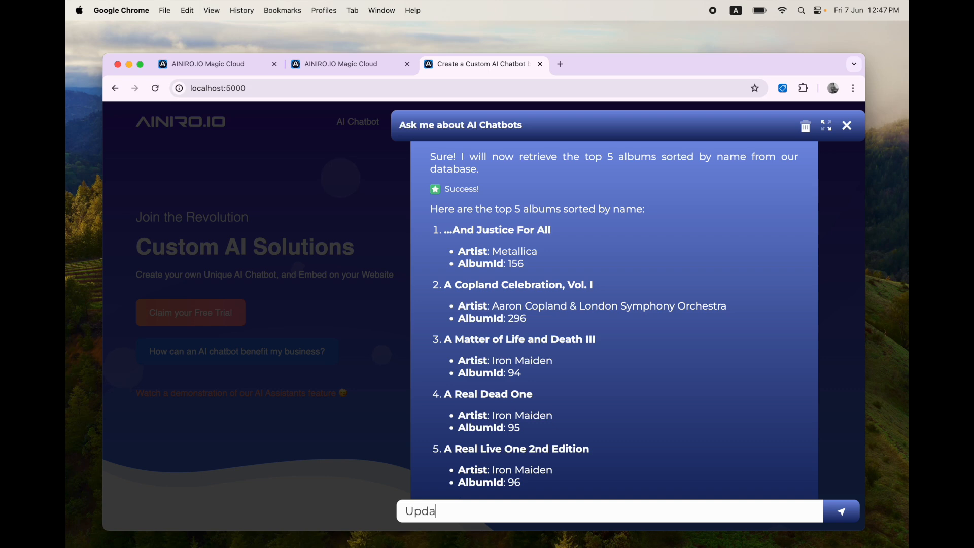
type("te the name")
key("alt+shift+Left")
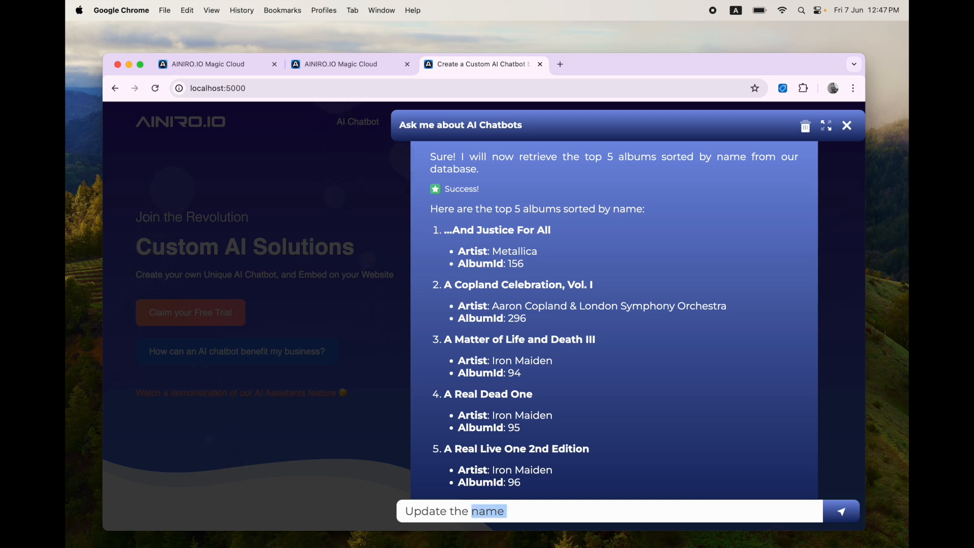
type("album name to")
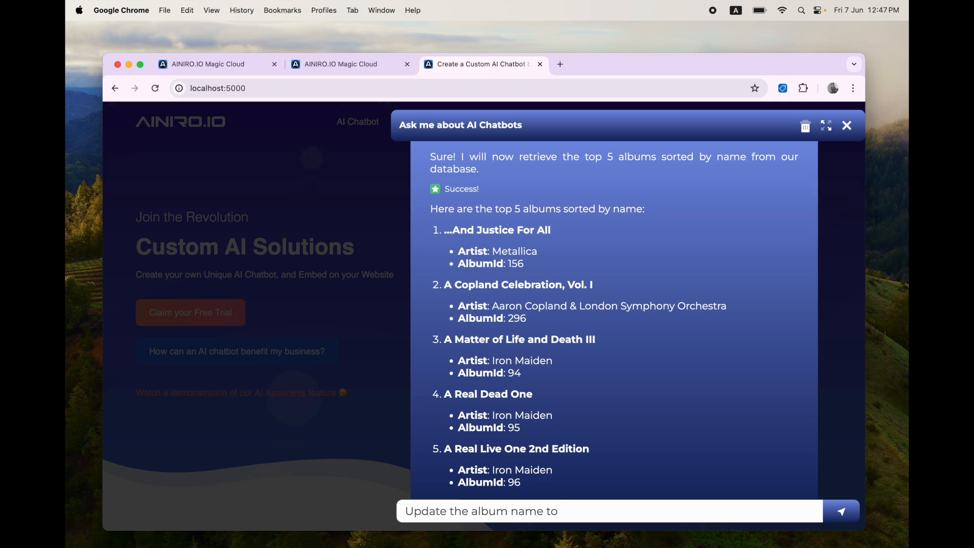
key("alt+shift+Left")
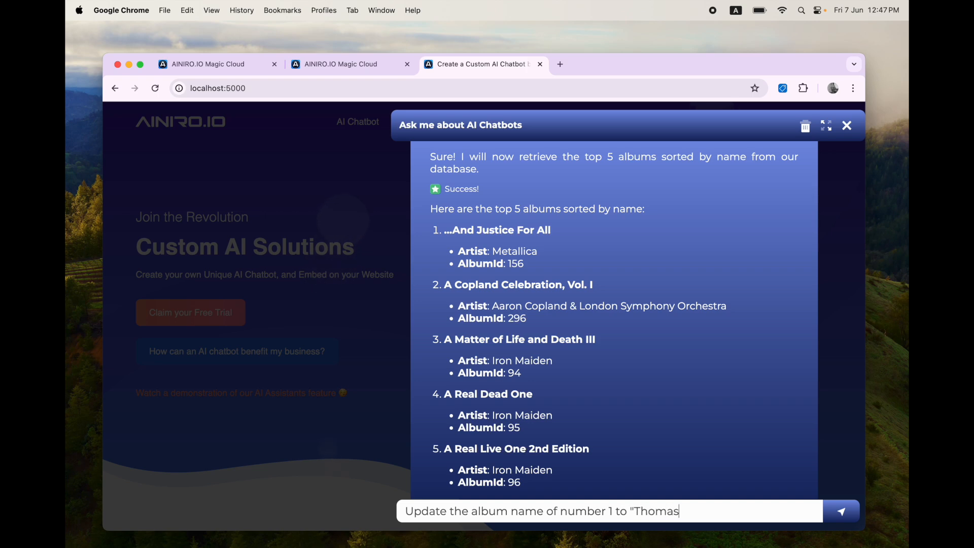
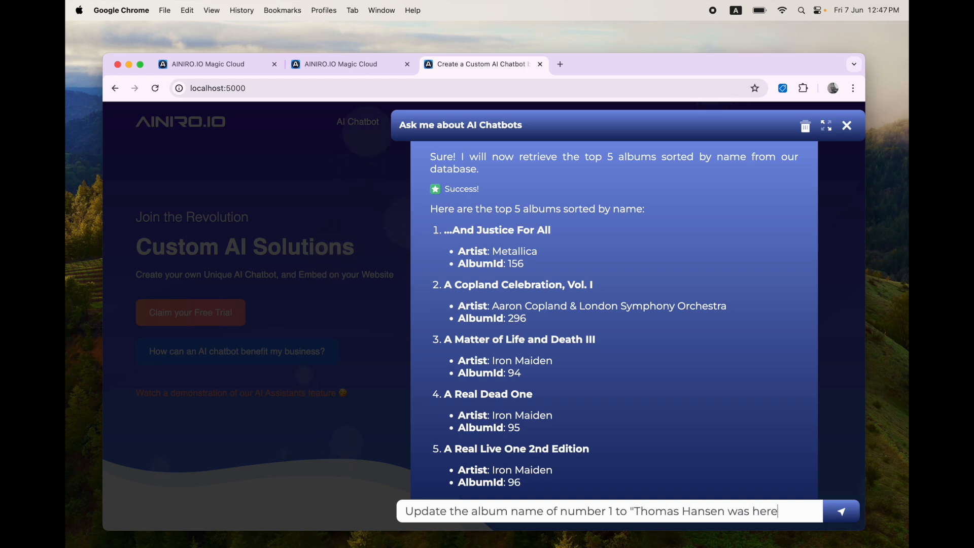
type("\"")
key("Return")
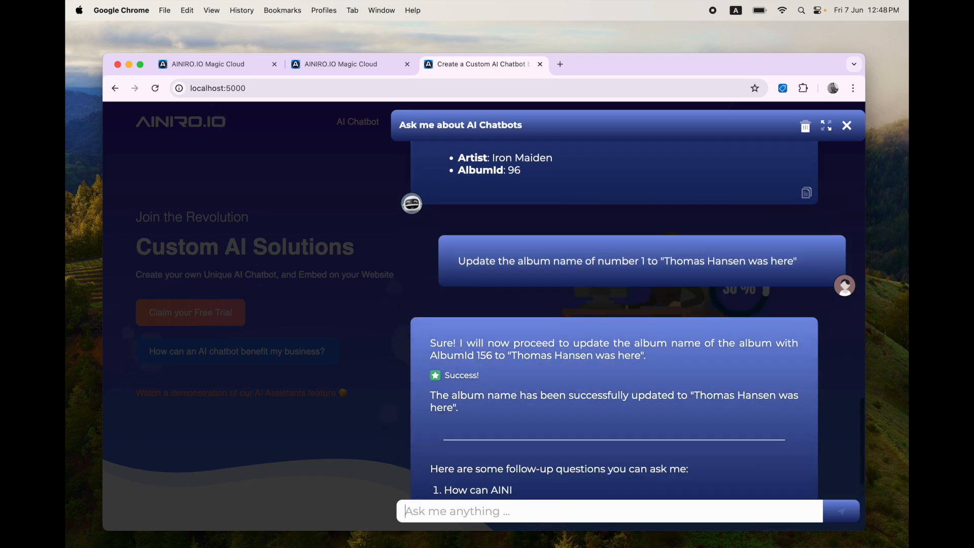
Step: Ask the chatbot for albums whose names contain the new title's first word, and check that album 156 is returned
type("Read albums w")
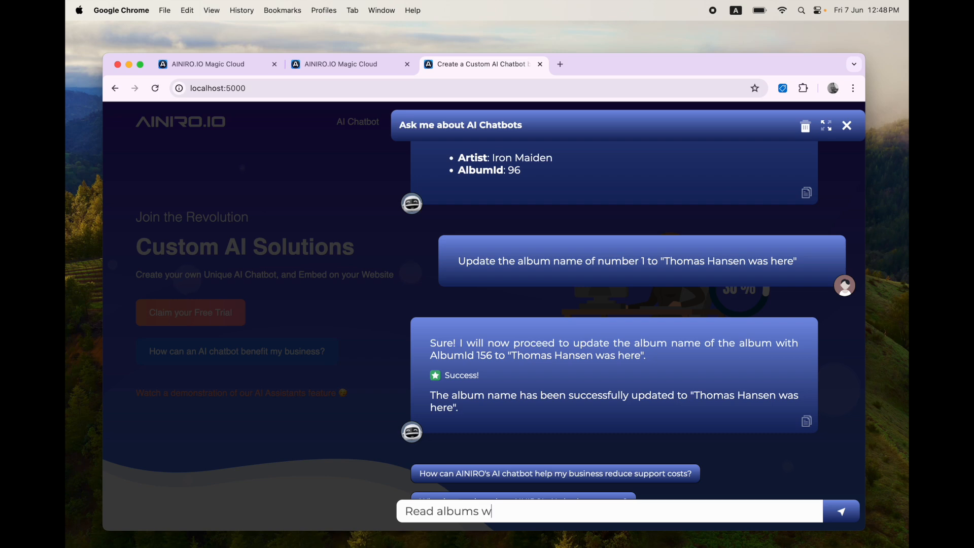
type("ith names containg")
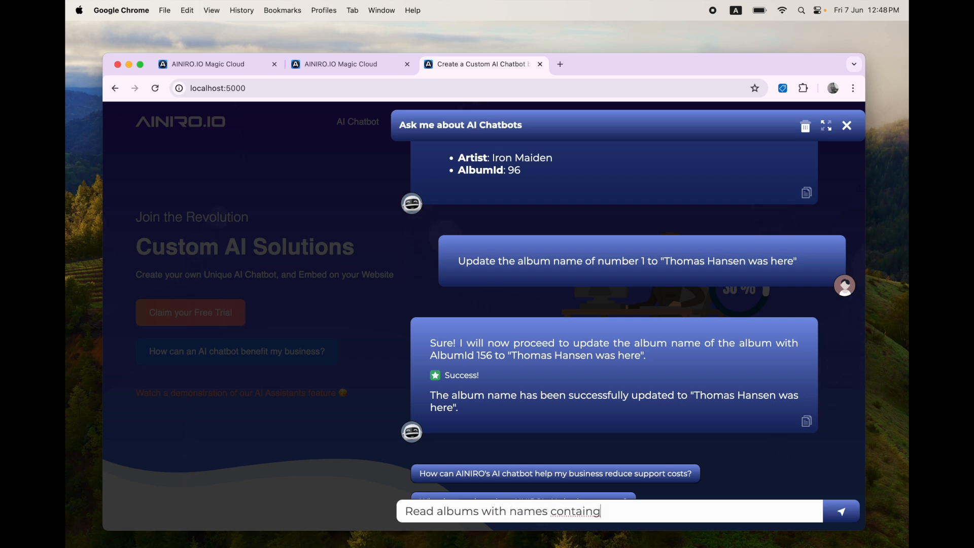
key("BackSpace")
type("ing the text \"Thomas\"")
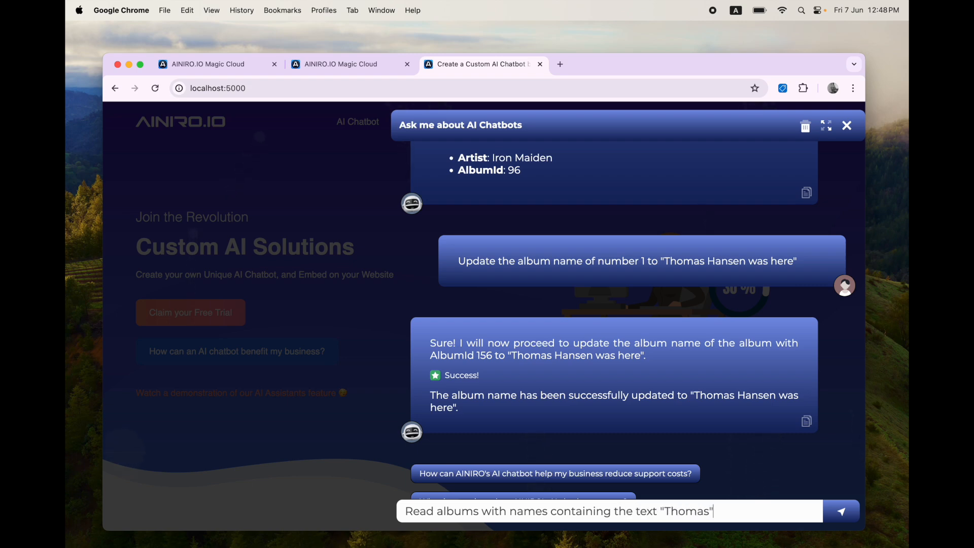
key("Return")
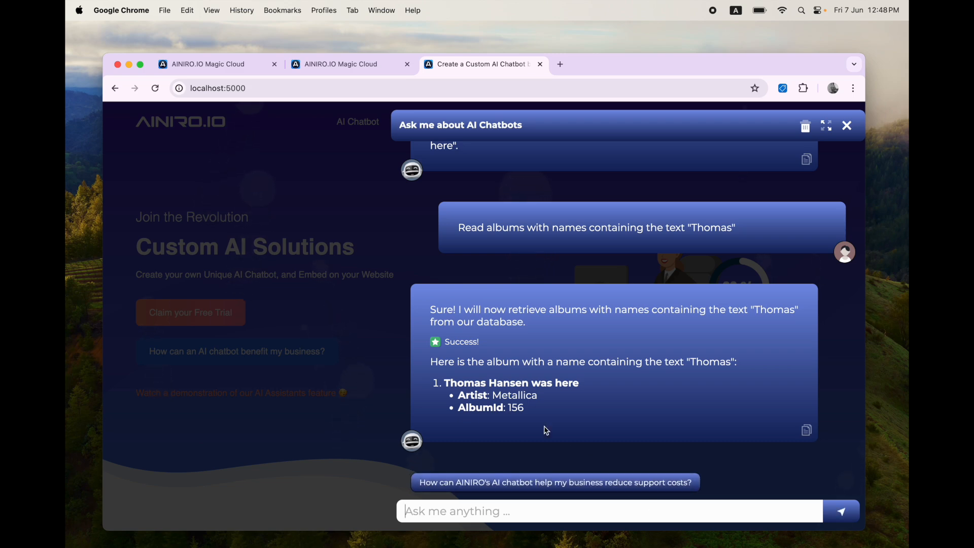
left_click_drag(528, 408, 447, 384)
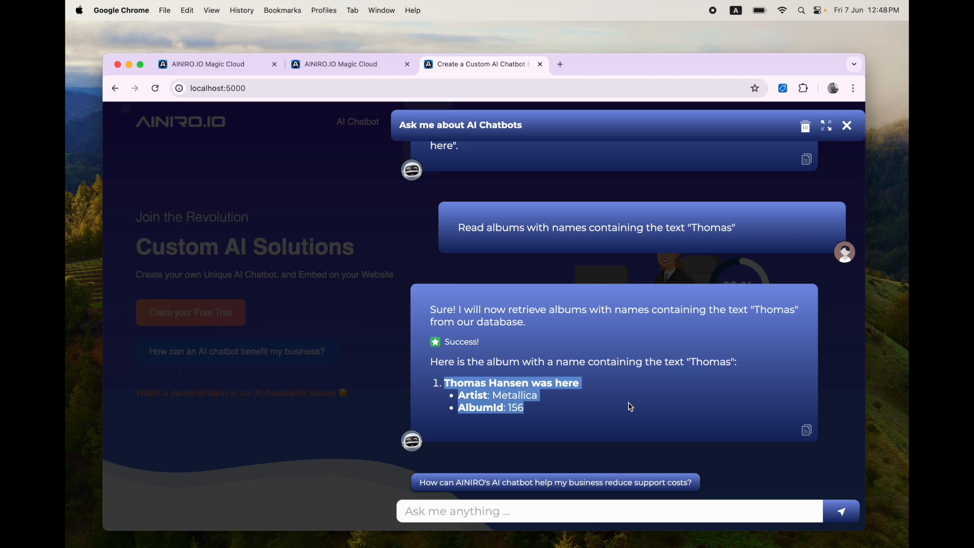
key("ctrl+Tab")
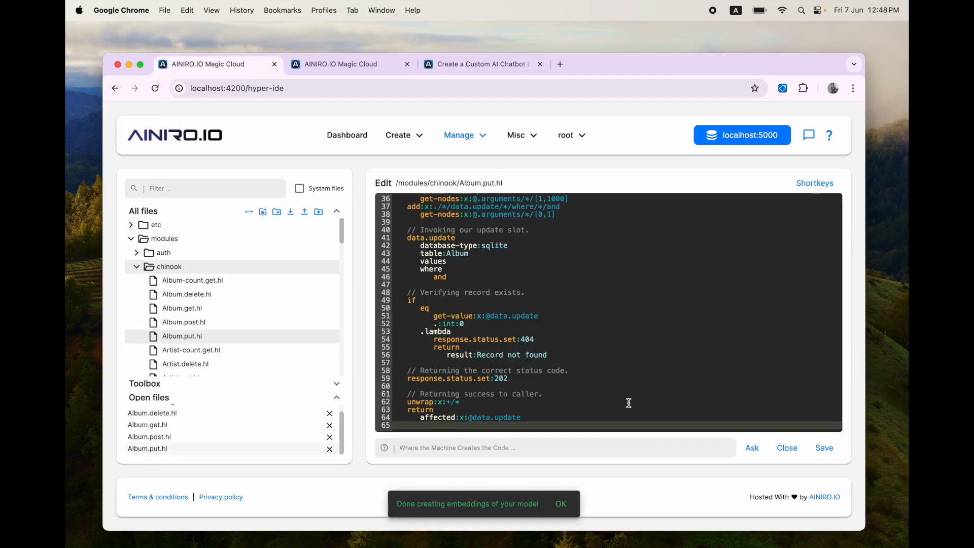
Step: Close the four open Album files in Hyper IDE
left_click(329, 449)
left_click(332, 450)
left_click(333, 450)
left_click(334, 449)
left_click(334, 450)
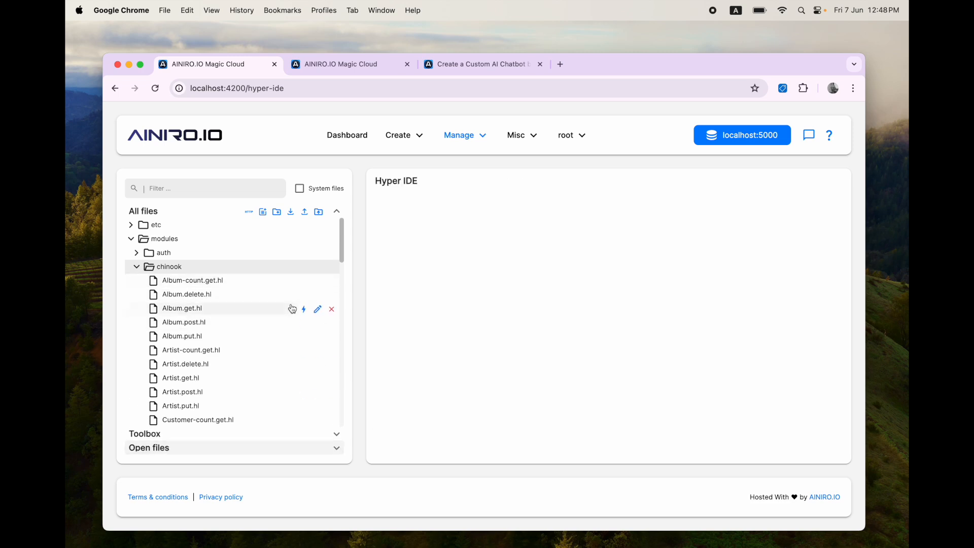
Step: Create a new file send-email.hl in the chinook folder
left_click(263, 213)
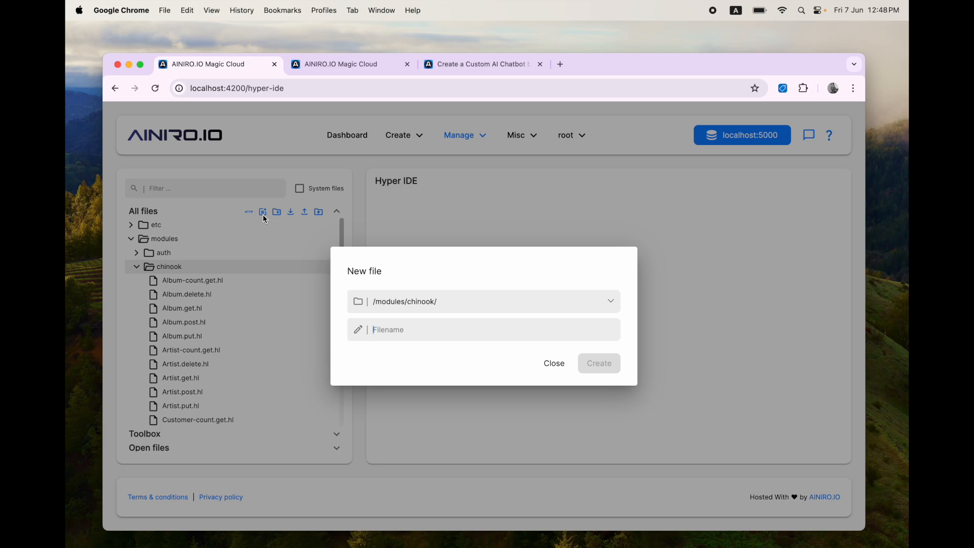
type("send-email.hl")
key("Return")
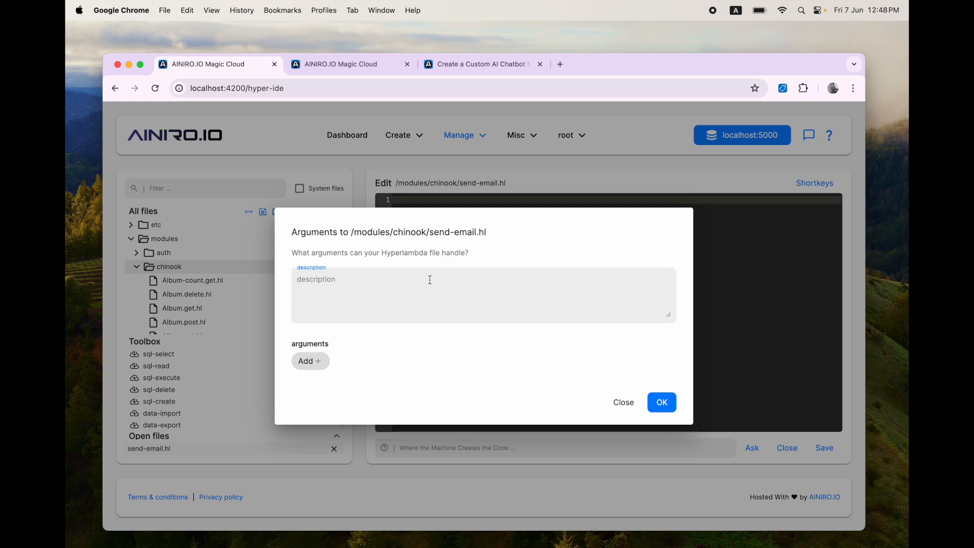
Step: Describe send-email.hl as 'Send an email to the specified recipient. All arguments are mandatory.'
type("Send an email to s")
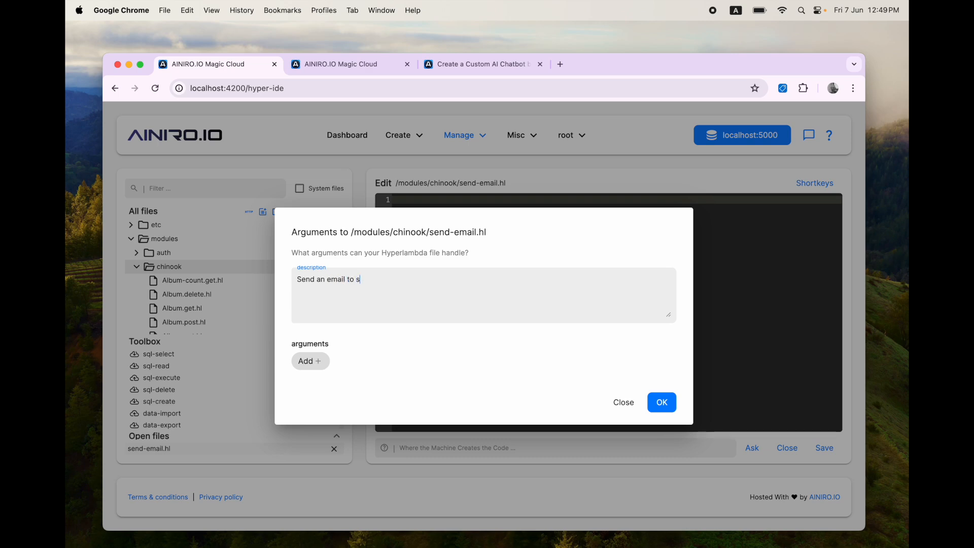
key("BackSpace")
type("the specified recipient")
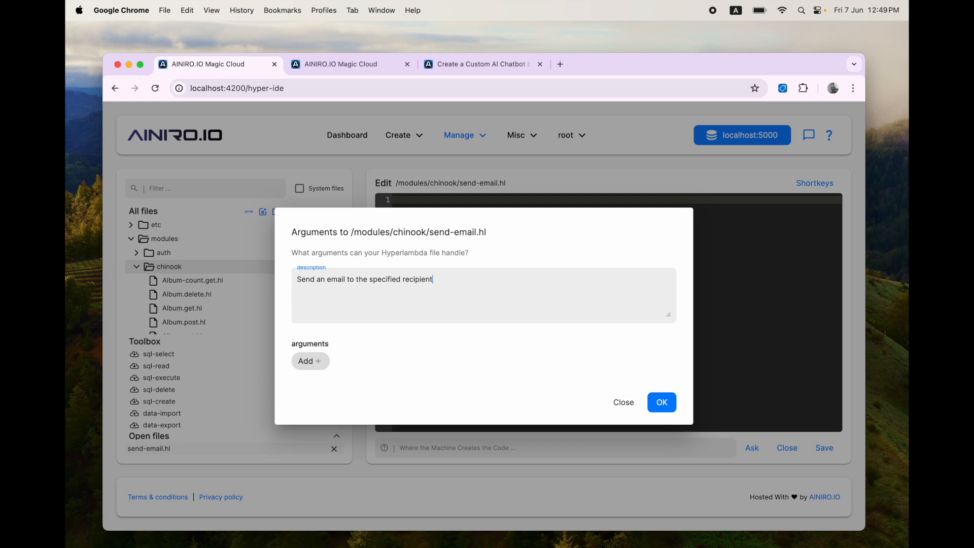
type(". Email and name are mandatory")
key("shift+alt+Left")
key("shift+alt+Left")
key("shift+alt+Left")
key("shift+alt+Left")
key("shift+alt+Left")
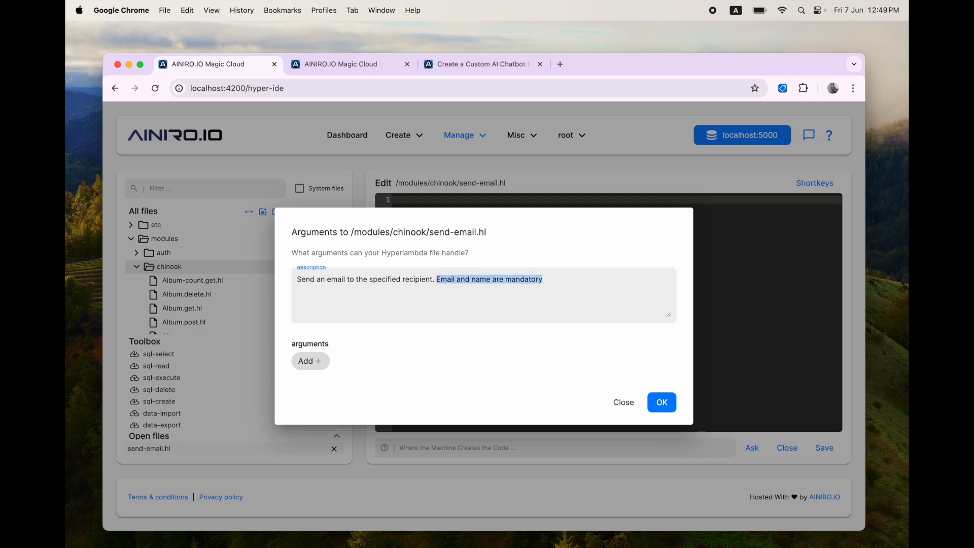
type("All arguments a")
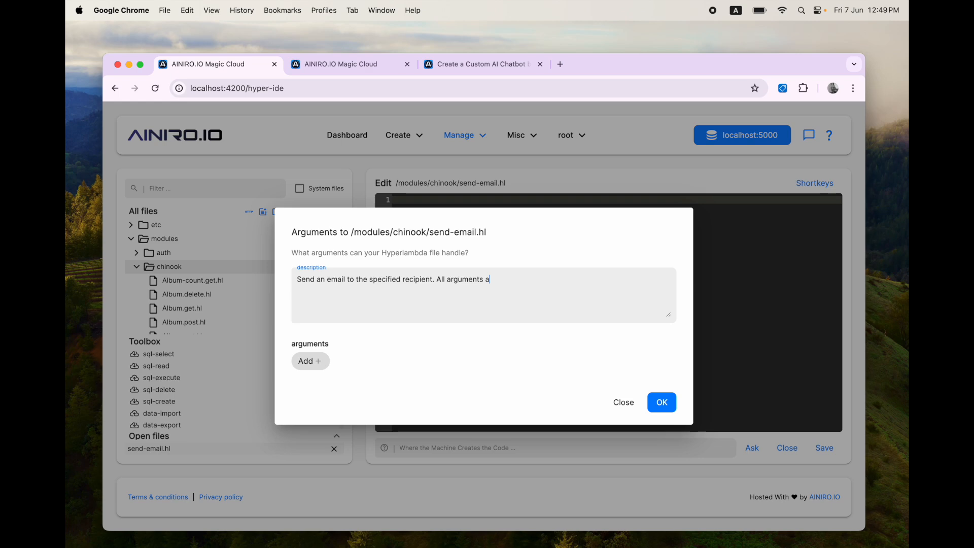
type("re mandatory.")
Step: Add string arguments email and name
left_click(308, 361)
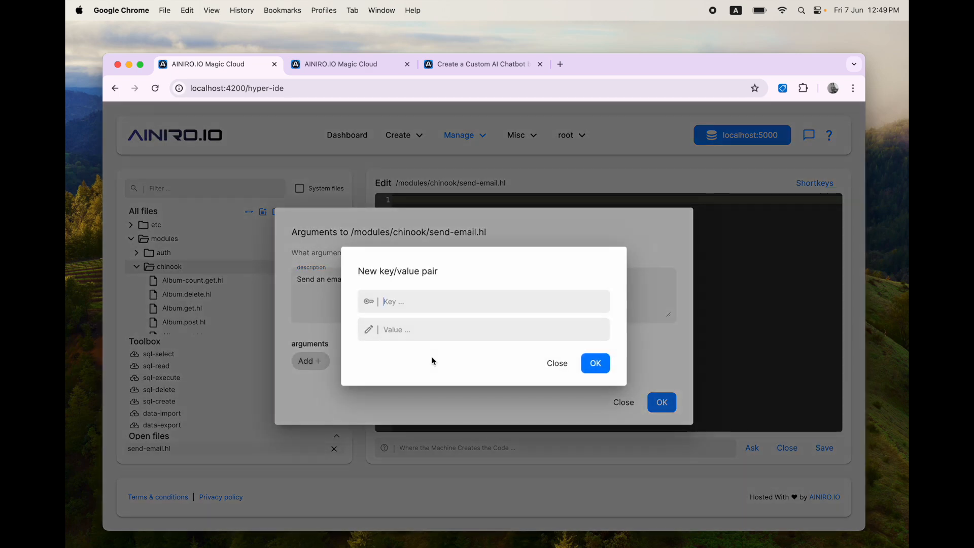
type("email")
left_click(478, 333)
left_click(442, 358)
left_click(595, 363)
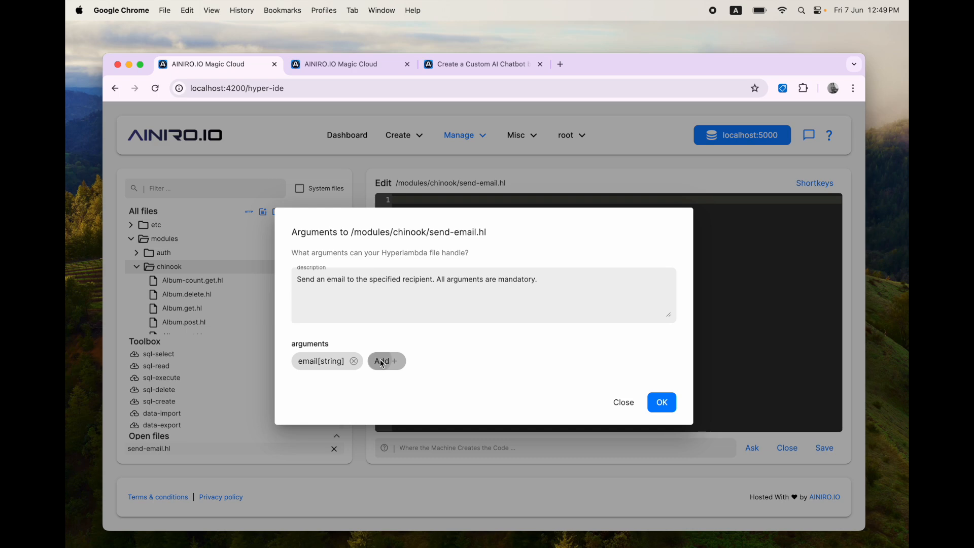
left_click(382, 362)
type("name")
left_click(446, 332)
left_click(446, 353)
left_click(595, 364)
Step: Add string arguments subject and body and apply the arguments to the file
left_click(464, 361)
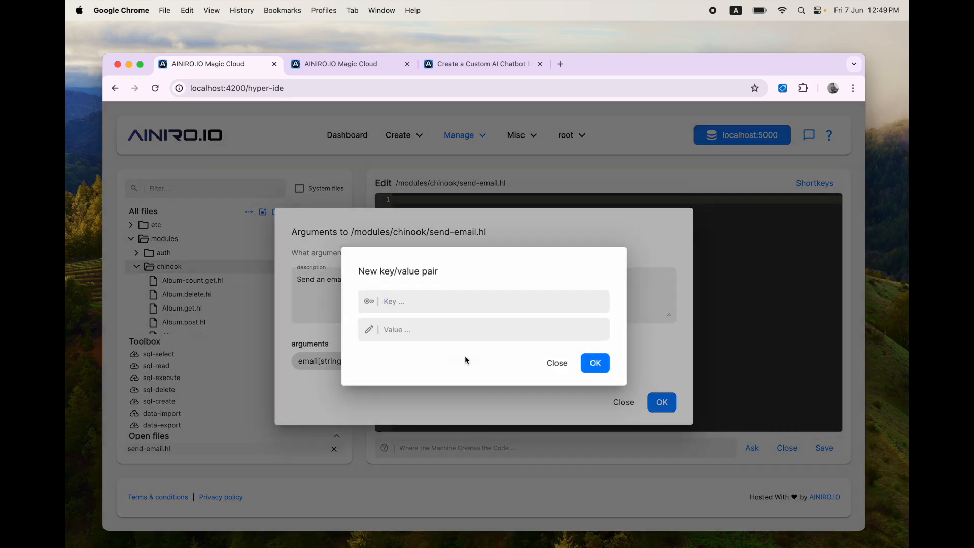
type("subject")
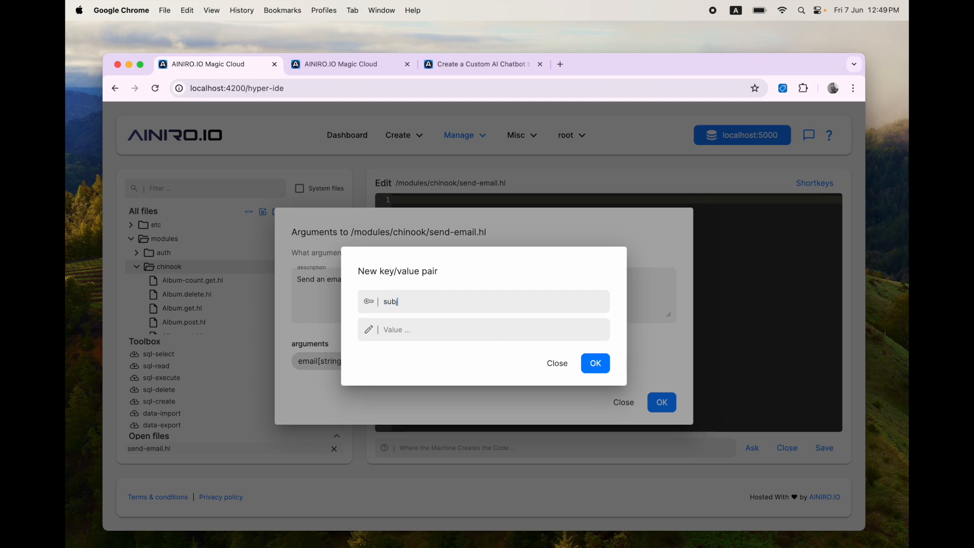
left_click(477, 335)
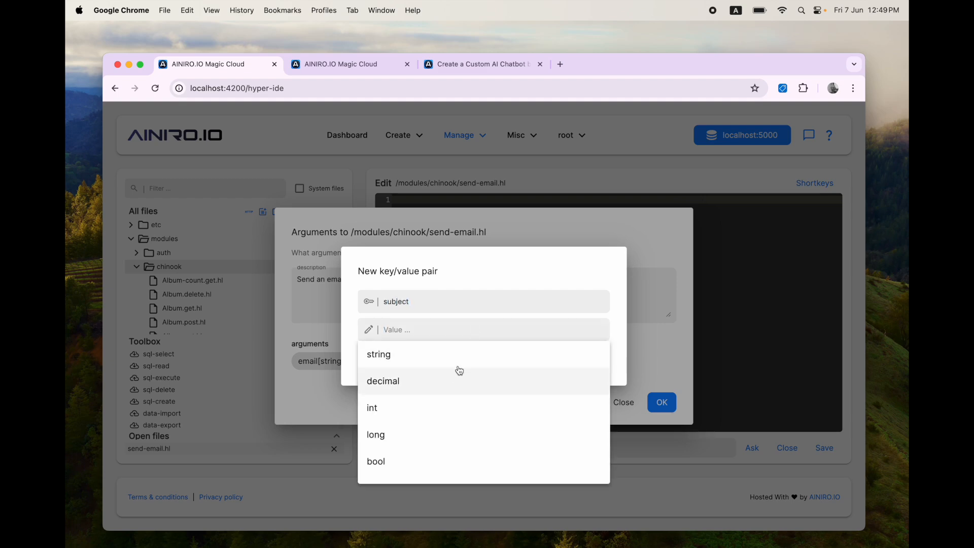
left_click(451, 353)
left_click(603, 366)
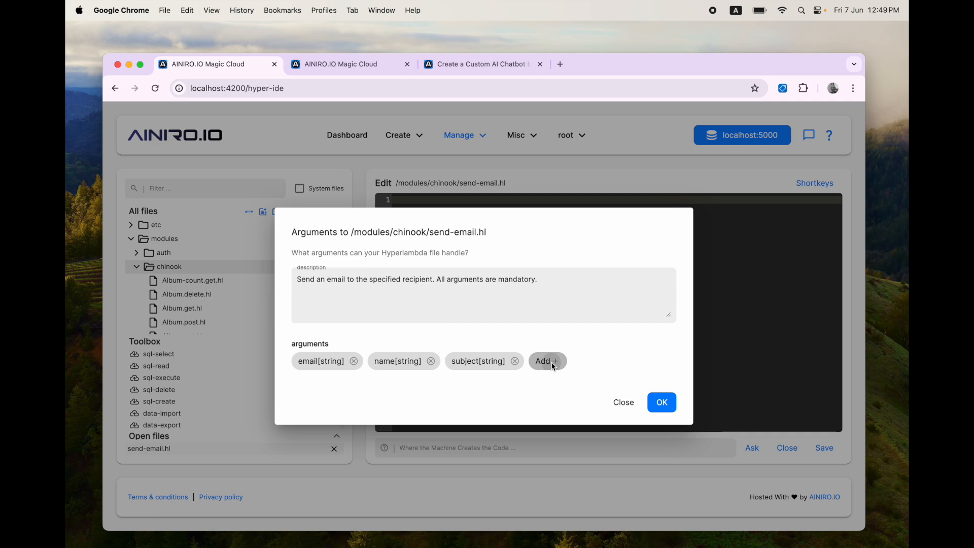
left_click(550, 363)
type("body")
left_click(519, 330)
left_click(489, 361)
left_click(594, 363)
left_click(662, 402)
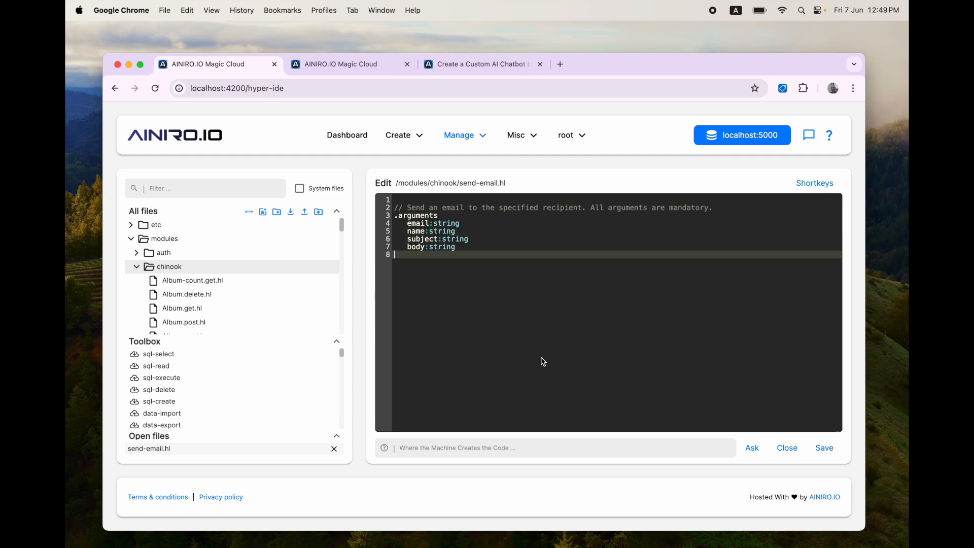
Step: Append 'with the specified subject and body. The body argument can be Markdown' to the comment and save
key("super+Up")
key("Down")
type("s")
key("super+s")
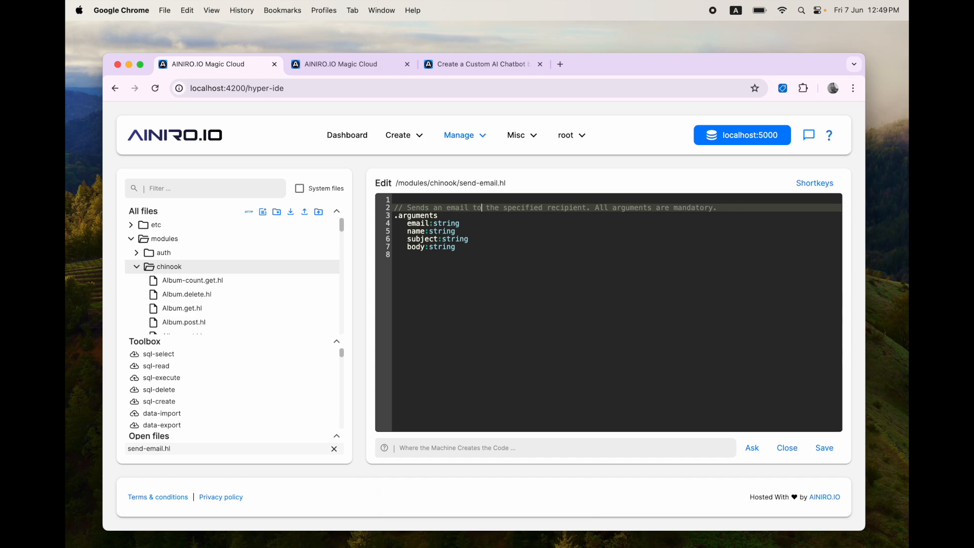
type("with the specified ")
type("subject and bo")
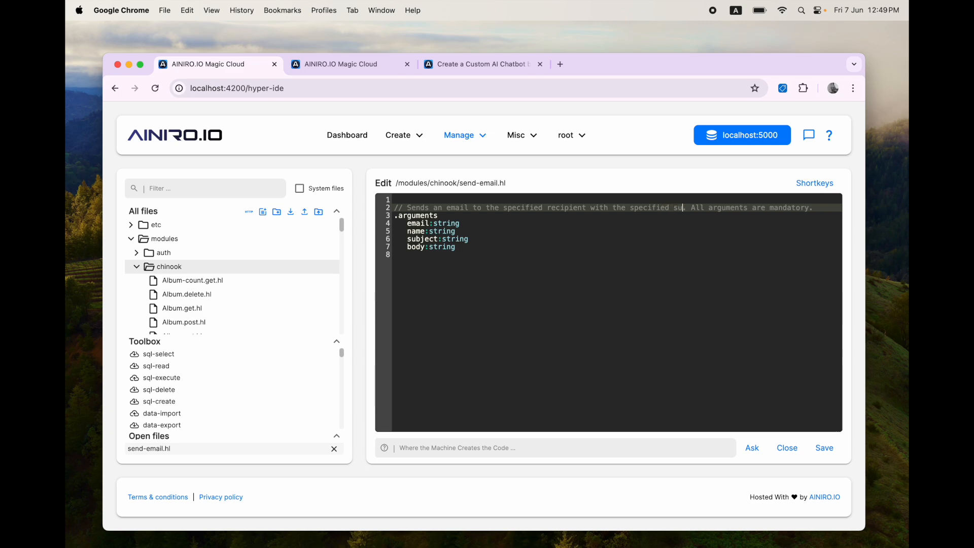
type("dy. The body")
type(" argument can b")
type("e Ma")
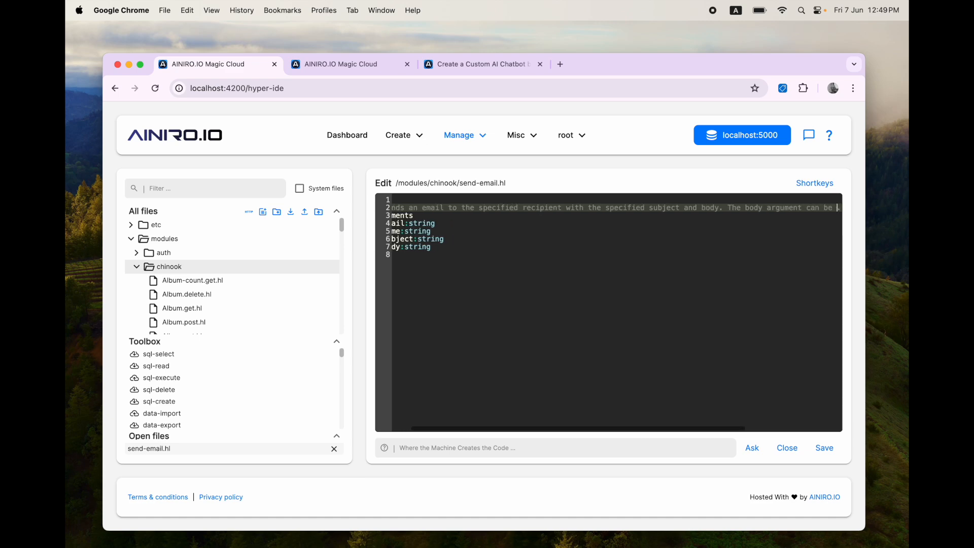
type("rkdown")
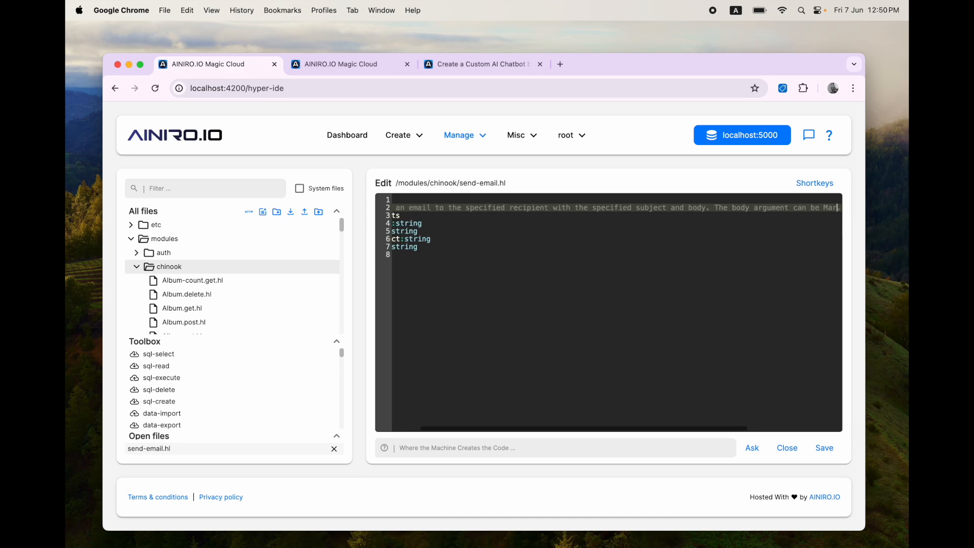
key("End")
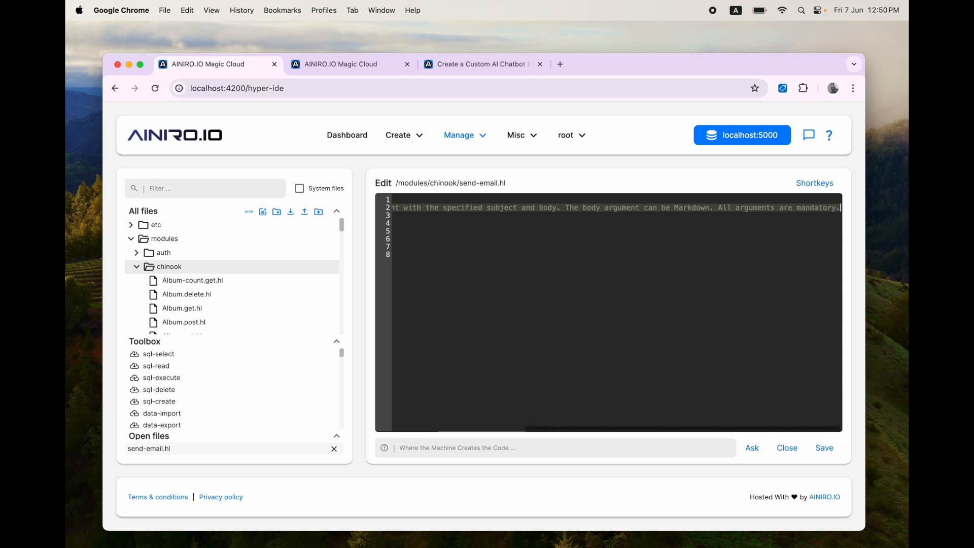
key("Right")
key("super+Down")
key("super+s")
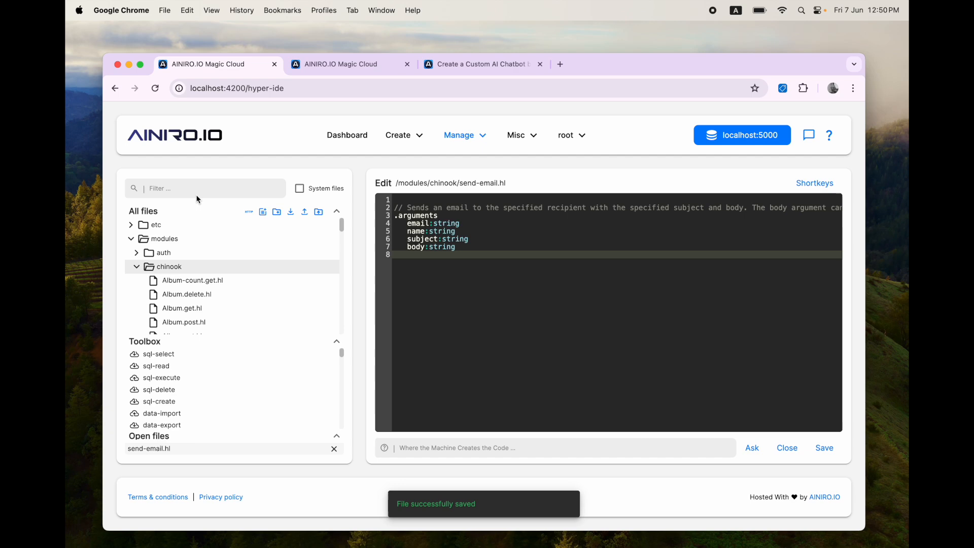
type("markdown")
Step: Insert a markdown2html action that converts the body argument to HTML
left_click(188, 402)
left_click(435, 340)
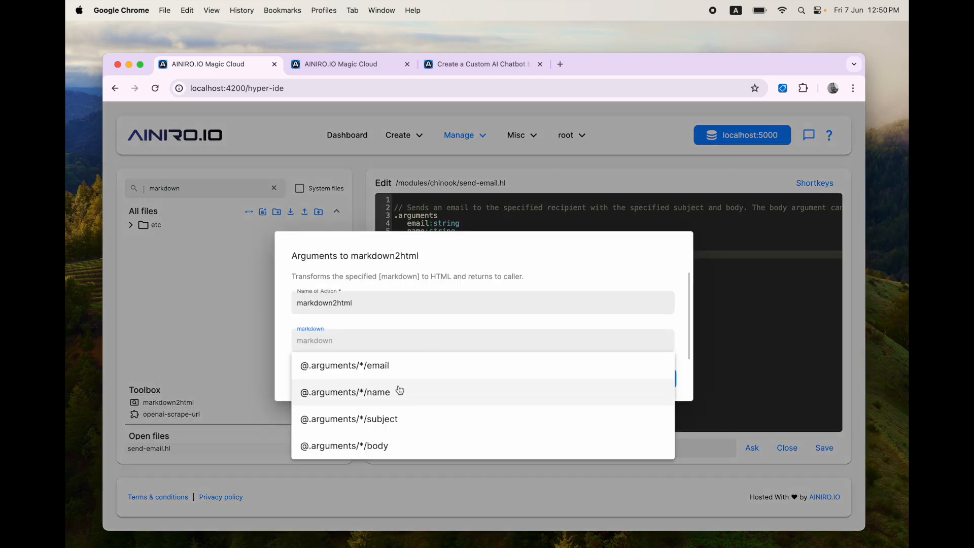
left_click(394, 450)
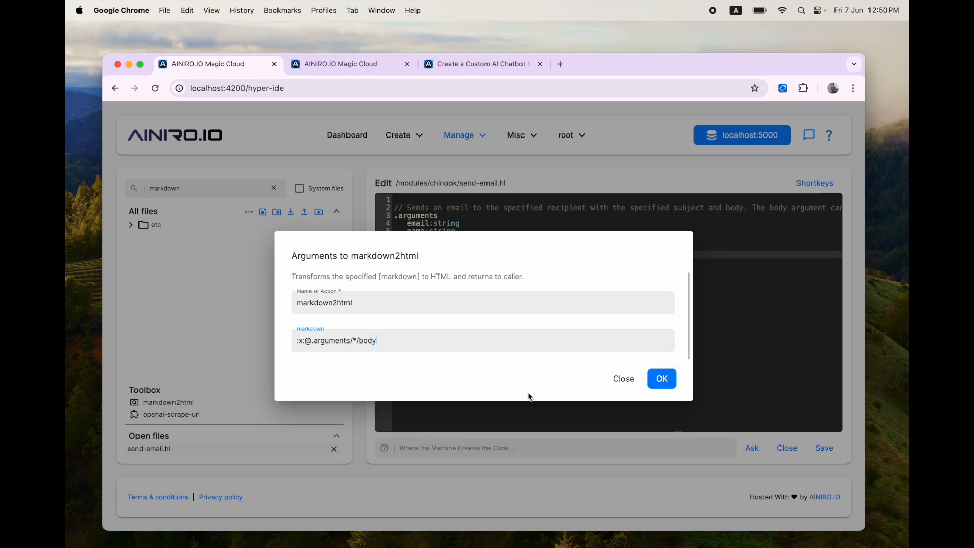
left_click(661, 379)
Step: Insert an email action with an empty from and the markdown2html HTML output as body
double_click(209, 186)
type("email")
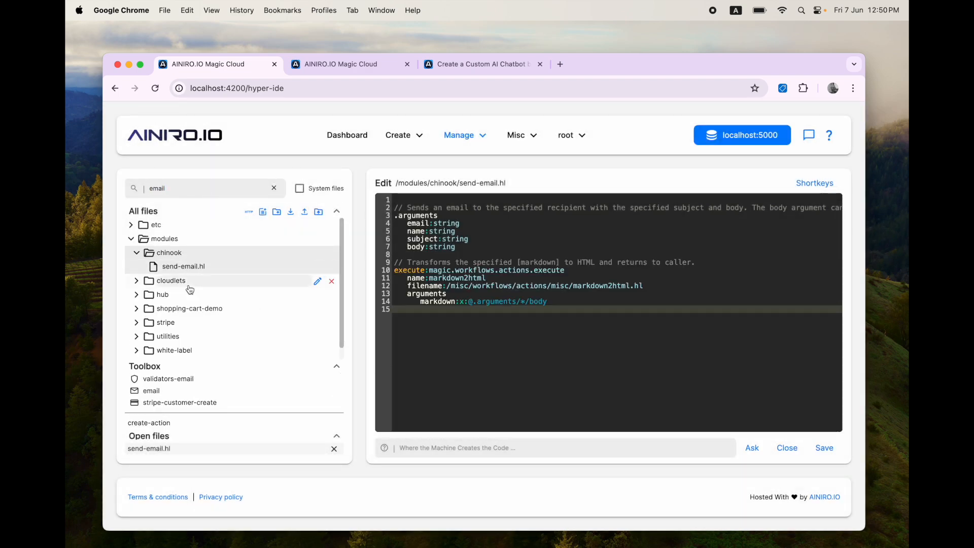
left_click(169, 399)
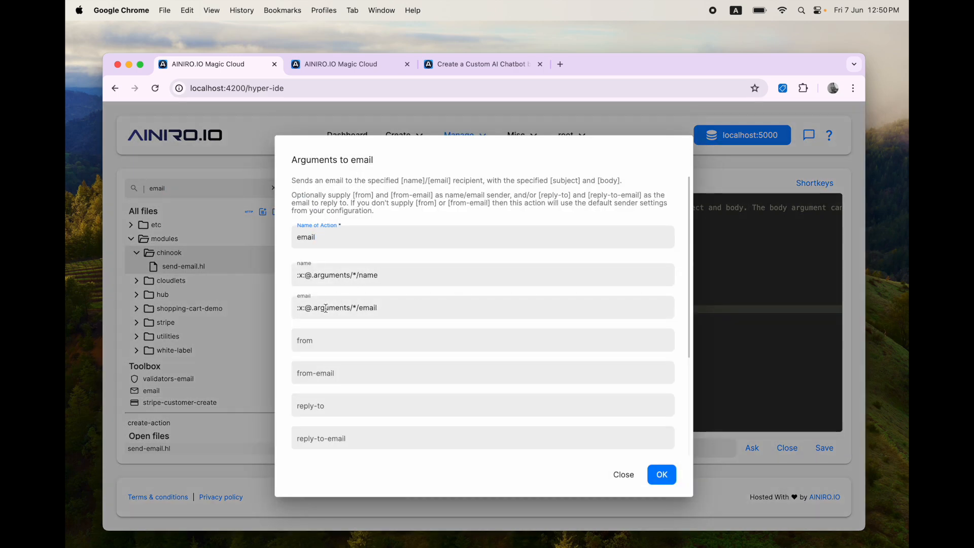
left_click(339, 340)
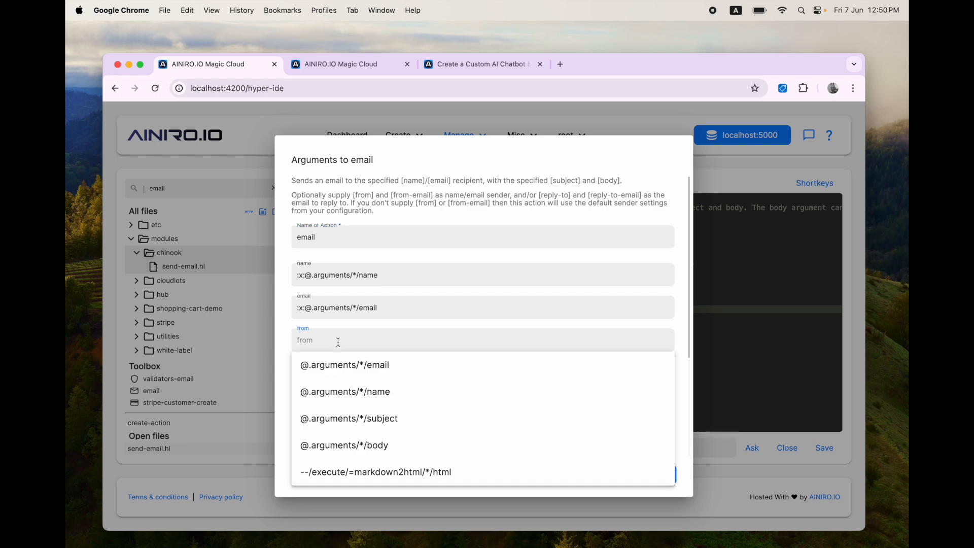
left_click(409, 191)
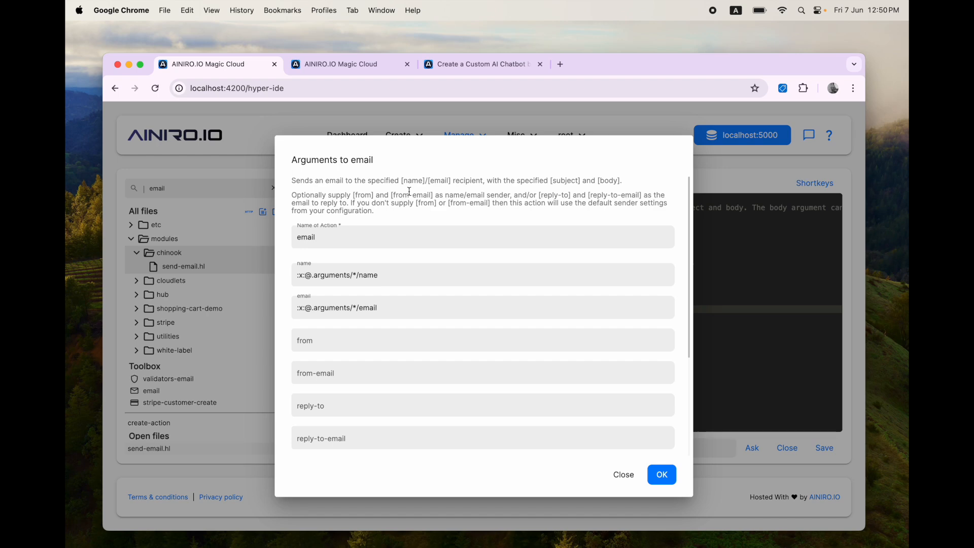
scroll(385, 390, "down", 5)
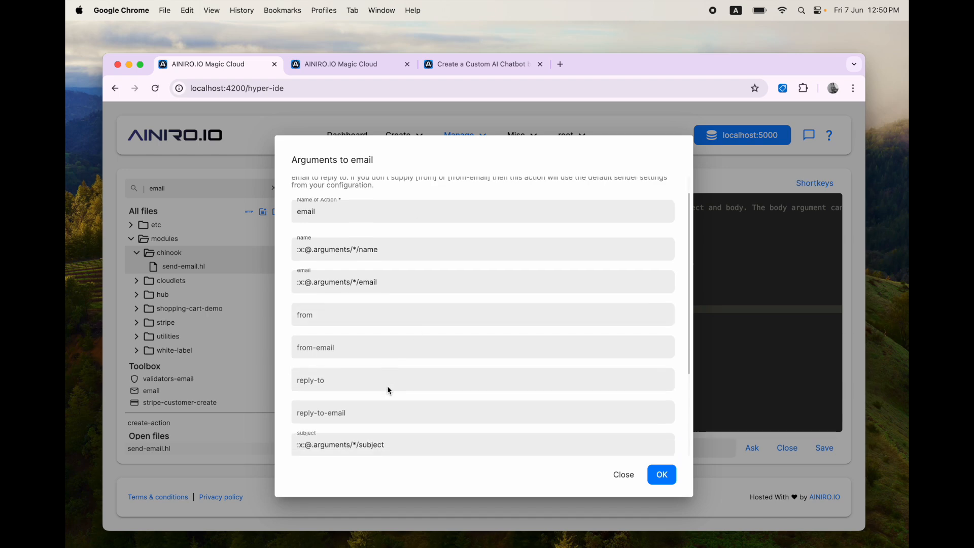
left_click(409, 358)
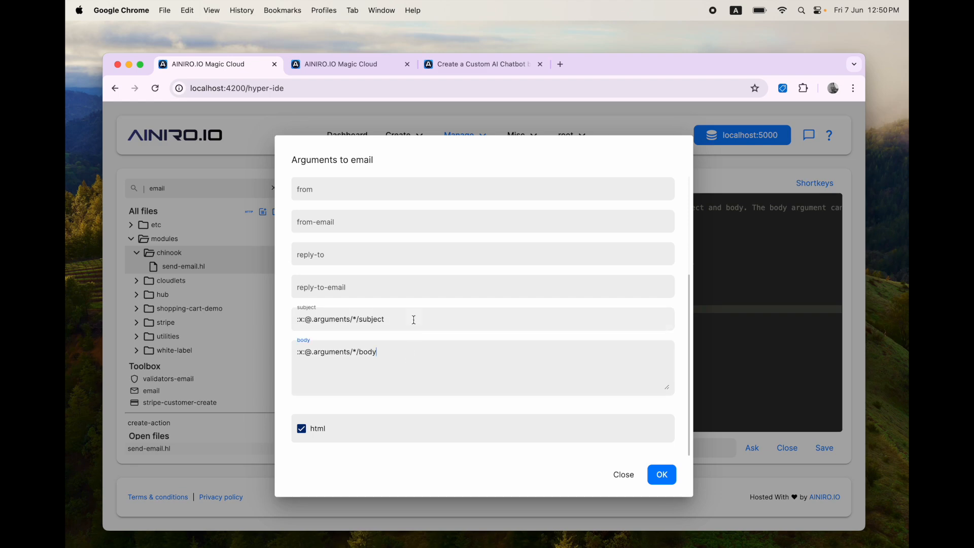
key("super+a")
left_click(435, 356)
key("super+a")
key("BackSpace")
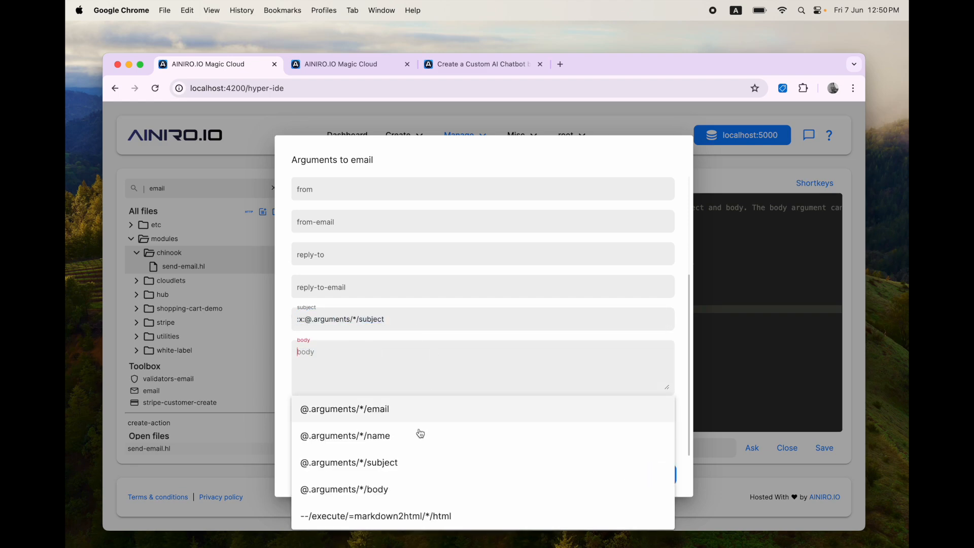
left_click(390, 517)
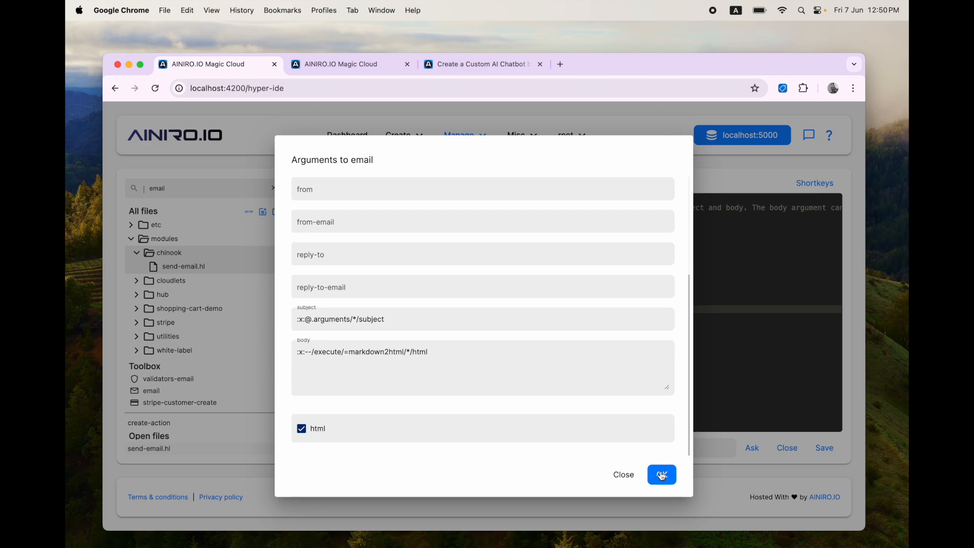
left_click(662, 476)
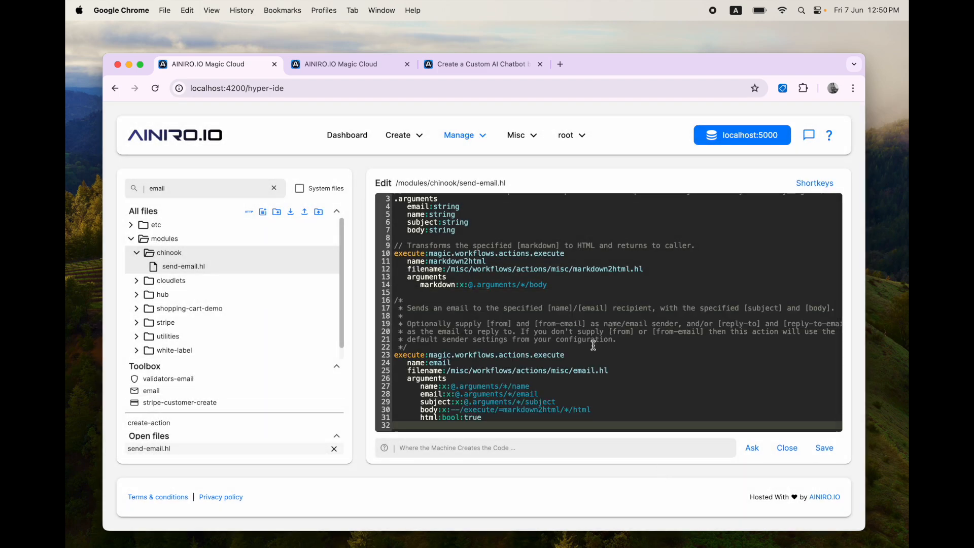
Step: Add a 'return result:success' line and save send-email.hl
type("returbn")
key("BackSpace")
key("BackSpace")
type("n")
key("Return")
type("result:success")
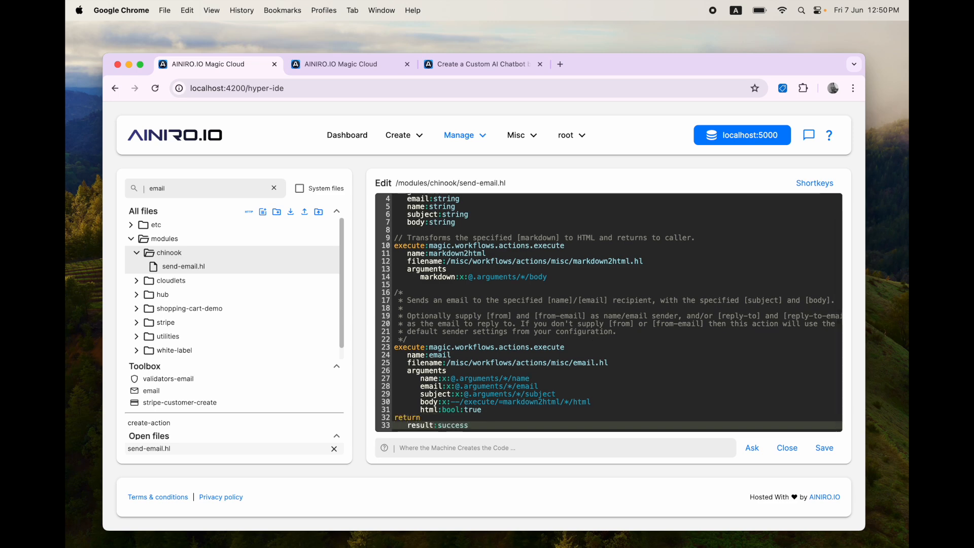
key("super+s")
Step: Add an ainiro training snippet 'Send an email' with the pasted function invocation as completion
left_click(374, 70)
left_click(751, 435)
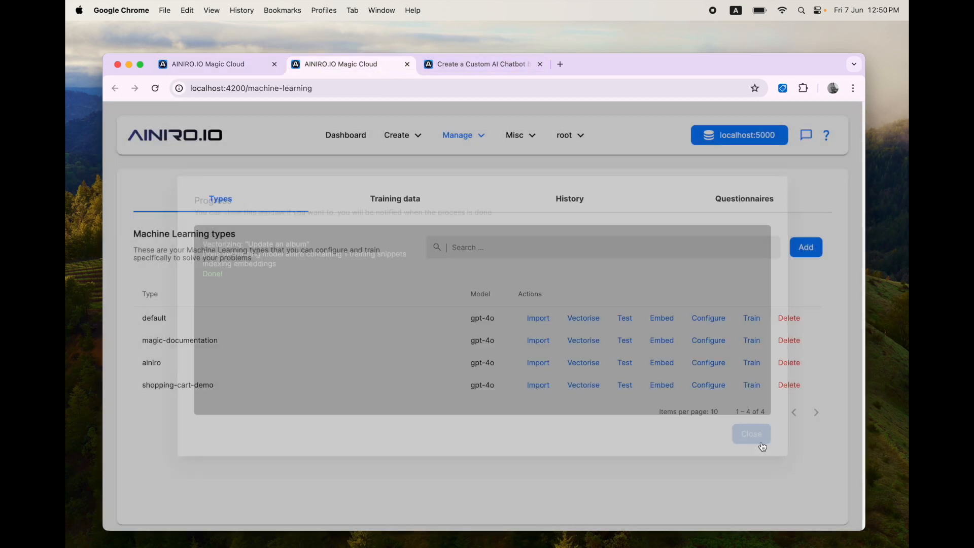
left_click(420, 213)
left_click(510, 248)
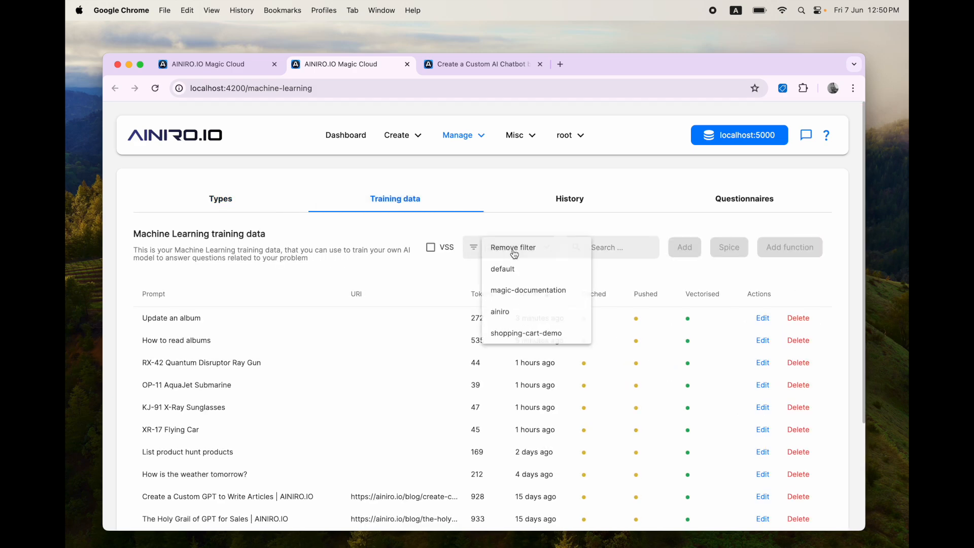
left_click(523, 312)
left_click(685, 247)
type("Se")
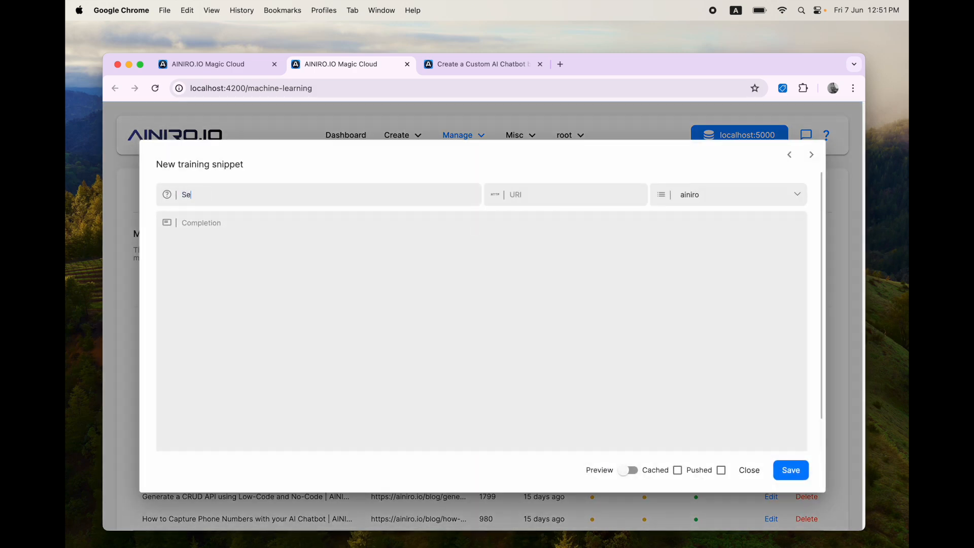
type("nd an email")
key("Tab")
type("Sends an email to the specified recipient with the specified subject and body. The body argument can be Markdown. All arguments are mandatory.  If the user asks you to perform an action associated with this function invocation, then inform the user of what you are about to do, and do not return follow up questions, but instead end your response with the following:  ___ FUNCTION_INVOCATION[/modules/chinook/send-email.hl]: {   \"email\": \"[VALUE]\",   \"name\": \"[VALUE]\",   \"subject\": \"[VALUE]\",   \"body\": \"[VALUE]\" } ___  Description of arguments:  * email Type of argument is string. * name Type of argument is string. * subject Type of argument is string. * body Type of argument is string.")
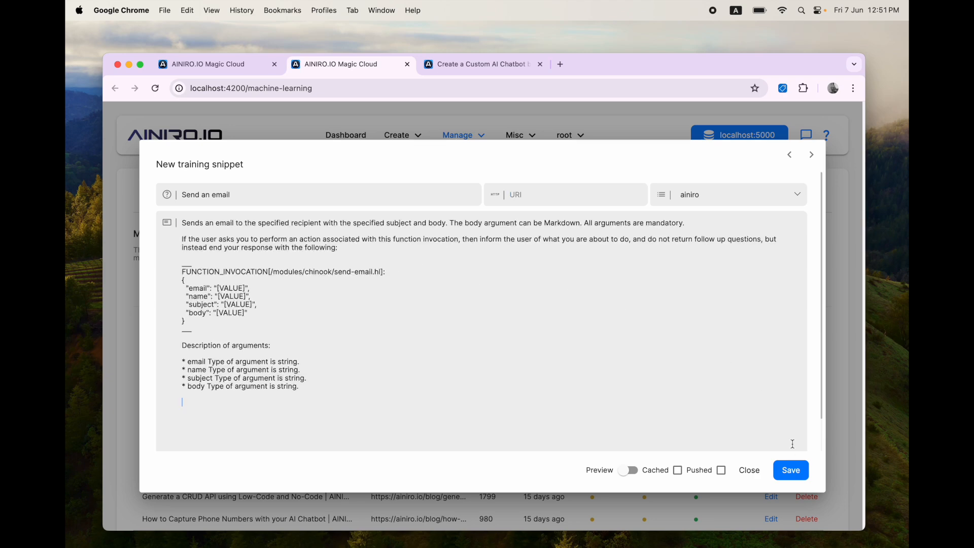
left_click(793, 471)
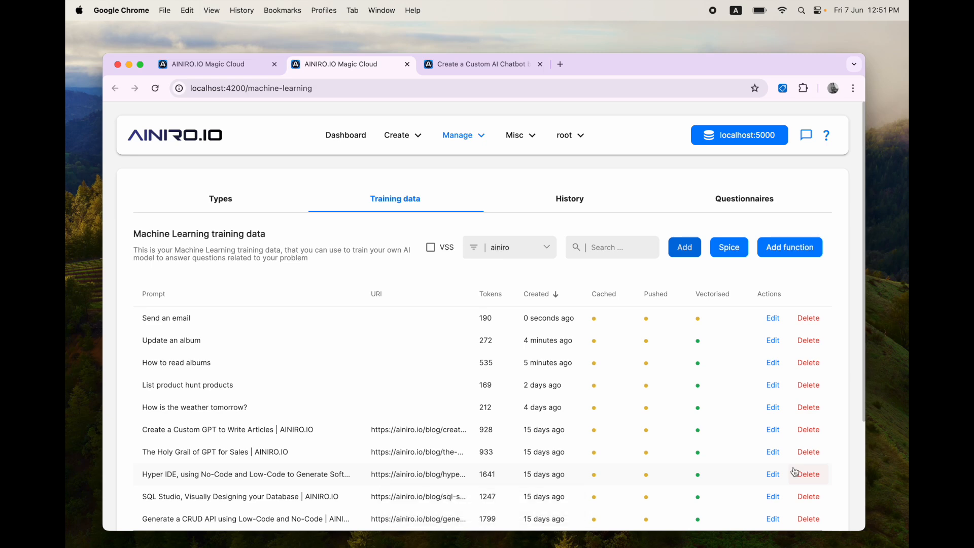
Step: Vectorise the ainiro model and return to the chatbot page
left_click(226, 205)
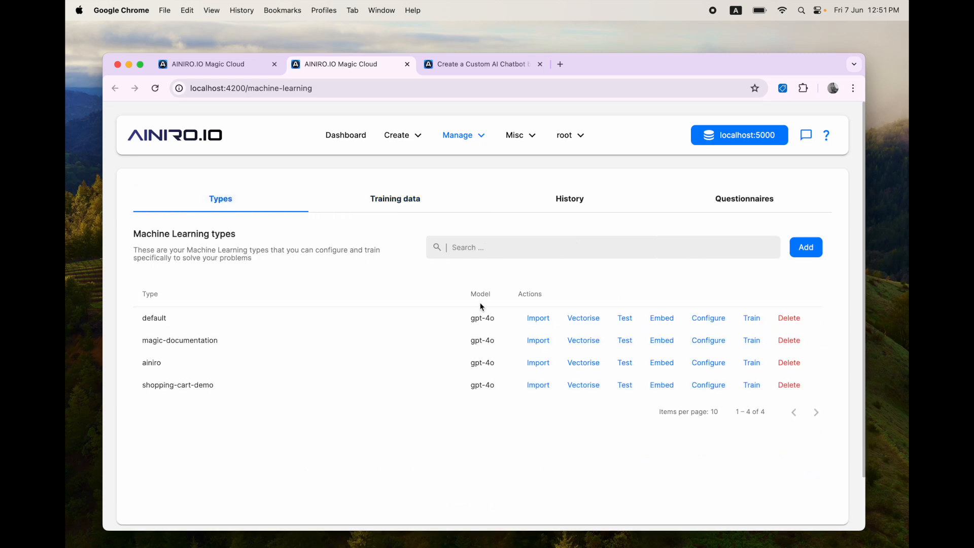
left_click(584, 363)
left_click(585, 362)
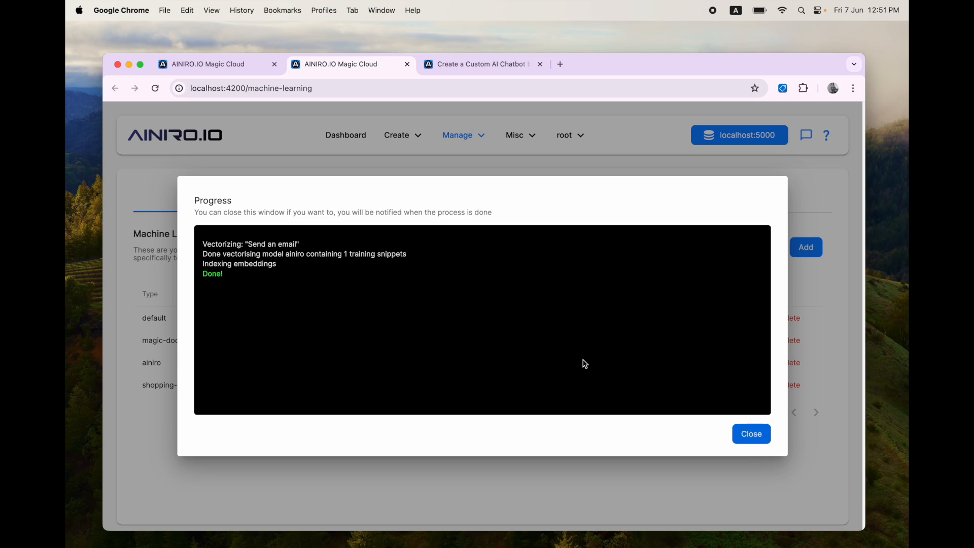
key("Escape")
key("ctrl+Tab")
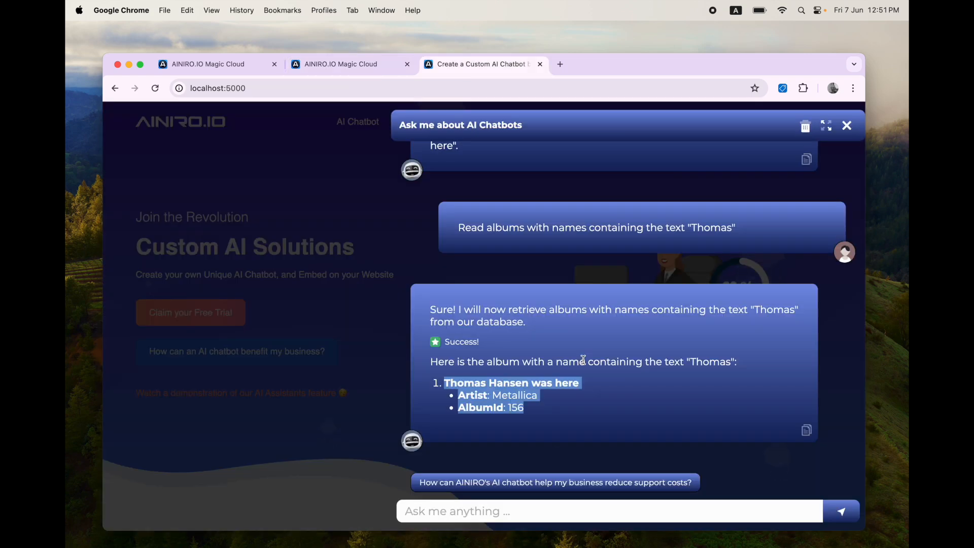
Step: Open the 'Send an email' training snippet for editing from the training data list
left_click(557, 511)
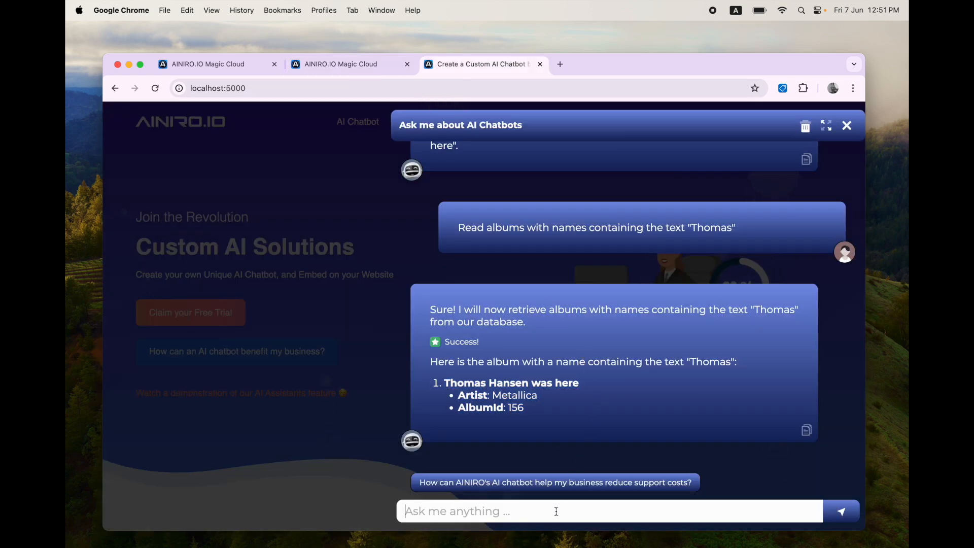
key("ctrl+shift+Tab")
left_click(373, 205)
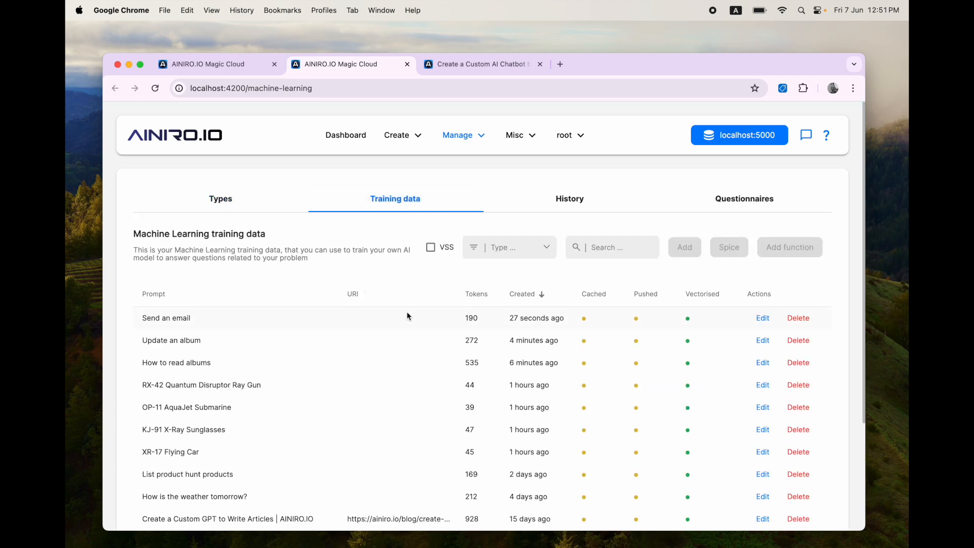
left_click(763, 318)
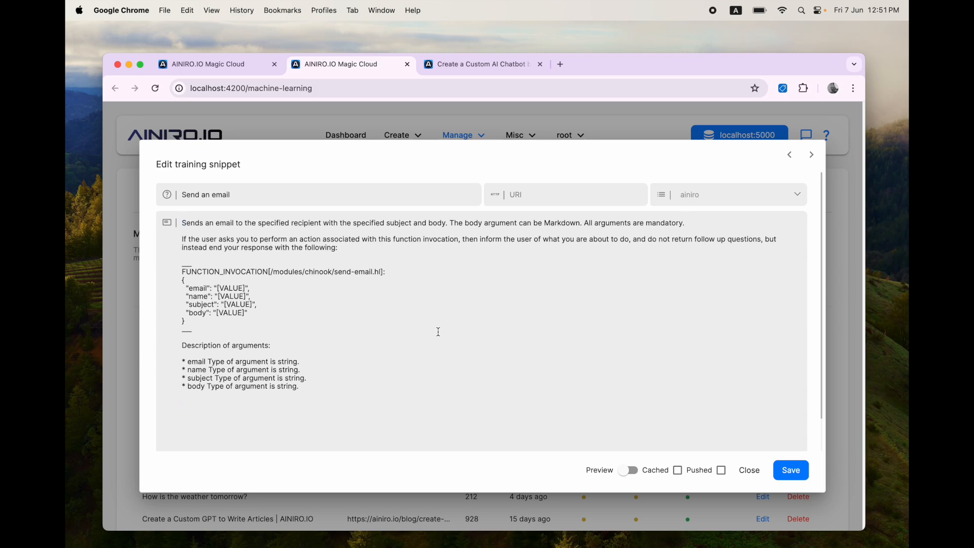
Step: Add to the completion: if mandatory arguments are missing, ask for them before the function invocation
type("If I do")
key("alt+shift+Left")
key("alt+shift+Left")
type("the user does not provide all ma")
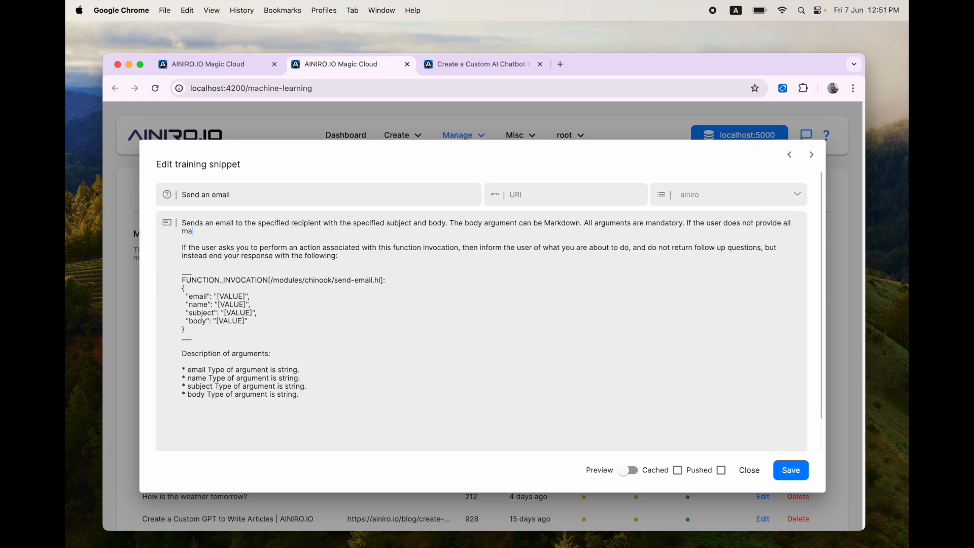
type("ndatory arguments, then ask hi")
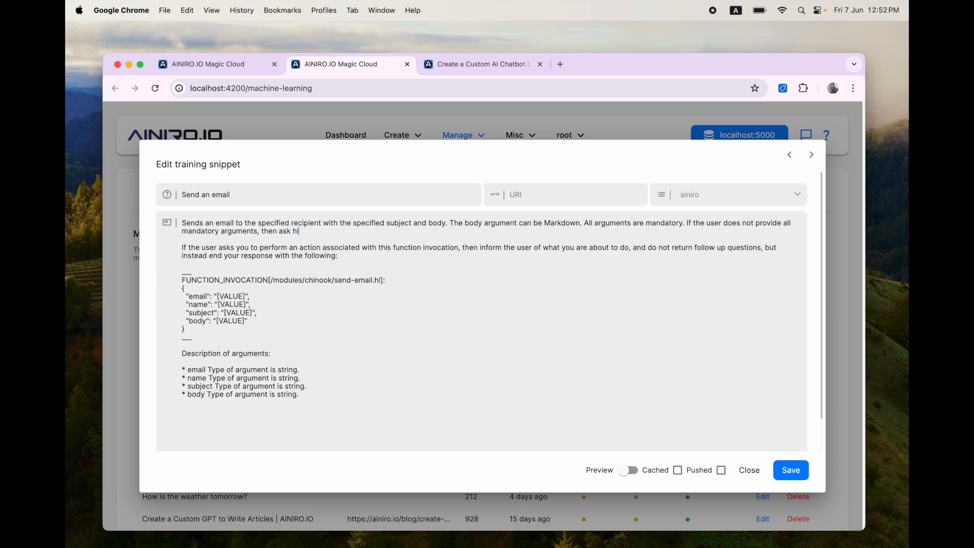
type("m to provide these before responding with   If the user asks you to perform an act")
type("i")
key("alt+shift+Left")
type("responding with the function invocation below.")
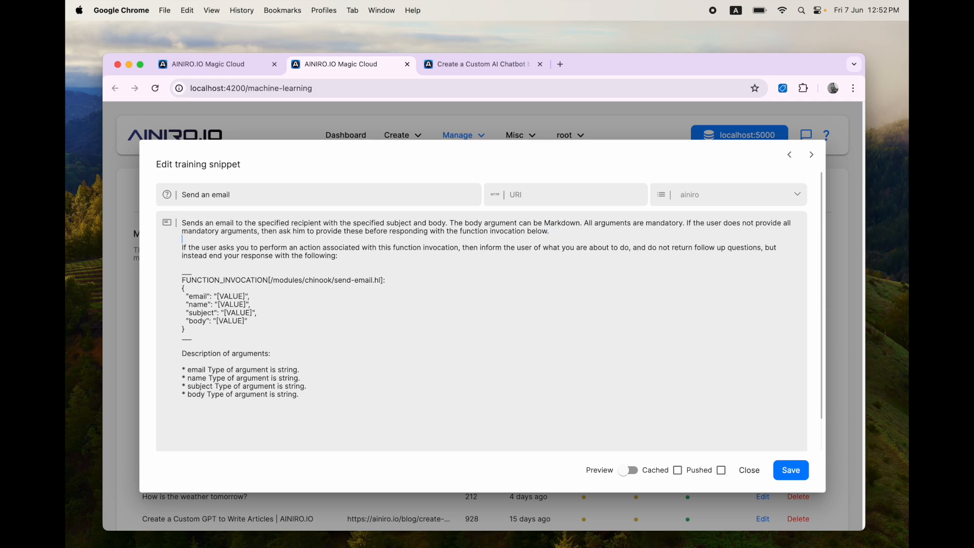
Step: Review the snippet's remaining paragraphs and invocation block, then save the snippet
key("shift+Down")
key("shift+Down")
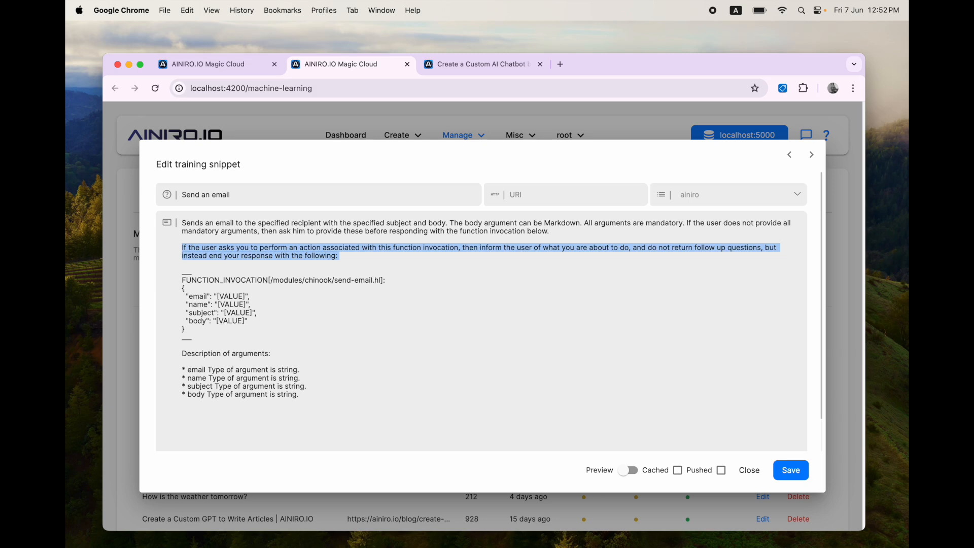
key("Down")
key("Down")
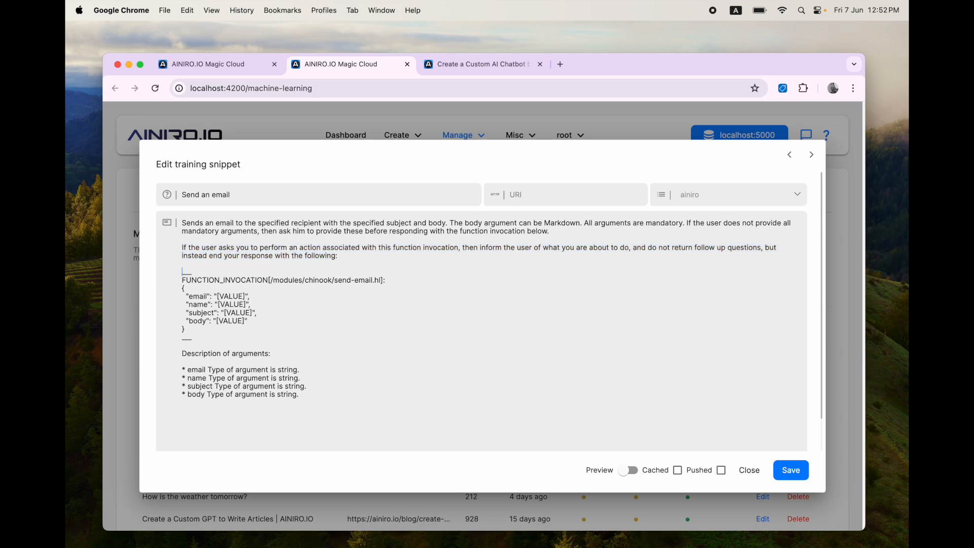
key("shift+Down")
key("shift+Down")
key("shift+Down")
key("shift+Down")
key("shift+Down")
key("shift+Down")
key("shift+Down")
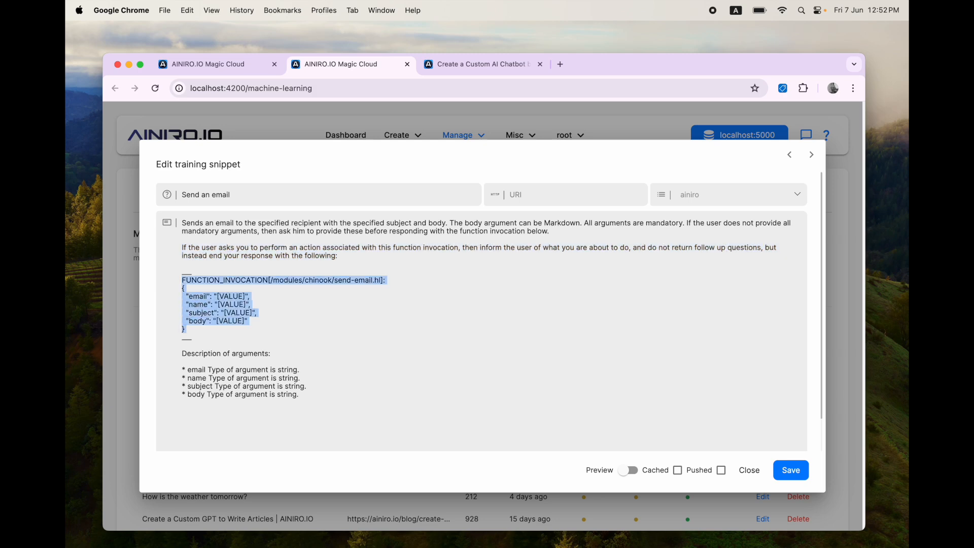
key("super+Down")
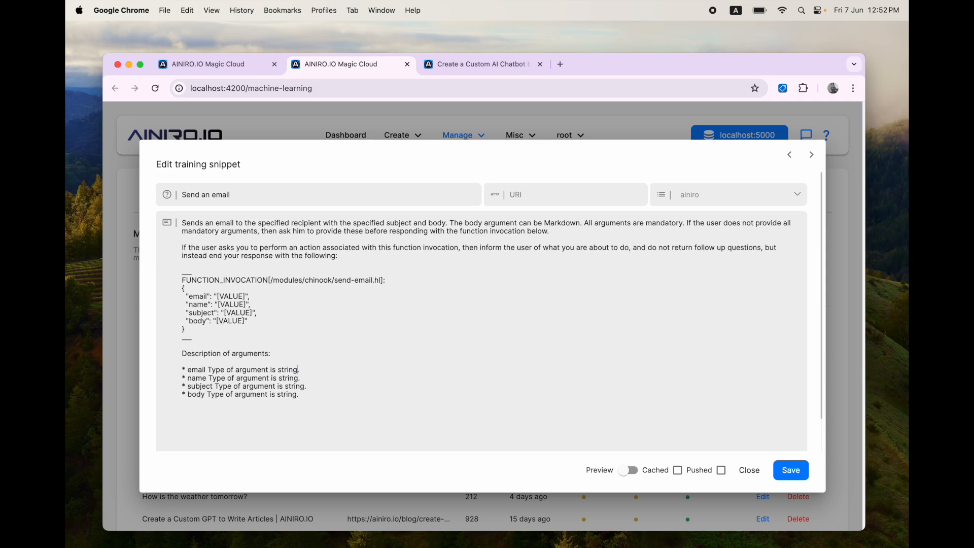
key("shift+Down")
key("shift+Down")
key("shift+Down")
key("shift+Down")
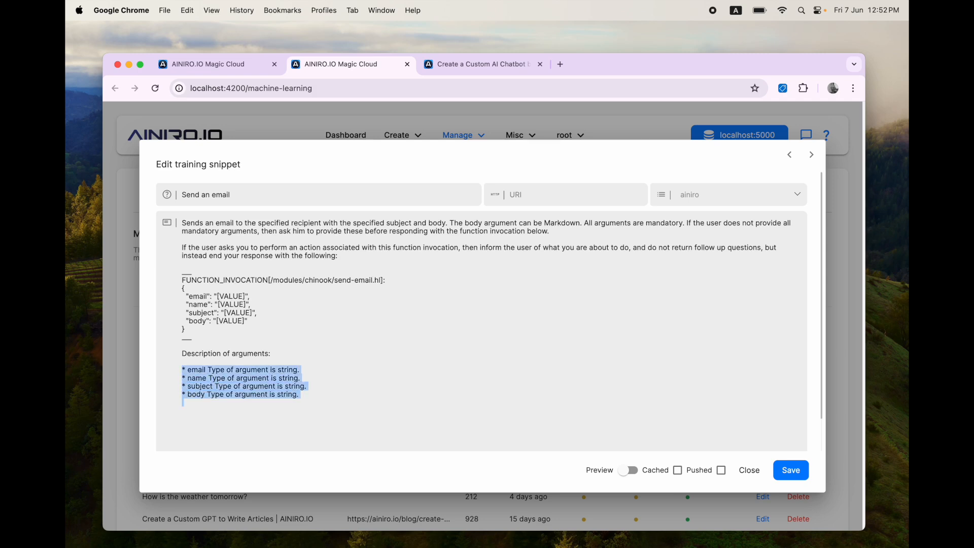
left_click(793, 473)
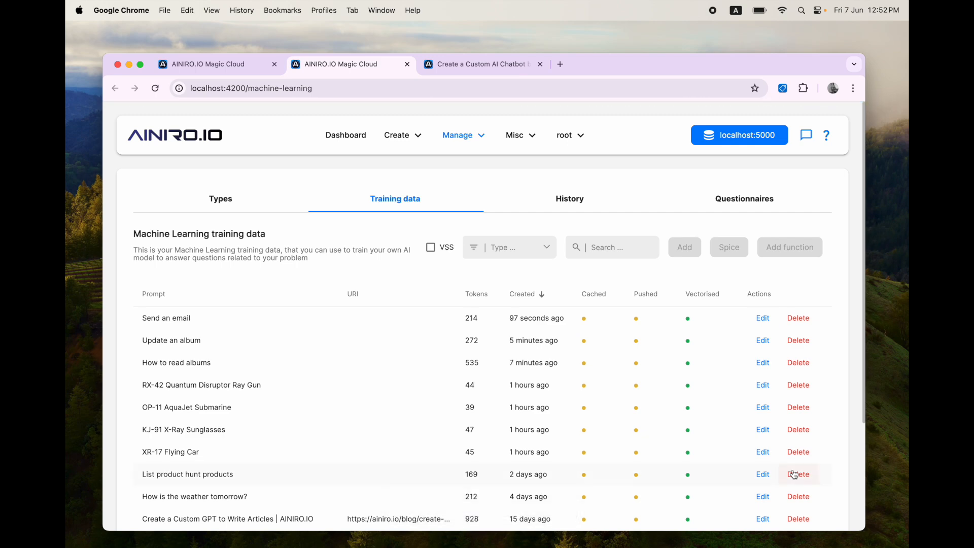
key("ctrl+Tab")
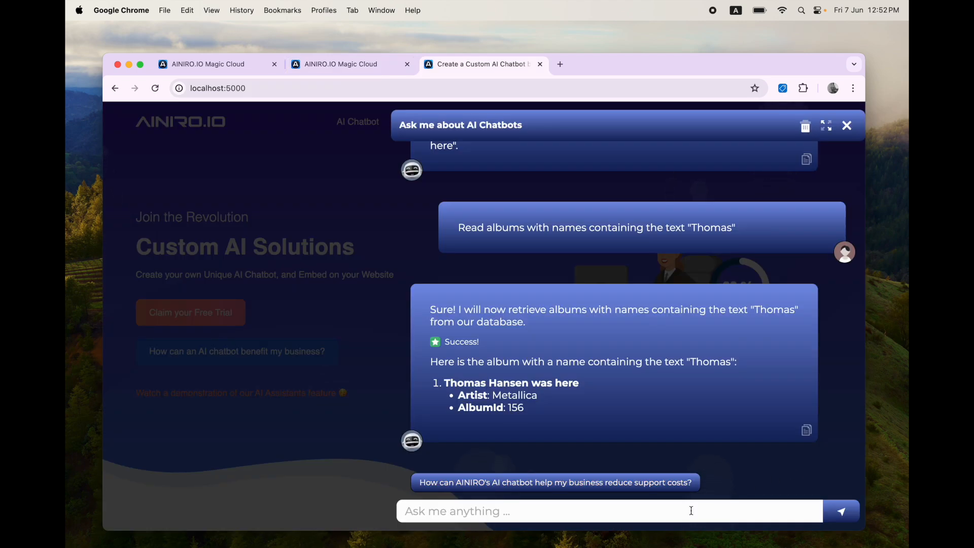
Step: Send the chatbot the recipient's name and e-mail, subject Hello, and a meeting-request body
type("Send an email")
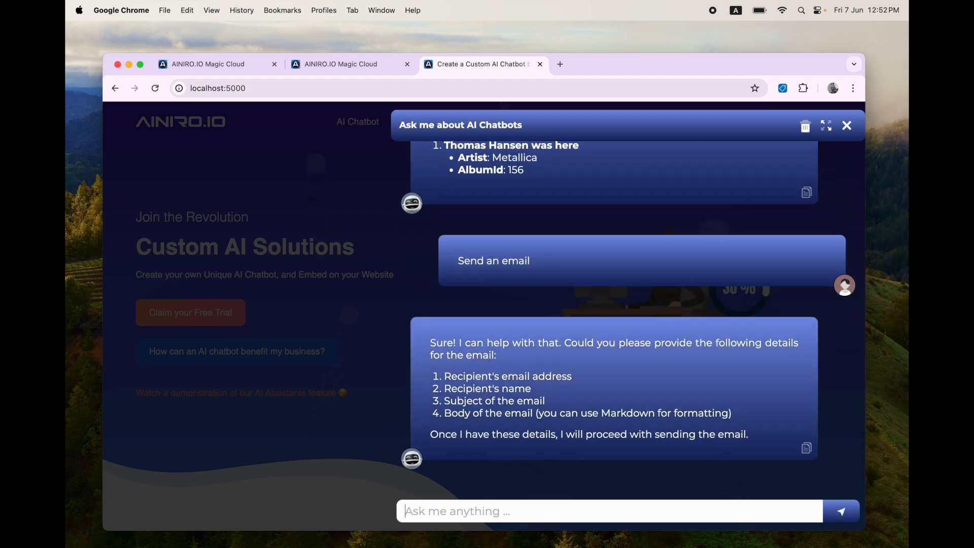
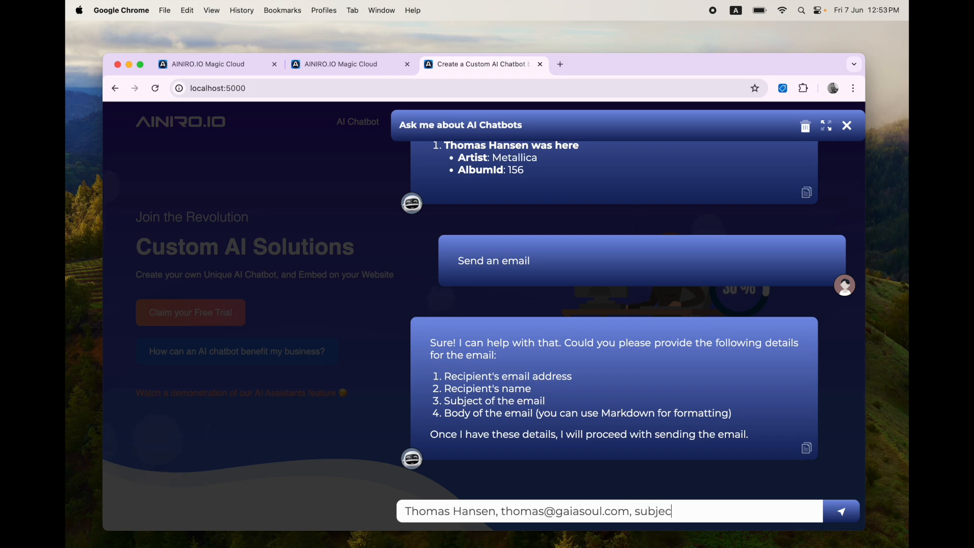
type("t is Hello, body is I")
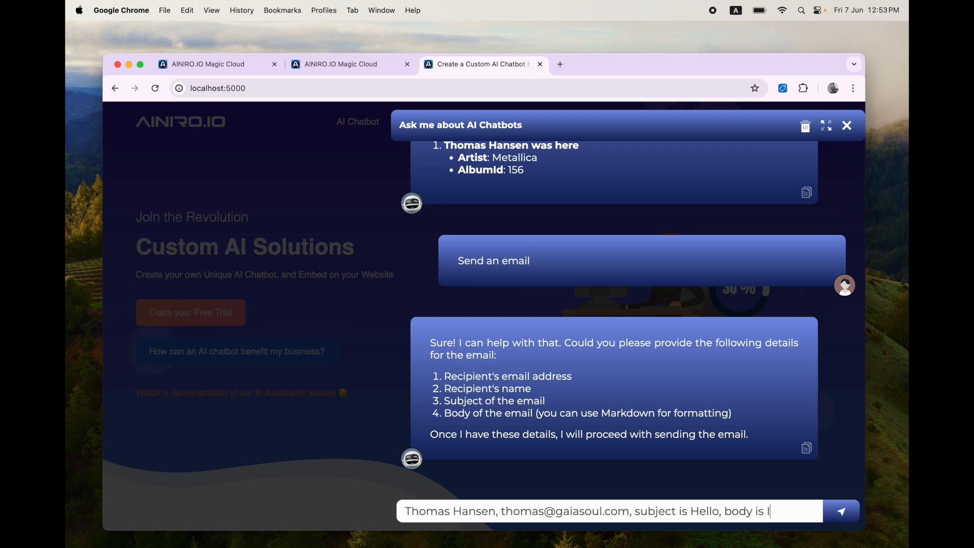
type("'m interested in a")
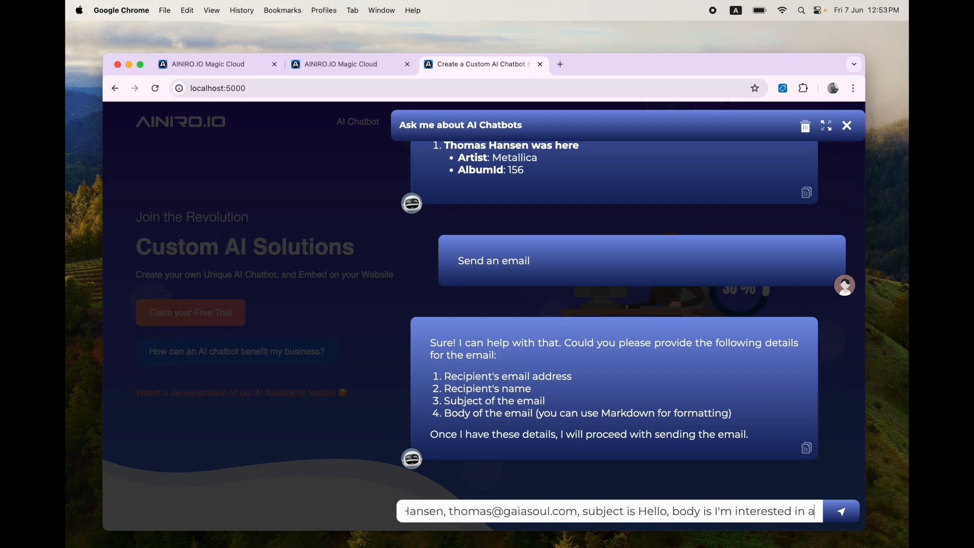
type(" meeting with you guys")
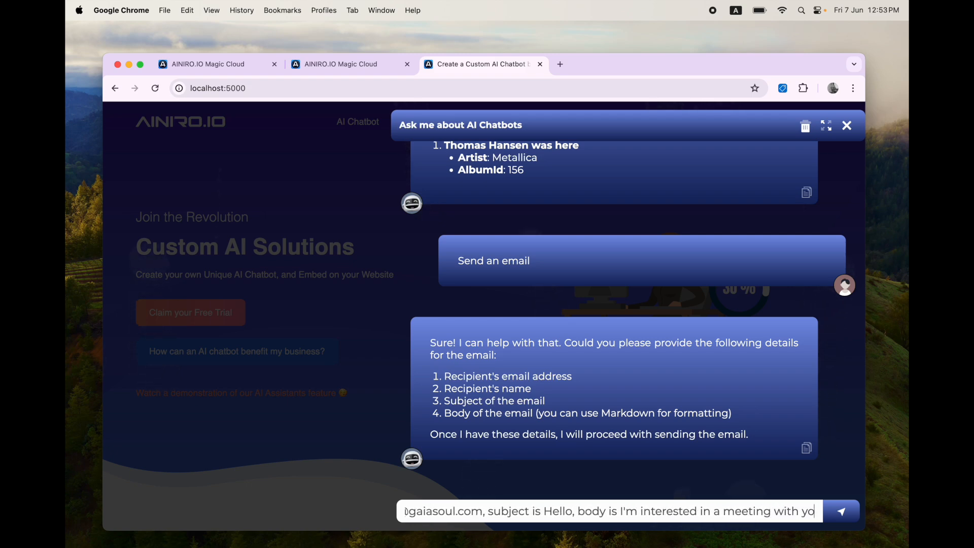
key("Return")
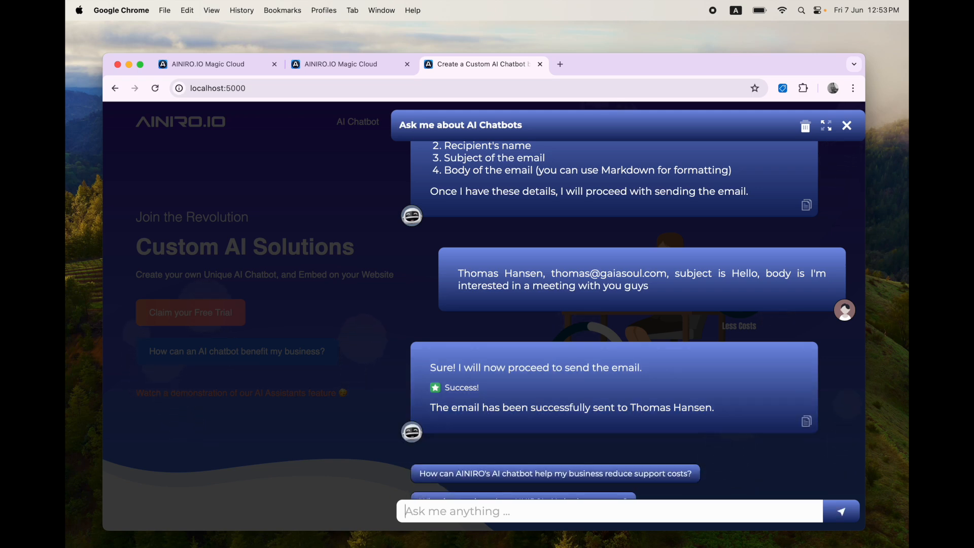
key("ctrl+Tab")
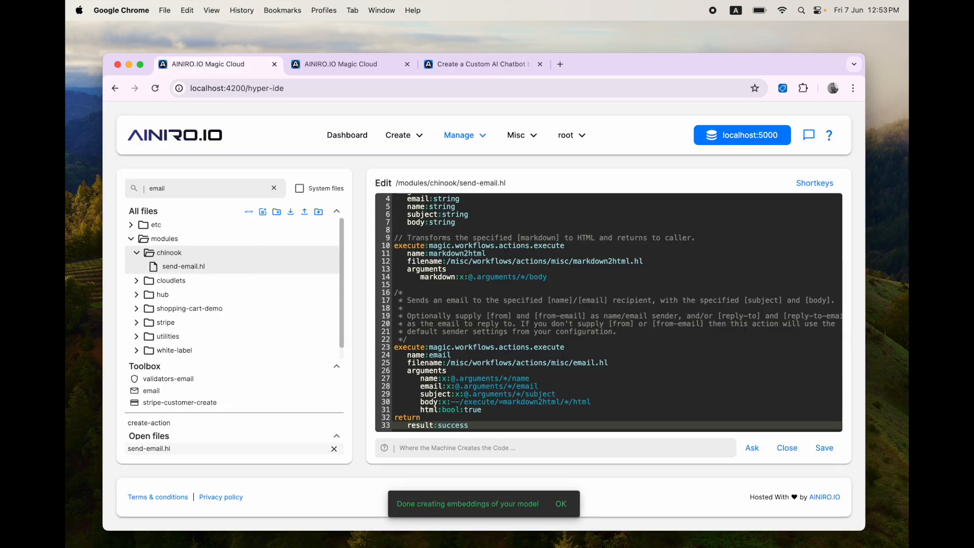
Step: Copy the AI function declaration of send-email.hl
left_click(587, 356)
scroll(588, 358, "up", 1)
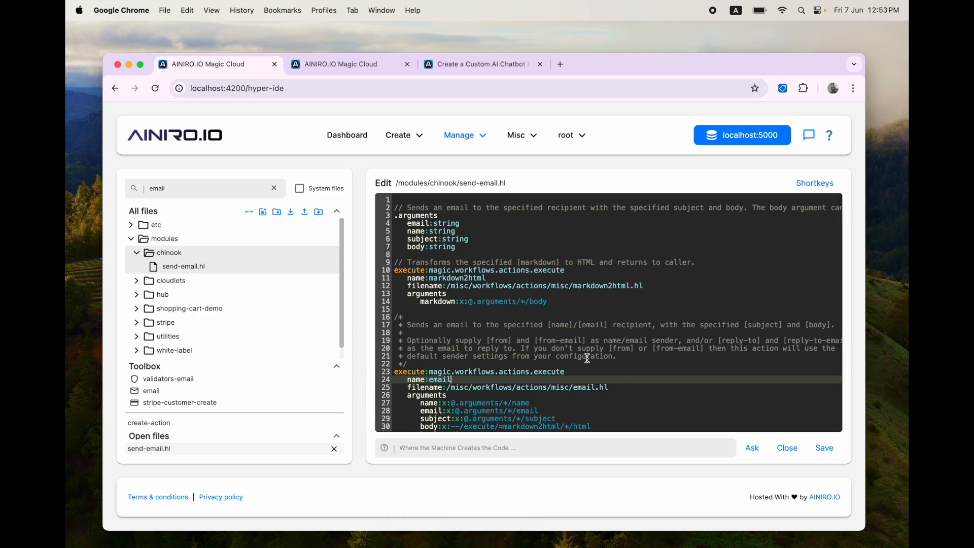
mouse_move(310, 268)
left_click(304, 269)
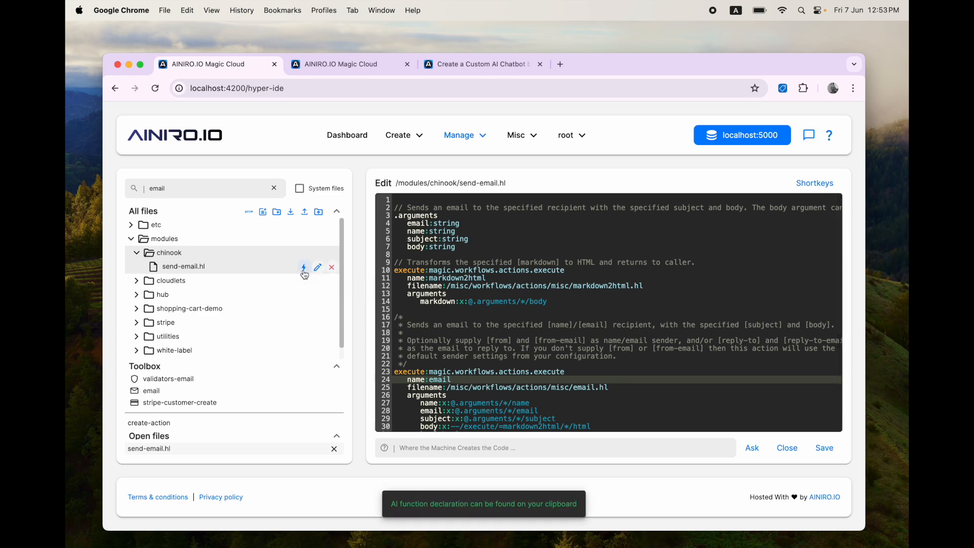
Step: Filter training data to ainiro and trial-paste the declaration into a new snippet, then discard it
key("ctrl+Tab")
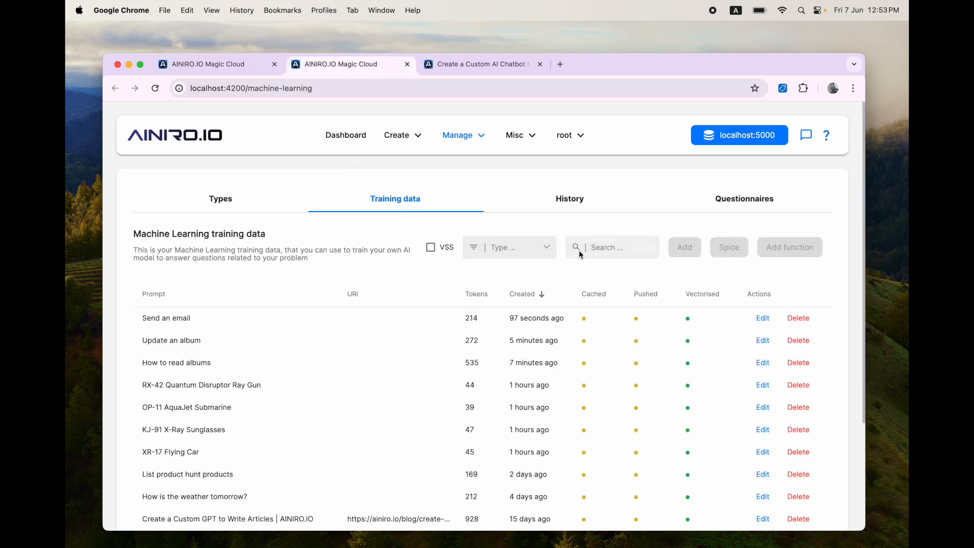
left_click(531, 251)
left_click(527, 311)
left_click(680, 246)
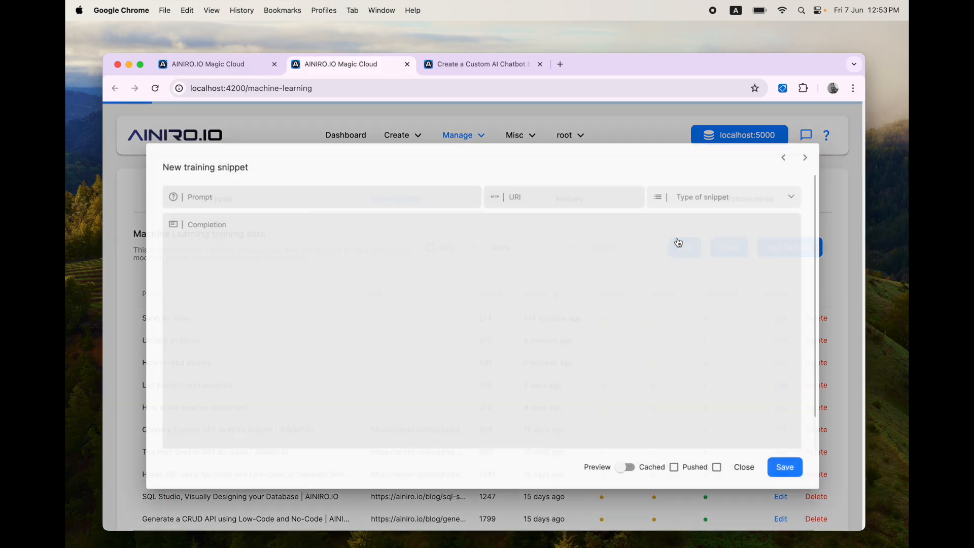
left_click(629, 242)
type("Sends an email to the specified recipient with the specified subject and body. The body argument can be Markdown. All arguments are mandatory.  If the user asks you to perform an action associated with this function invocation, then inform the user of what you are about to do and do not return follow up questions, but instead end your response with the following:  ___ FUNCTION_INVOCATION[/modules/chinook/send-email.hl]: {   \"email\": \"[VALUE]\",   \"name\": \"[VALUE]\",   \"subject\": \"[VALUE]\",   \"body\": \"[VALUE]\" } ___  Description of arguments:  * email Type of argument is string. * name Type of argument is string. * subject Type of argument is string. * body Type of argument is string.")
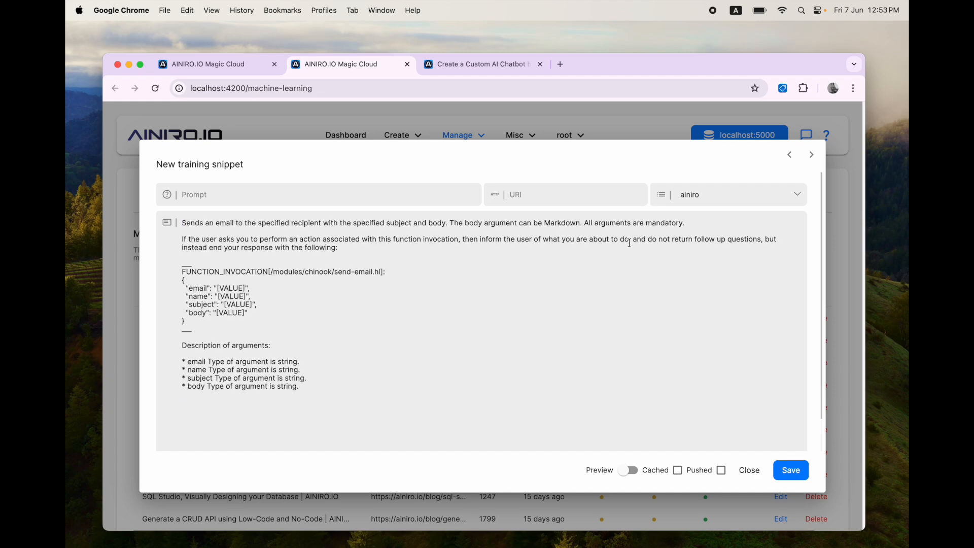
key("Escape")
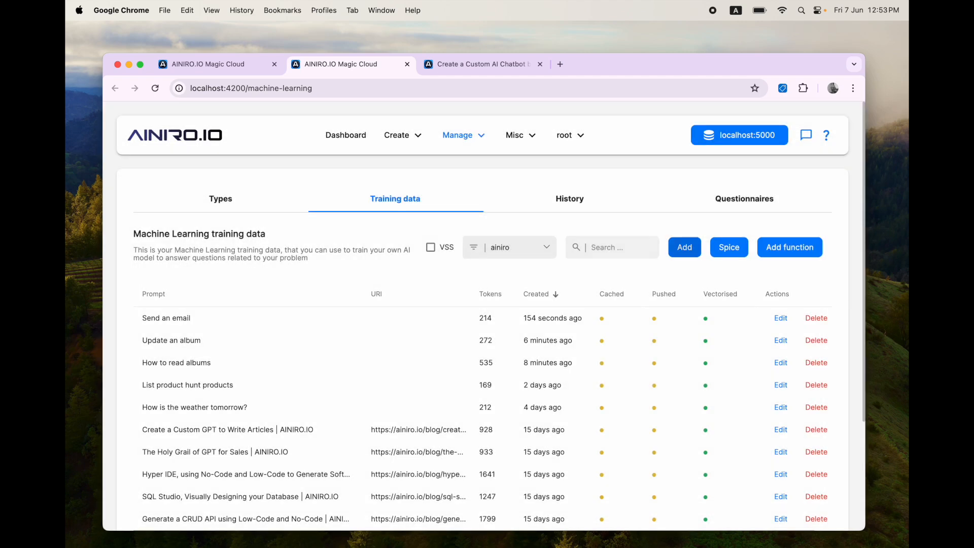
Step: List ainiro's addable functions including internal workflows and search for send-email
left_click(791, 249)
left_click(716, 474)
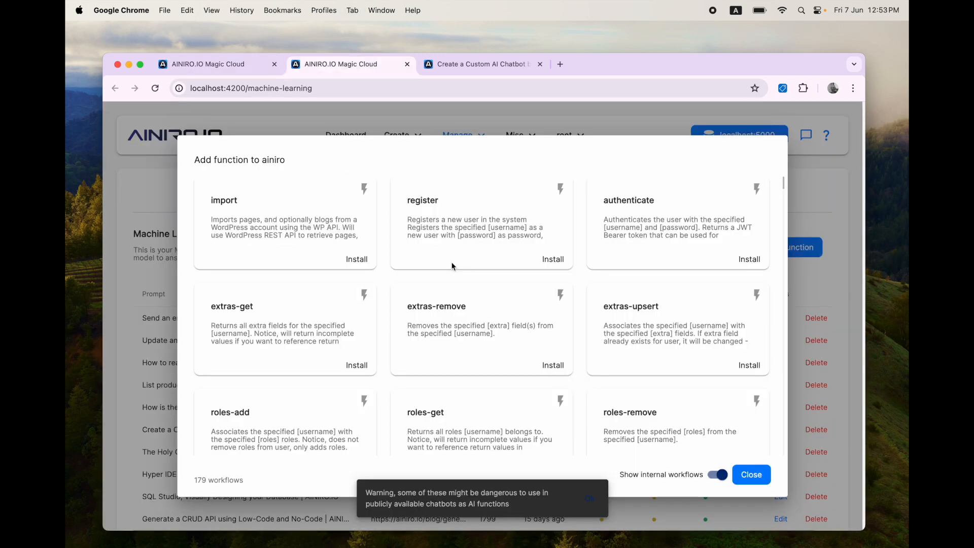
key("super+f")
type("send-email")
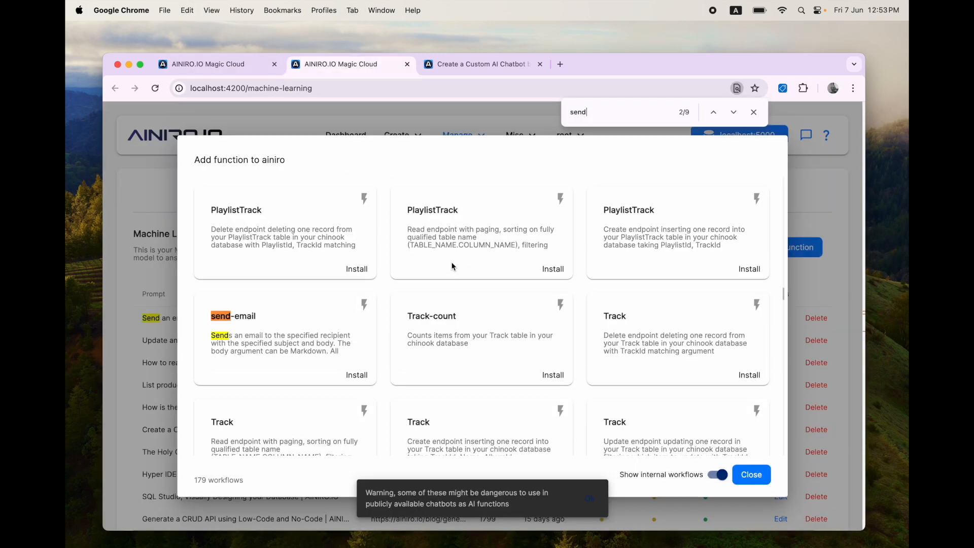
Step: Install send-email as an ainiro function and close the function list
key("Escape")
left_click(355, 373)
key("Escape")
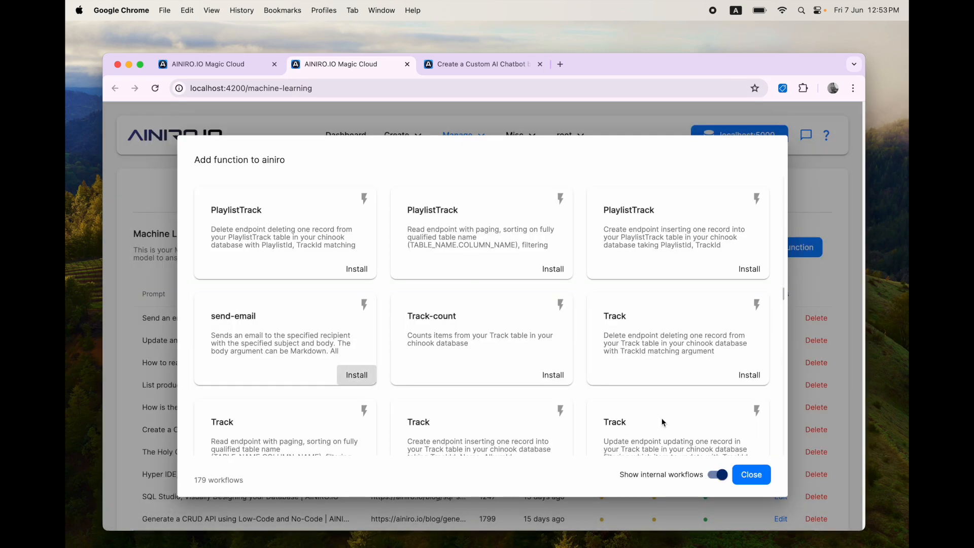
left_click(751, 479)
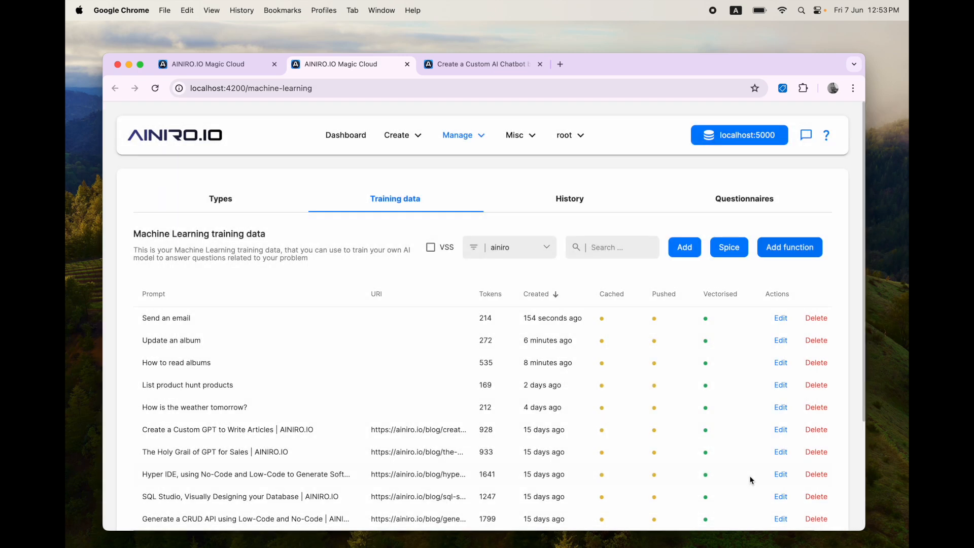
Step: Recopy the send-email declaration and open the ainiro type's configuration
left_click(222, 66)
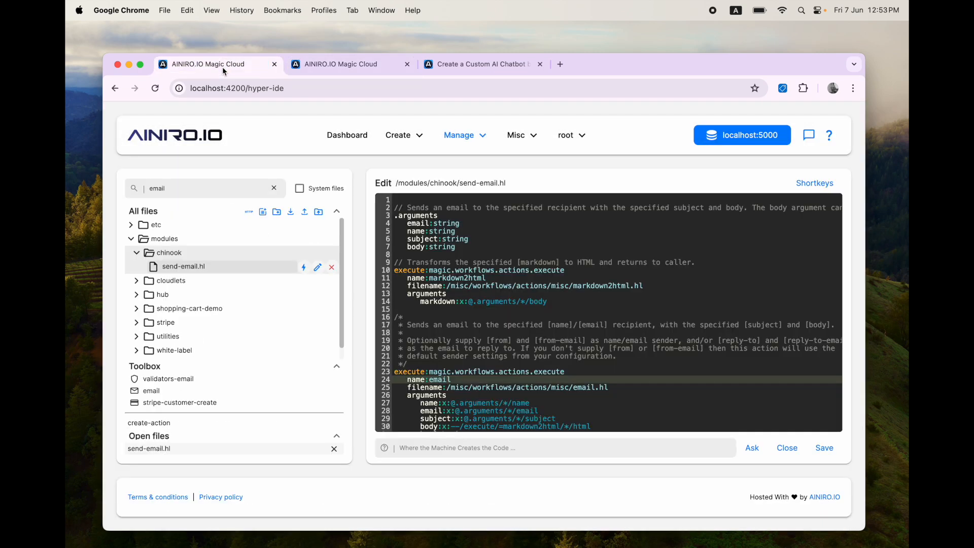
left_click(303, 267)
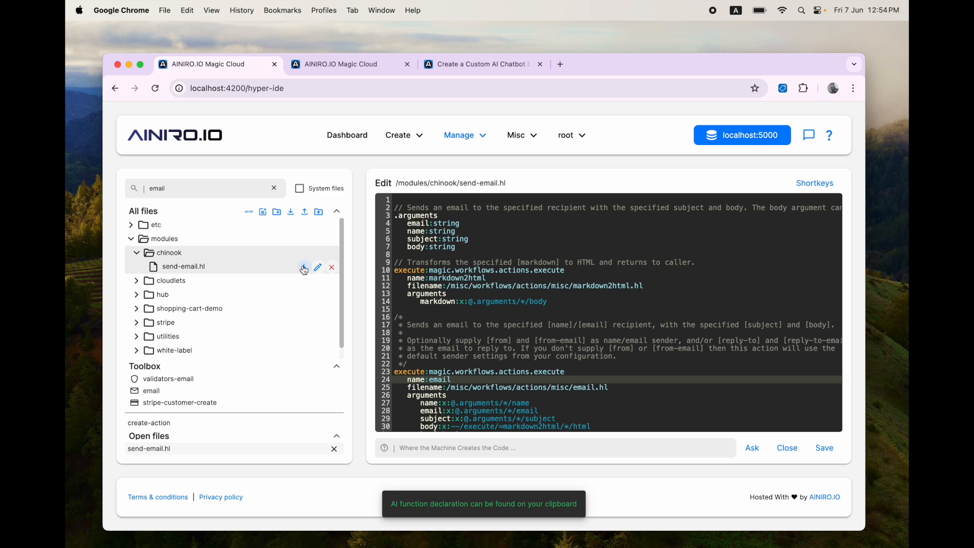
key("ctrl+Tab")
left_click(211, 203)
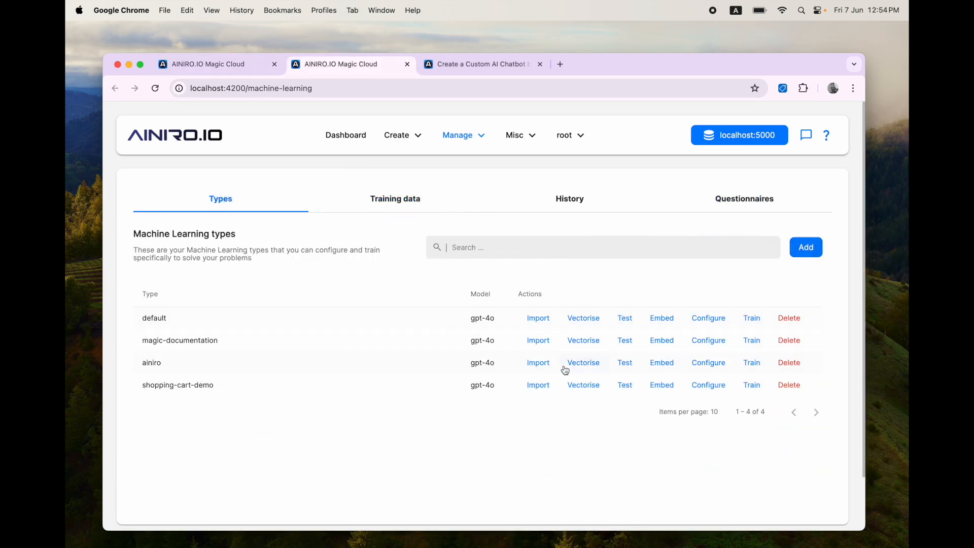
left_click(702, 362)
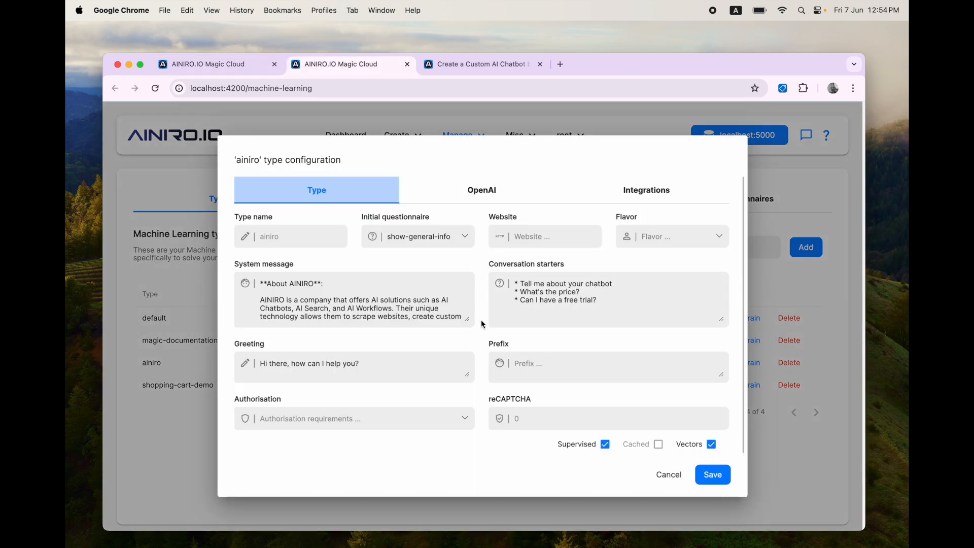
Step: Append a '**How to send an email**' heading with the pasted declaration to the system message
left_click_drag(468, 320, 545, 496)
left_click(396, 361)
key("super+Down")
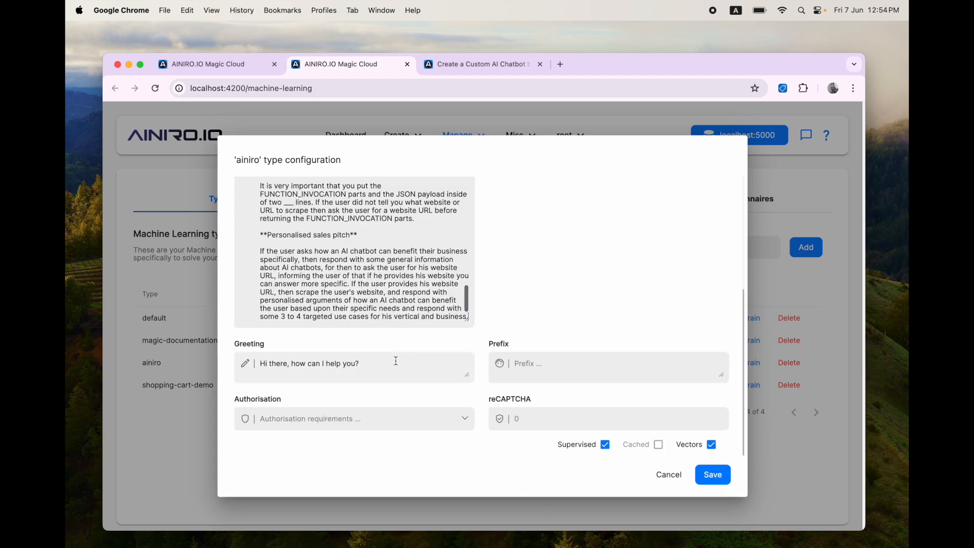
key("Return")
key("Return")
key("Return")
type("**")
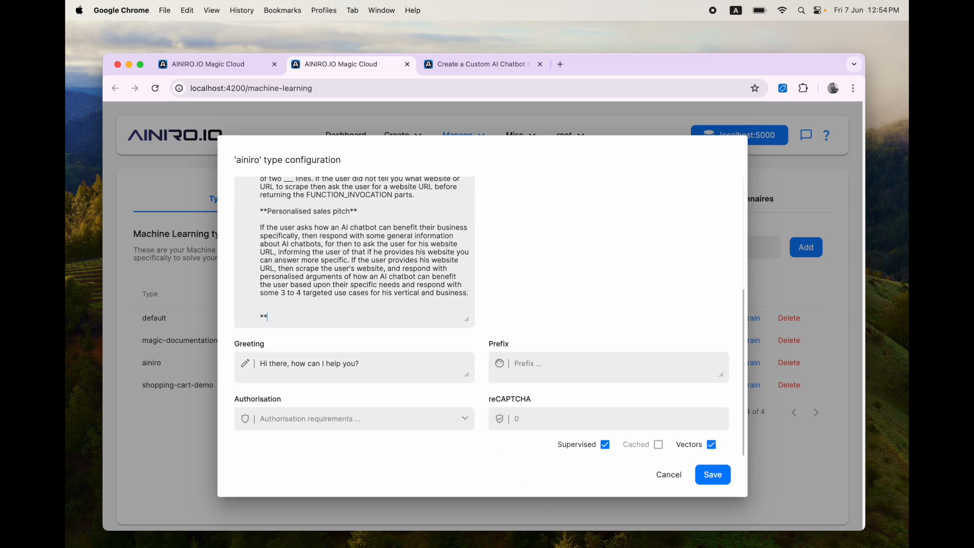
type("How to send an email**")
key("Return")
key("Return")
key("super+v")
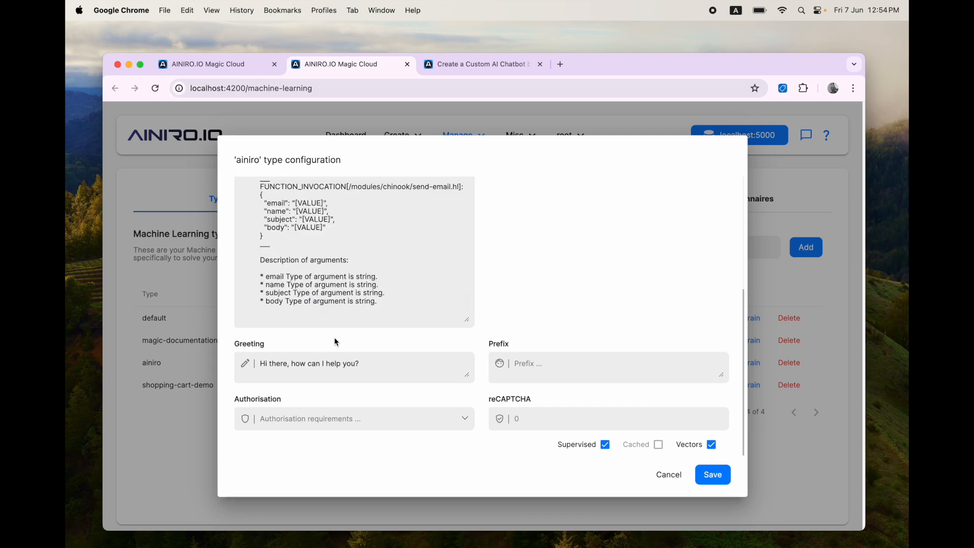
Step: Remove the extra blank line above the email section and review it
scroll(333, 319, "up", 2)
scroll(330, 303, "up", 5)
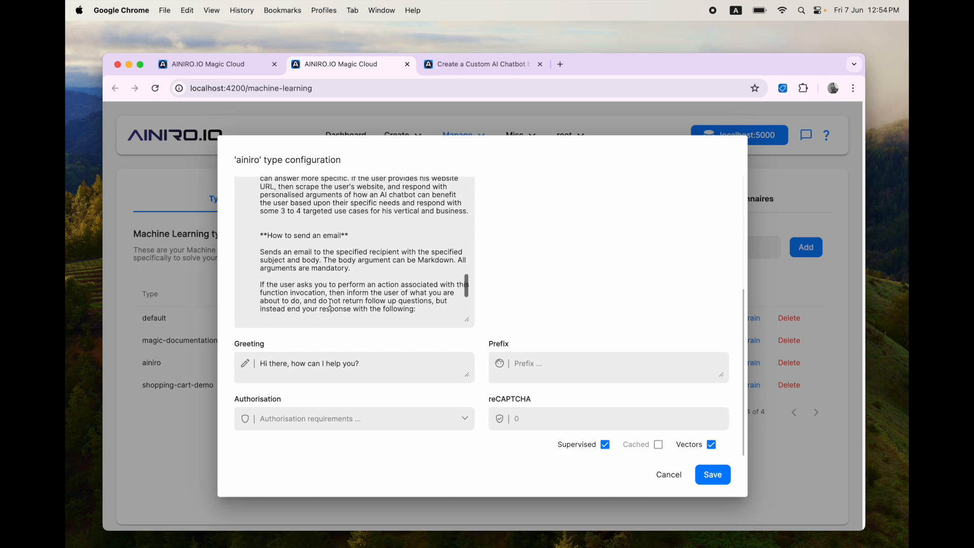
left_click(354, 226)
key("BackSpace")
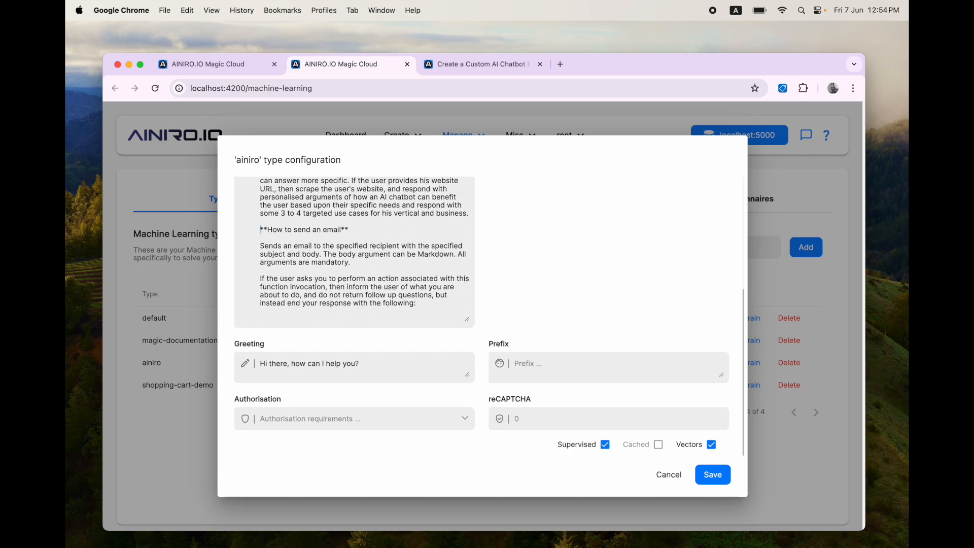
key("super+shift+Down")
scroll(354, 252, "up", 5)
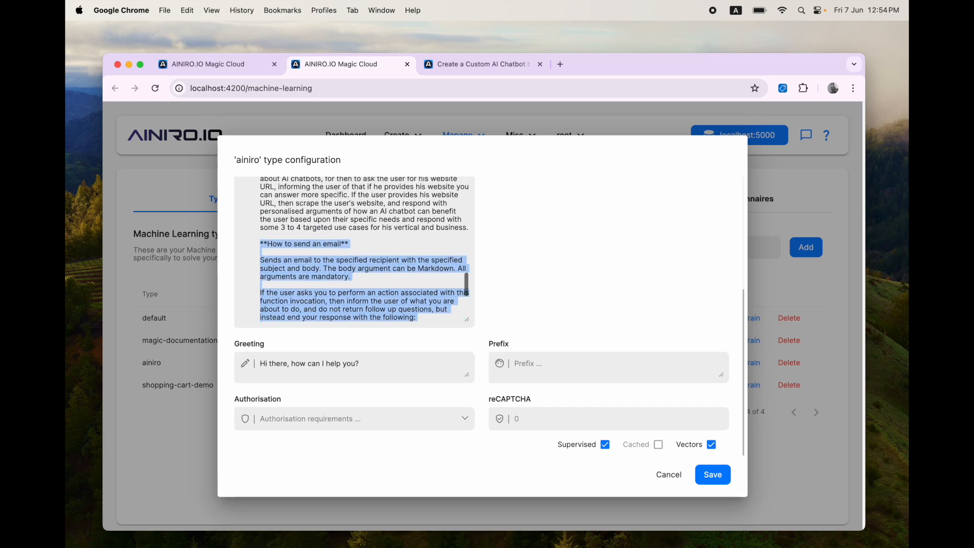
scroll(354, 252, "down", 3)
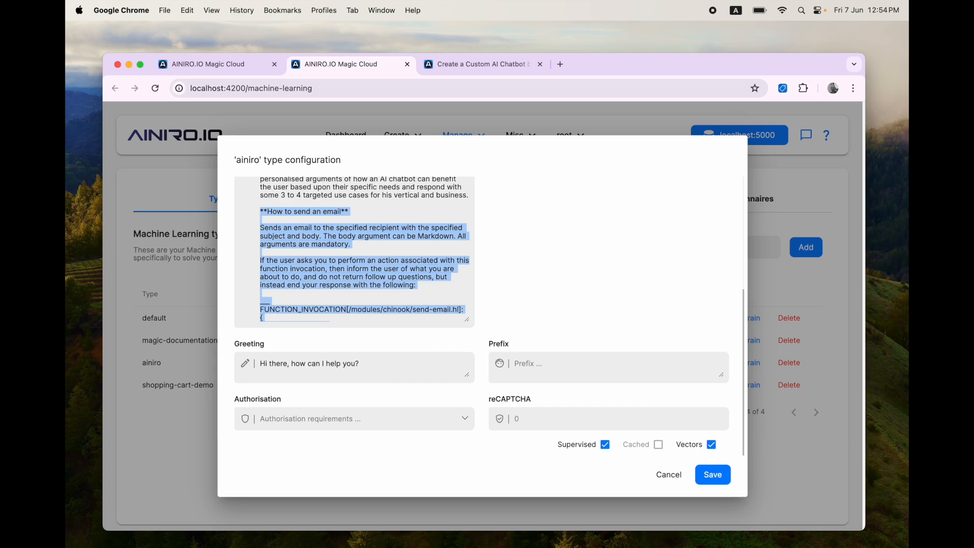
key("ctrl+Tab")
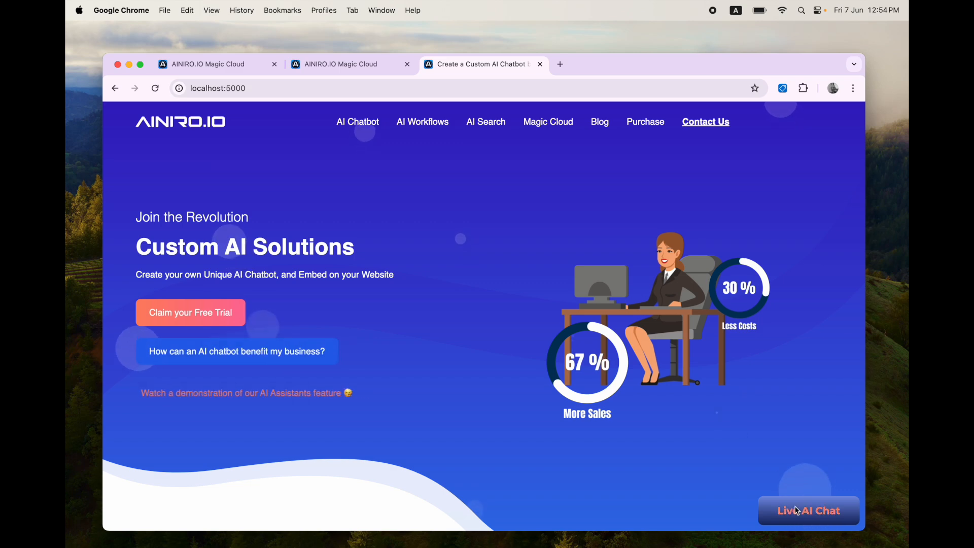
Step: Type a chat request to email the contact with subject "foo" and body "bar"
left_click(806, 510)
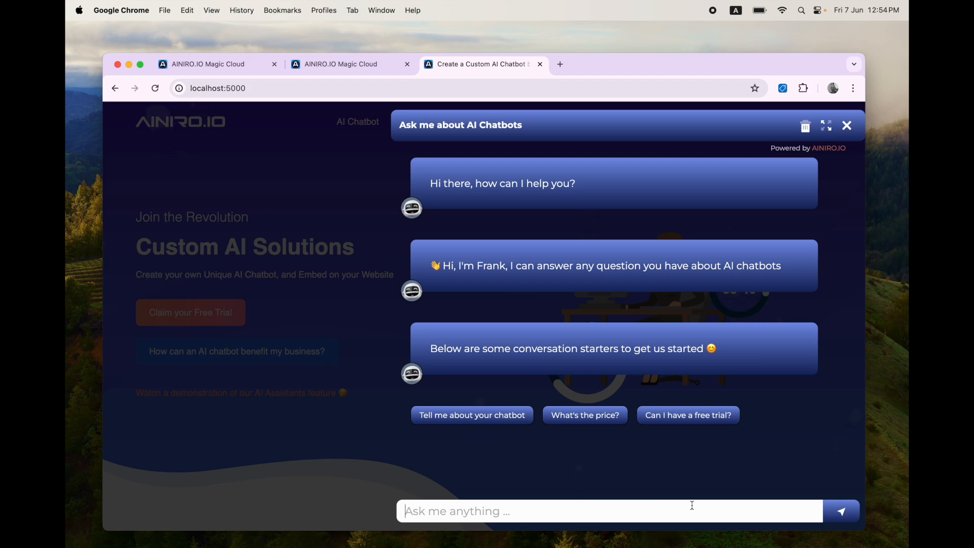
type("Send ")
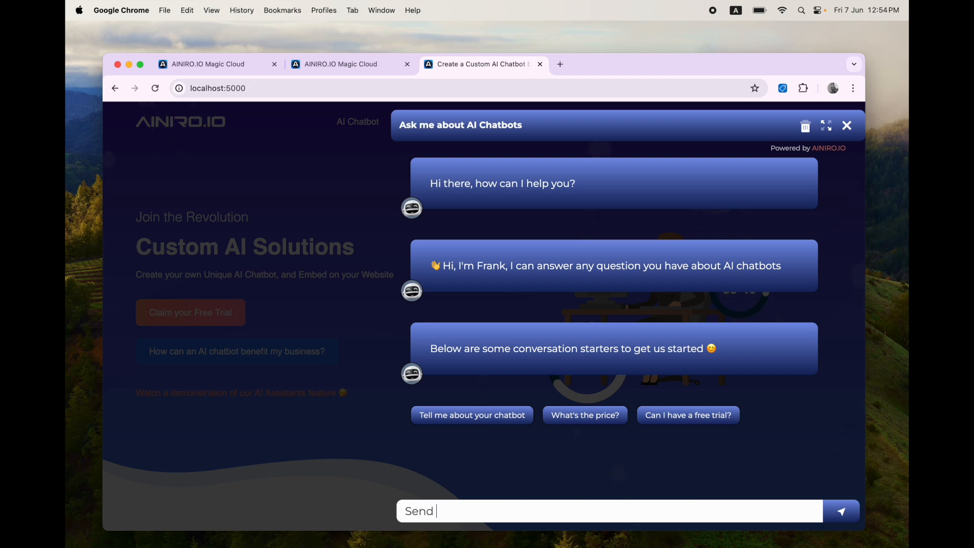
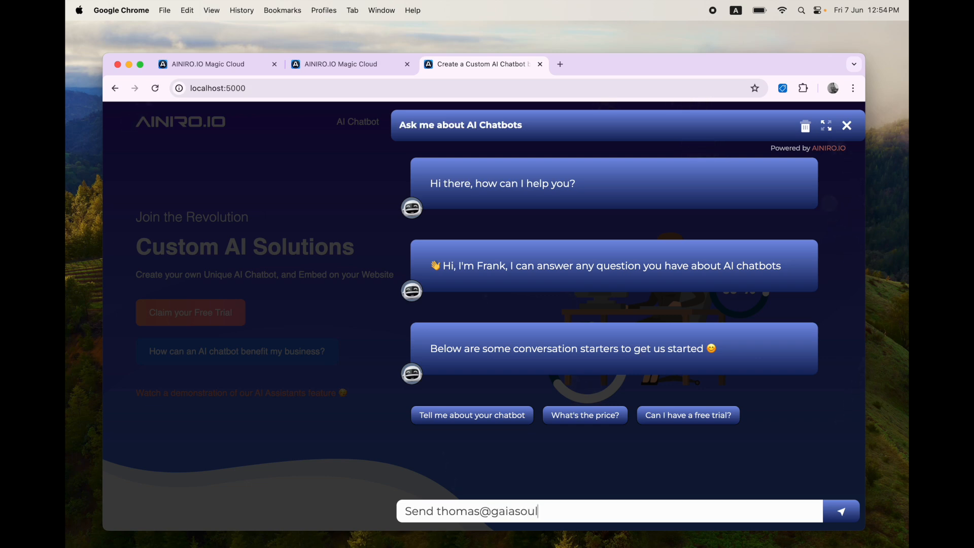
type("ail, his name o")
key("BackSpace")
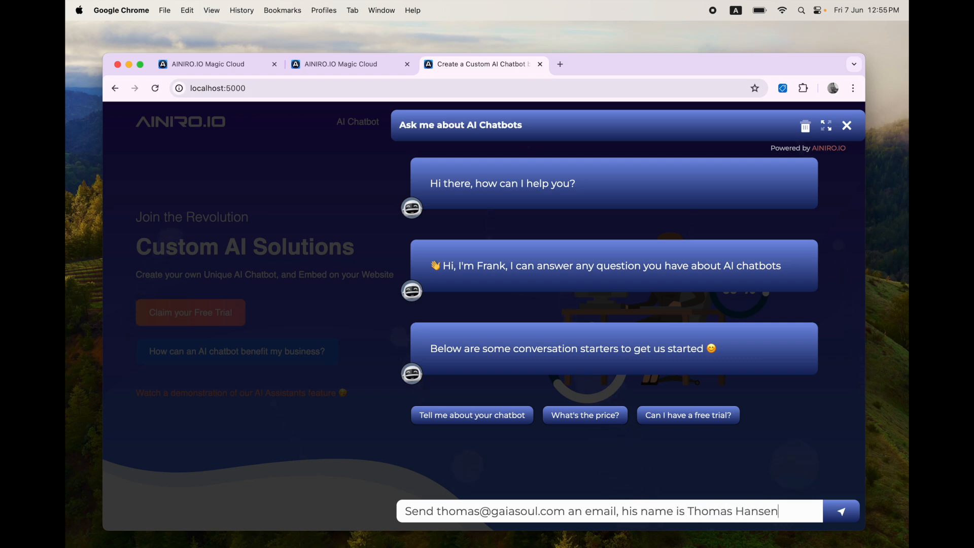
type(", Use the")
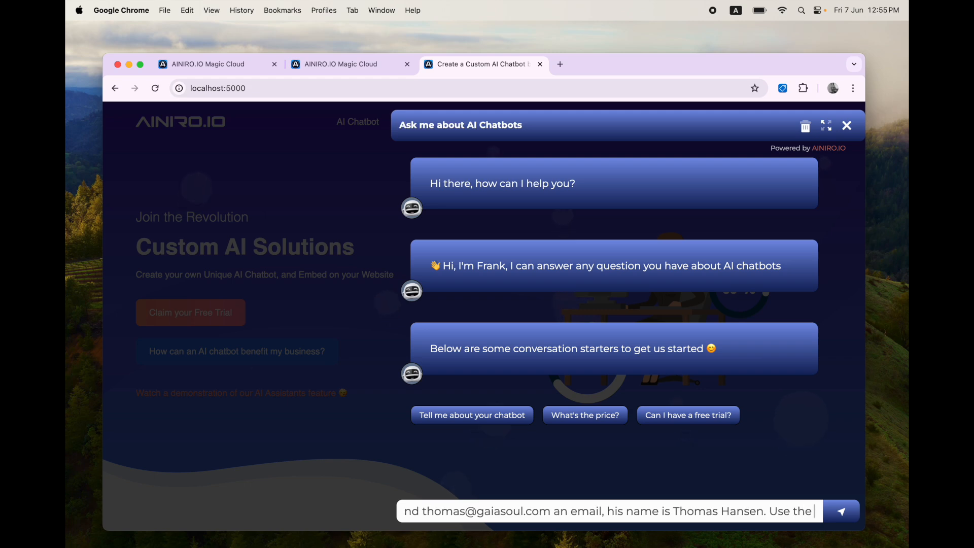
type(" subject \"foo")
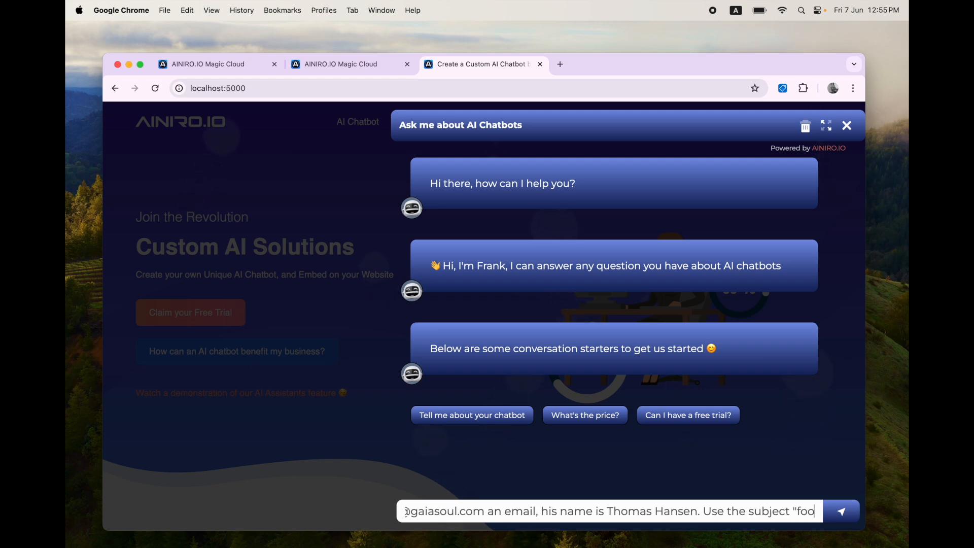
type("\" and the body \"")
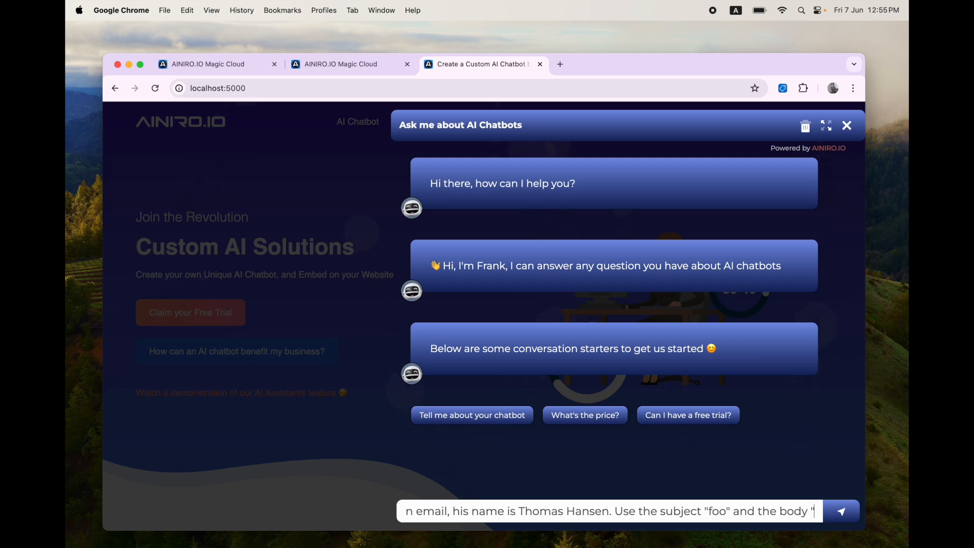
type("bar\".")
Step: Copy the whole chat request and return to Magic Cloud's training data list
key("super+a")
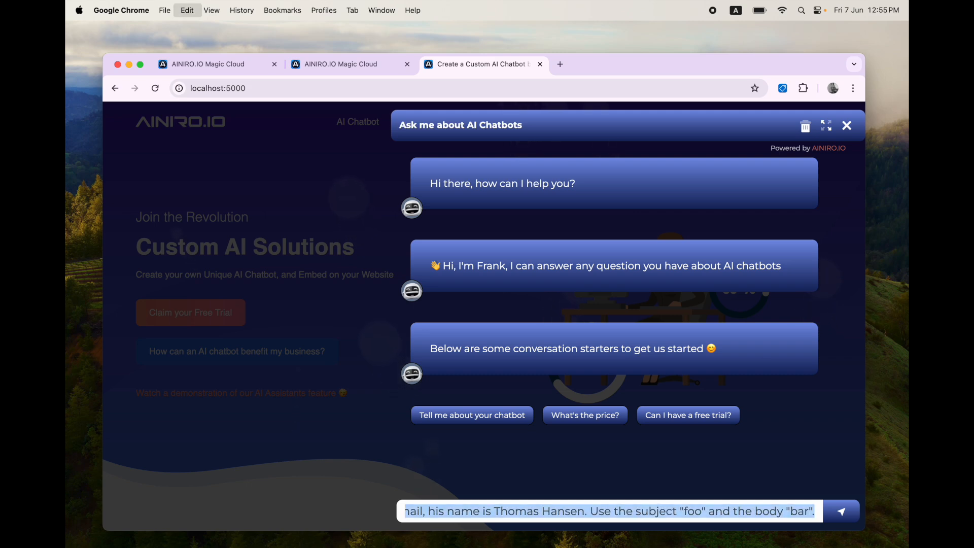
key("super+c")
key("super+alt+Left")
key("Escape")
left_click(391, 200)
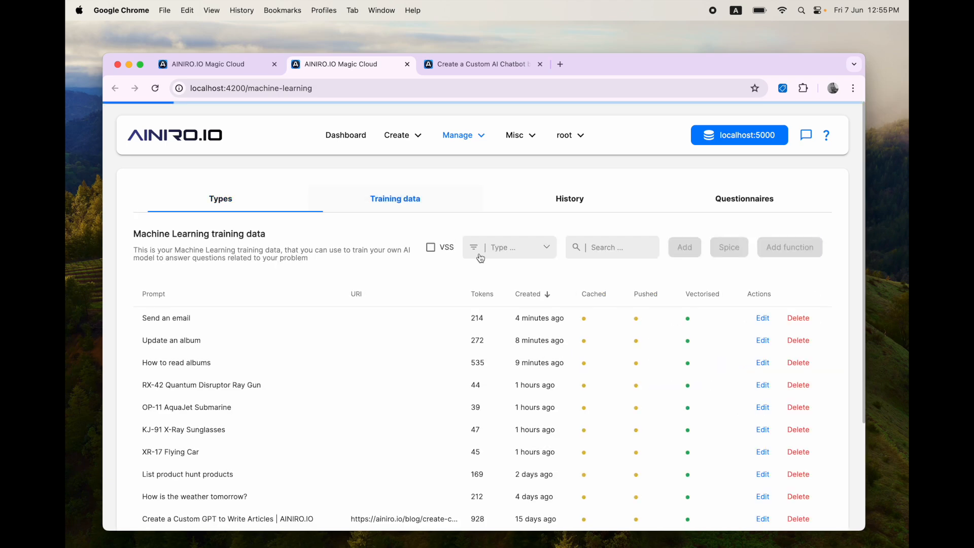
Step: Filter training data to ainiro with vector similarity search on, searching by the copied email request
left_click(509, 247)
left_click(500, 312)
left_click(431, 248)
left_click(616, 251)
key("super+v")
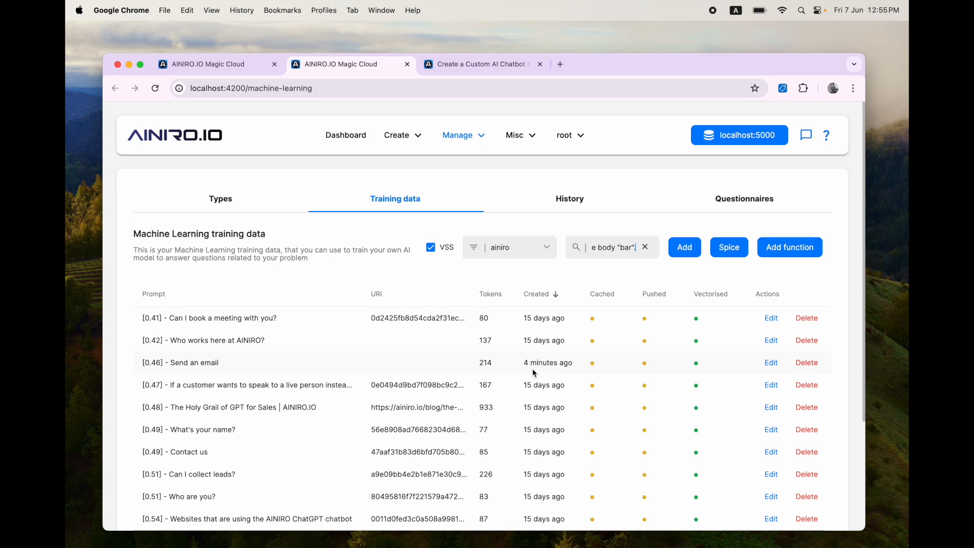
Step: Change the body to 'I'm interested in your AI chatbot, how can it benefit my business' and search again
key("ctrl+Tab")
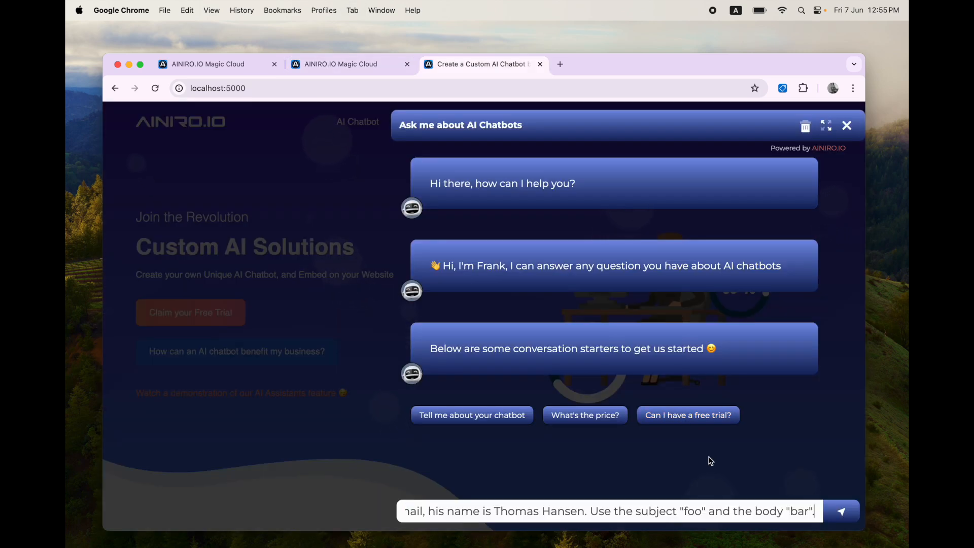
key("alt+shift+Left")
type("I'm i")
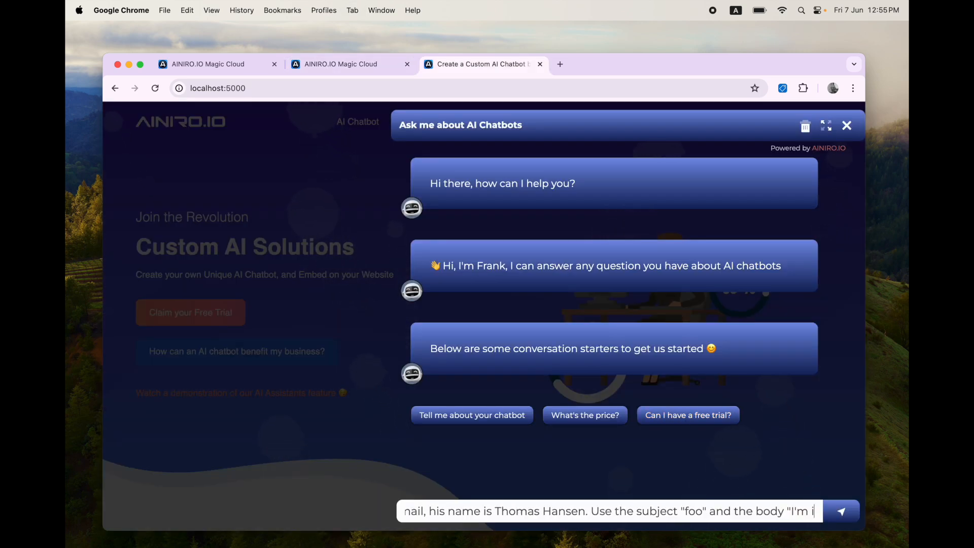
type("nterested in you")
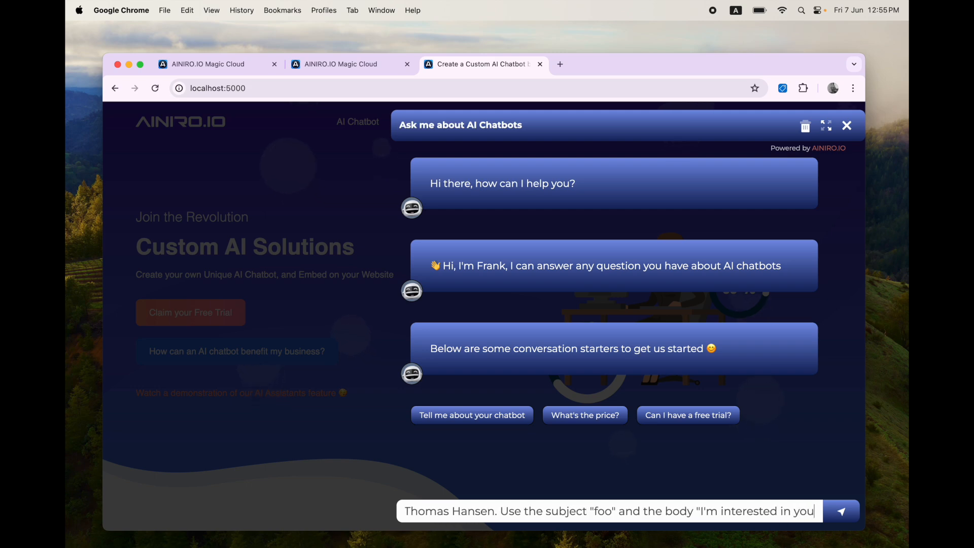
type("r AI chatbot, how ")
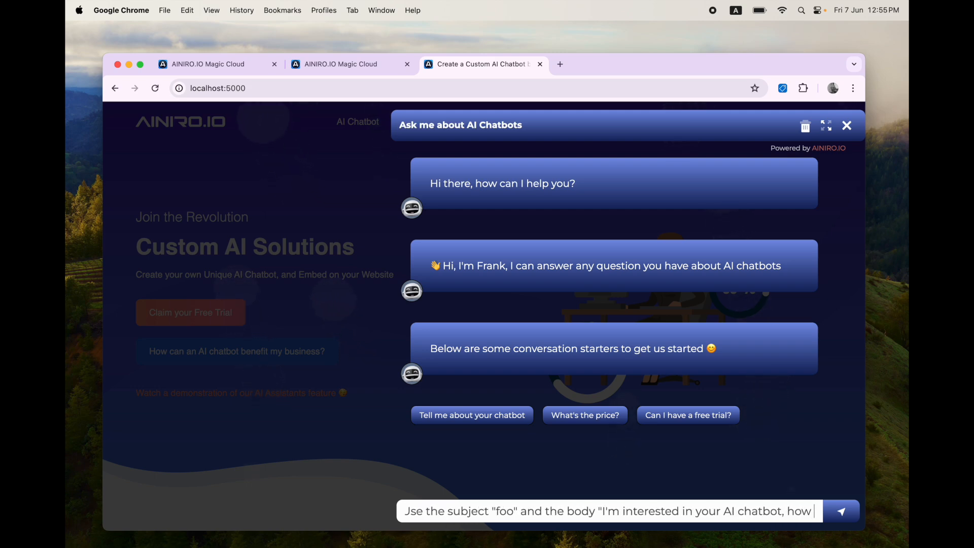
type("can it benefit")
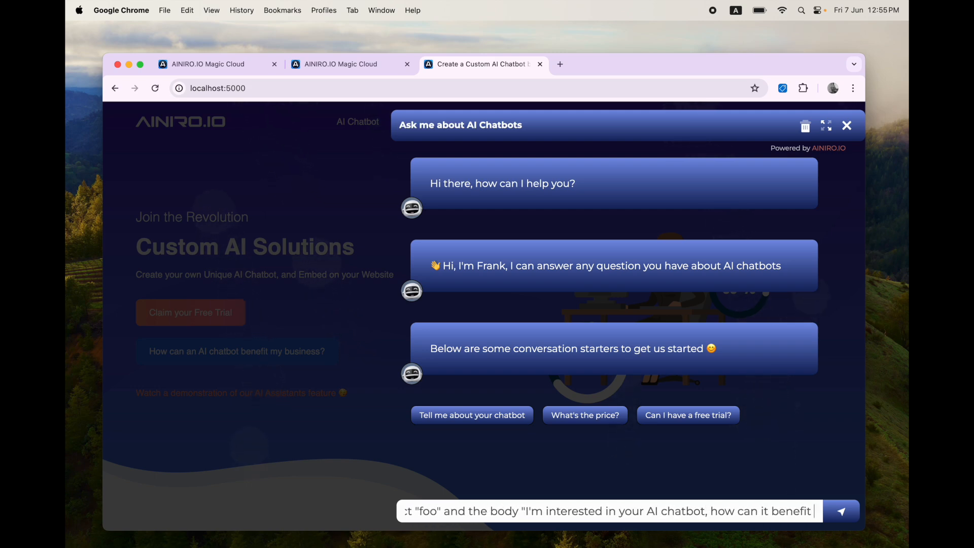
type(" my business")
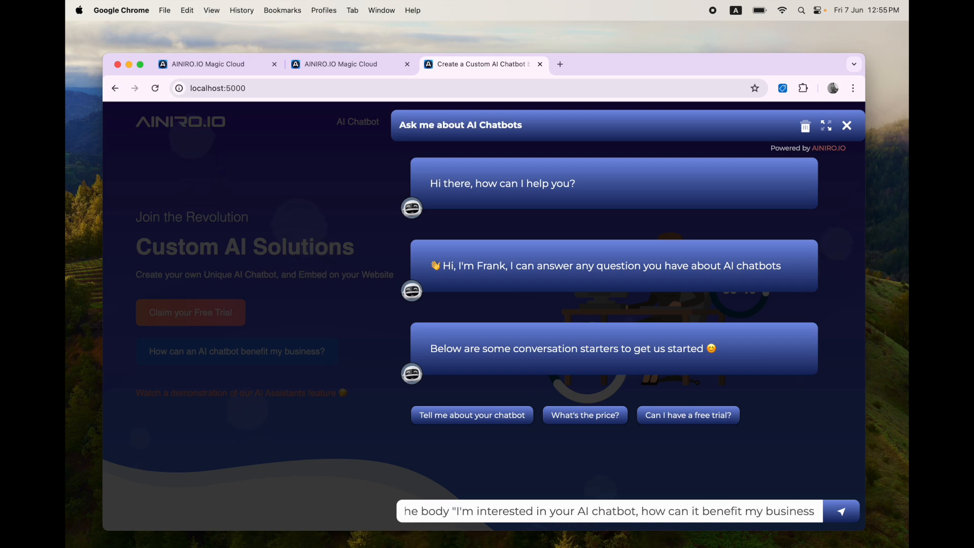
key("super+a")
key("ctrl+shift+Tab")
triple_click(618, 245)
key("super+v")
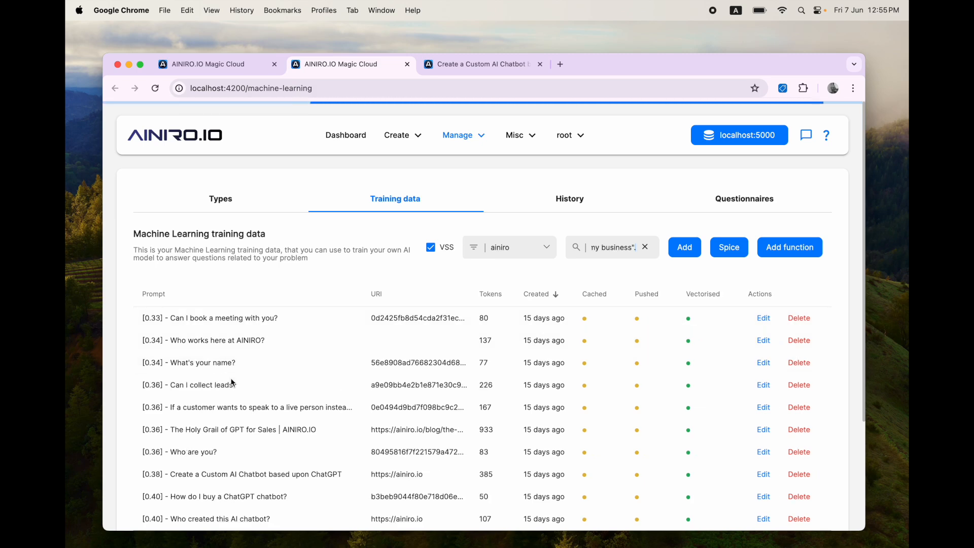
scroll(225, 432, "down", 3)
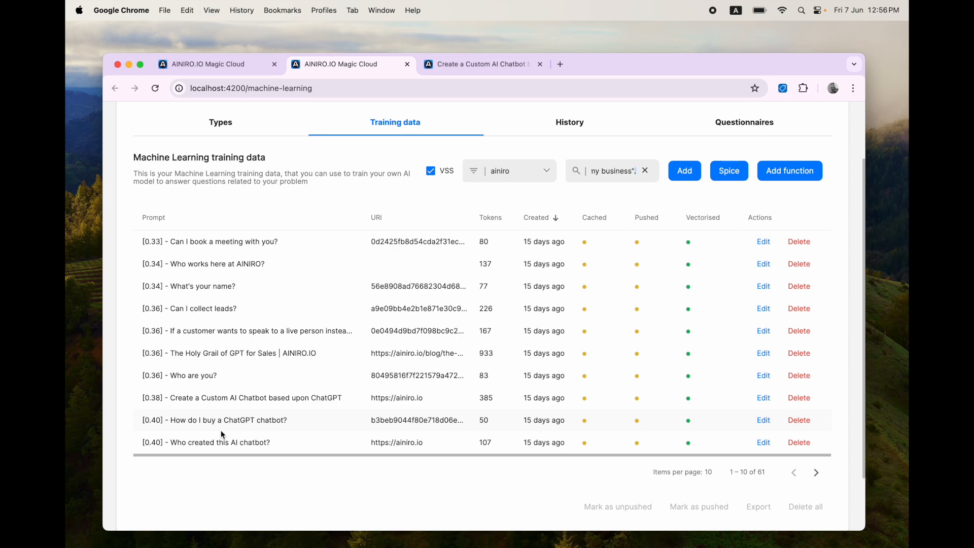
left_click(219, 124)
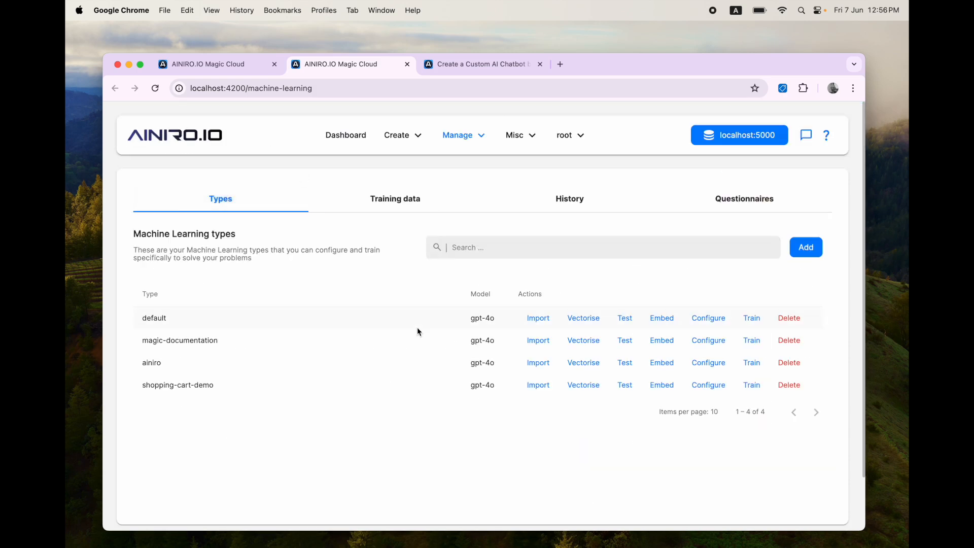
Step: Open the ainiro type configuration and enlarge its system message box
left_click(713, 362)
left_click_drag(300, 266, 228, 269)
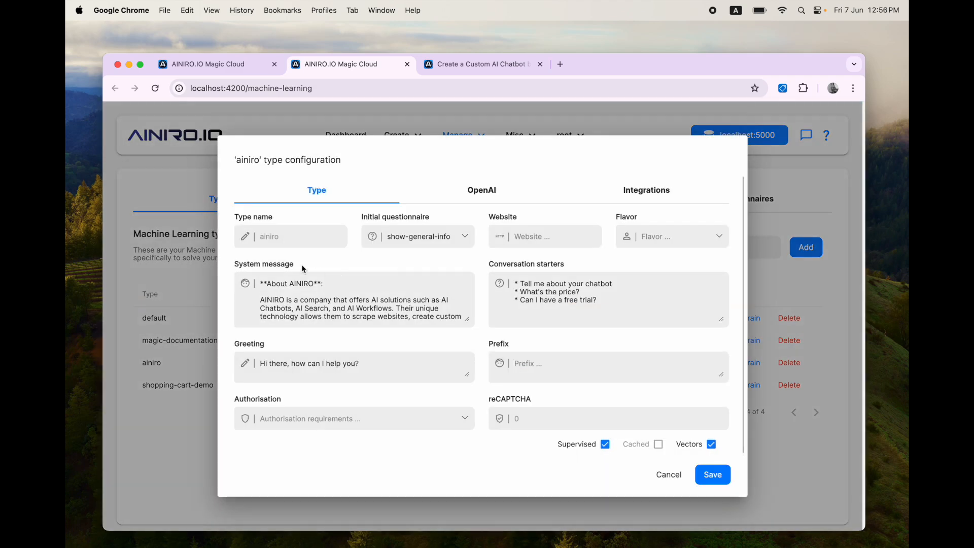
left_click(407, 300)
left_click_drag(463, 313, 464, 492)
scroll(402, 363, "down", 10)
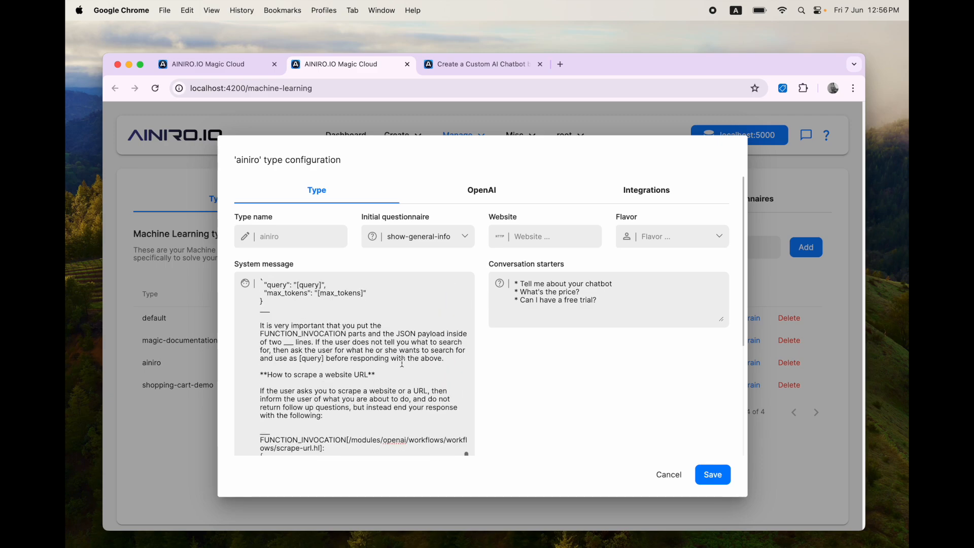
Step: Paste the send-email.hl function declaration at the end of the system message, then close
key("super+1")
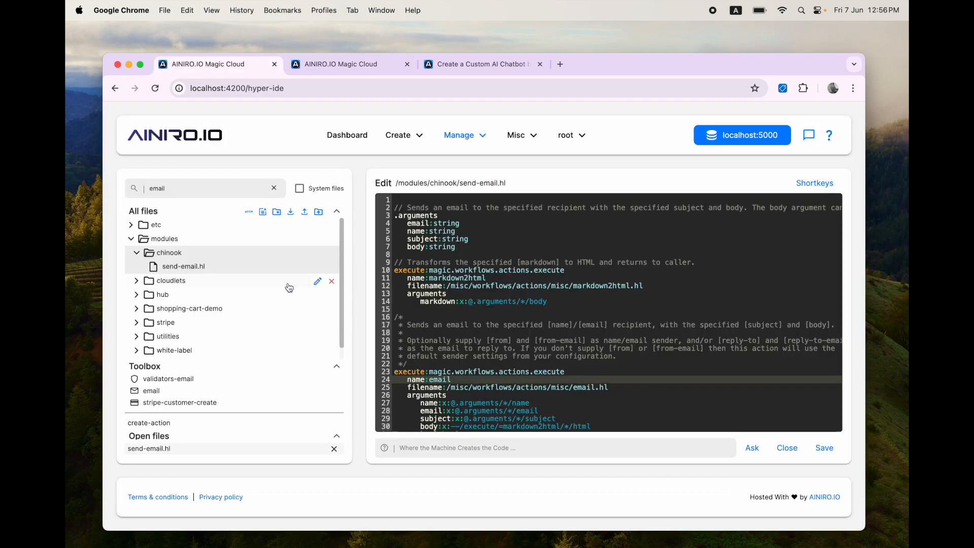
left_click(303, 268)
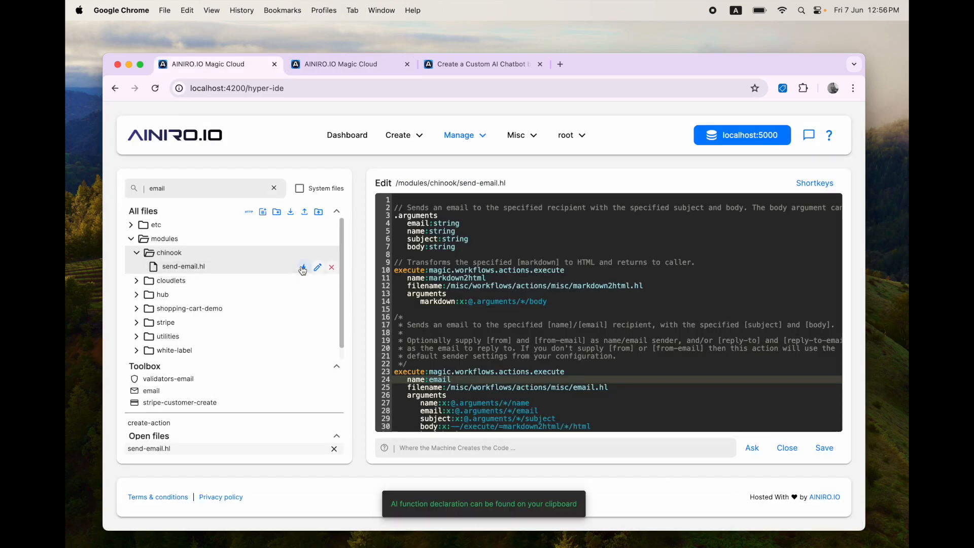
key("super+2")
scroll(373, 321, "down", 10)
key("super+v")
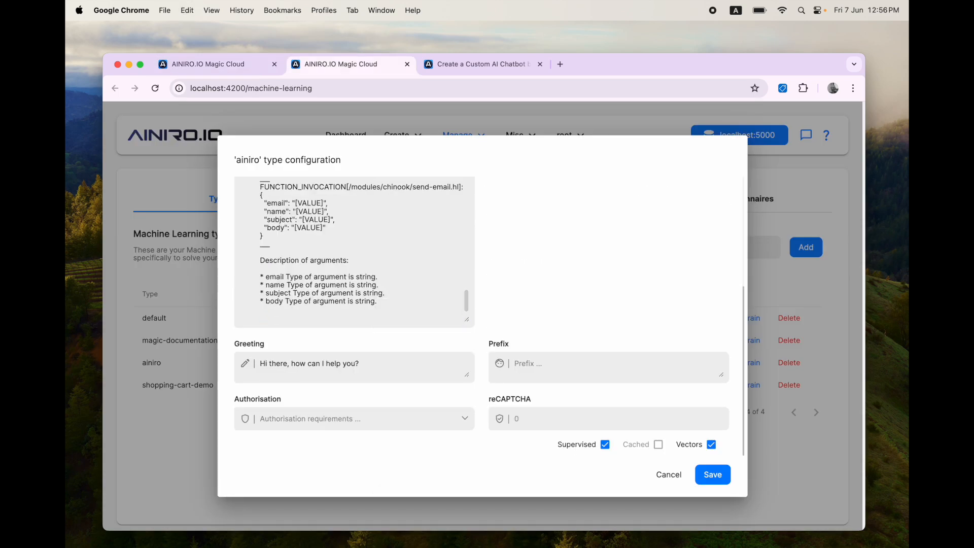
key("shift+Up")
key("shift+Up")
key("shift+Up")
key("shift+Up")
key("shift+Up")
key("shift+Up")
key("shift+Up")
key("shift+Up")
key("shift+Up")
key("shift+Up")
key("shift+Up")
key("shift+Up")
key("shift+Up")
key("shift+Up")
key("shift+Up")
key("shift+Up")
key("shift+Up")
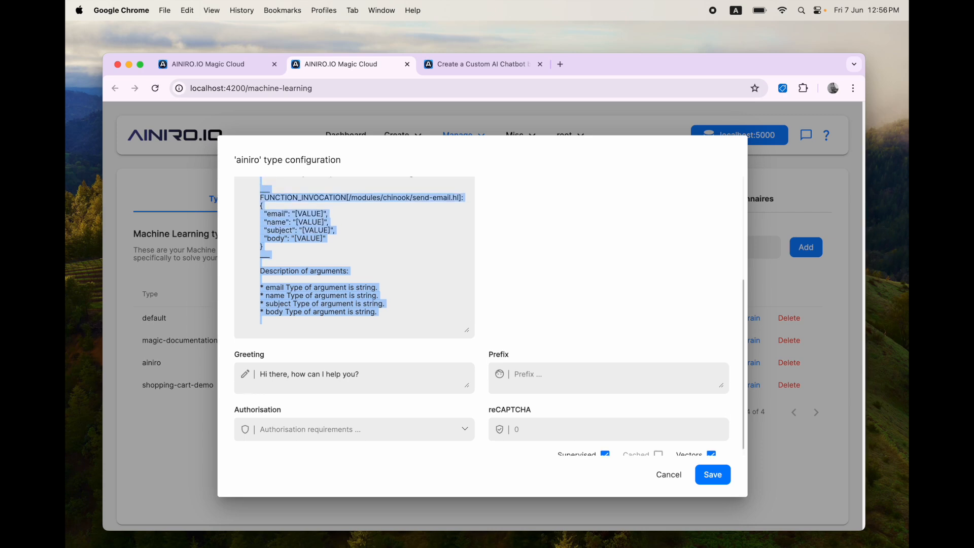
key("shift+Up")
key("shift+Up")
key("shift+Up")
key("shift+Up")
key("shift+Up")
key("shift+Up")
key("shift+Up")
key("shift+Up")
key("shift+Up")
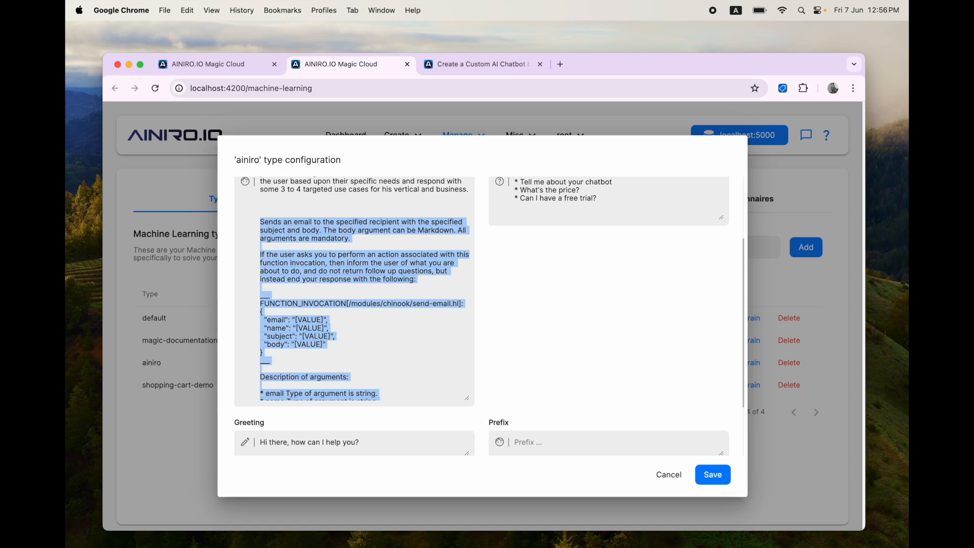
key("Escape")
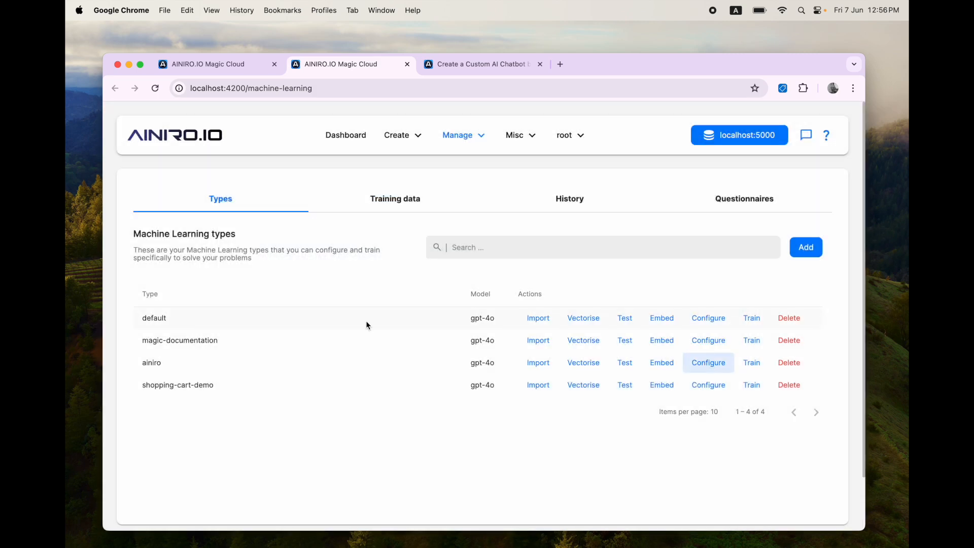
Step: Filter training data to ainiro and view the 'Update an album' snippet's full text
left_click(397, 207)
left_click(518, 249)
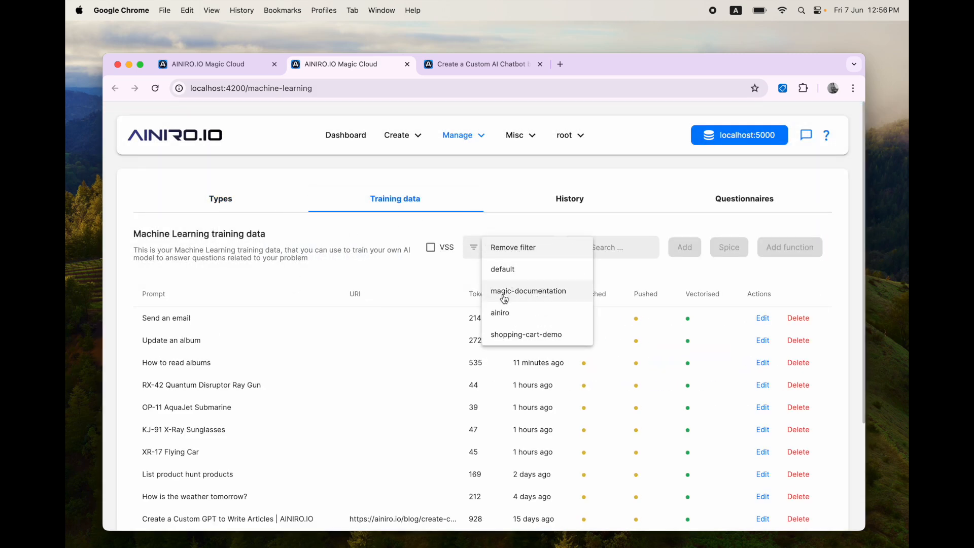
left_click(505, 311)
left_click(773, 340)
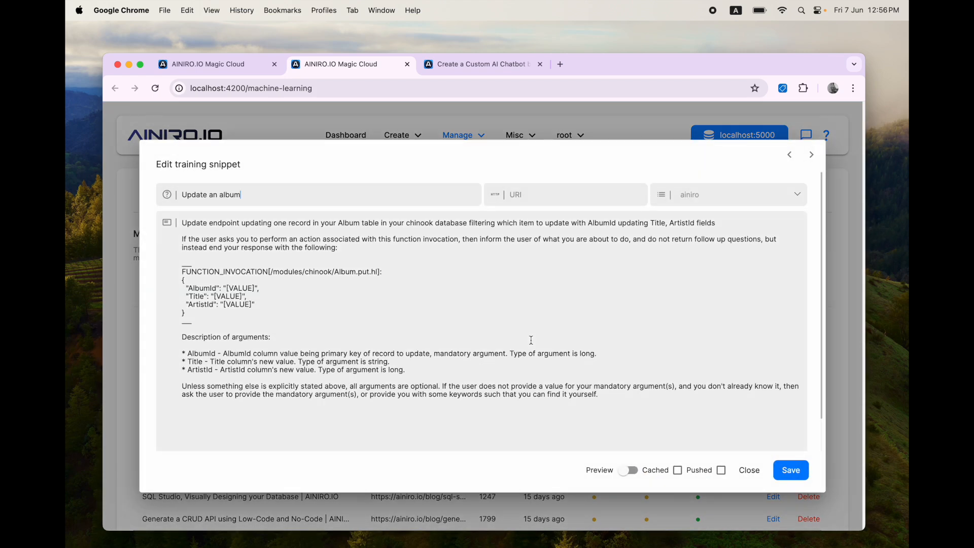
key("super+a")
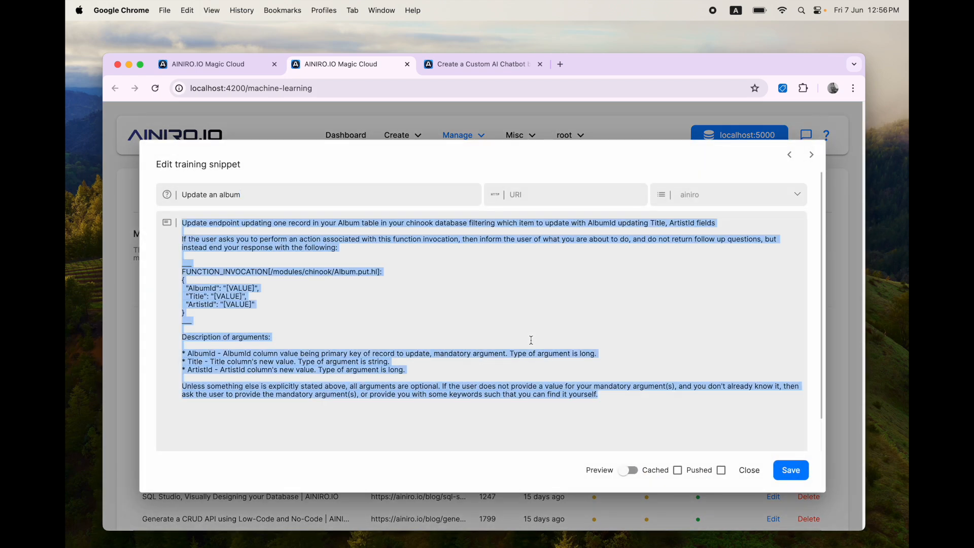
key("ctrl+Tab")
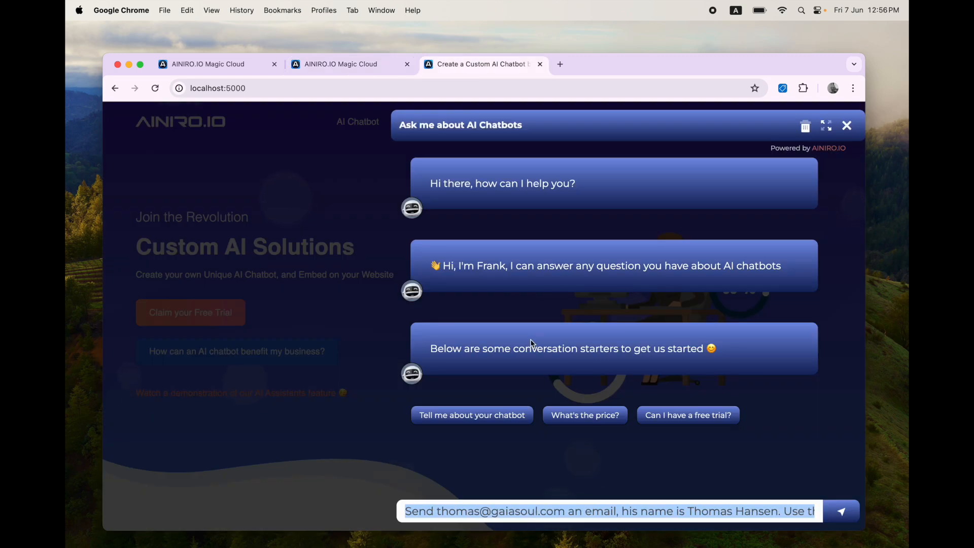
Step: Ask the chatbot to 'list all albums'
key("BackSpace")
type("list all albums")
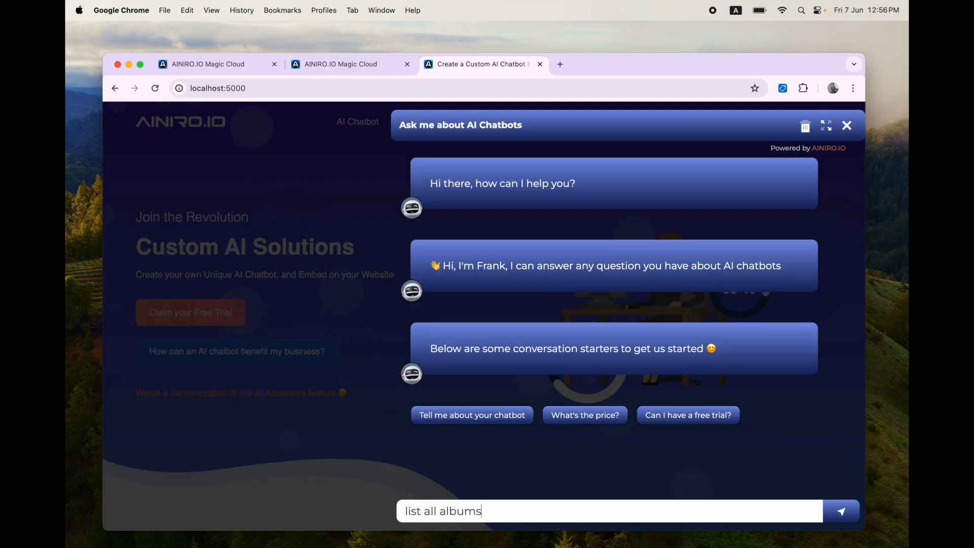
key("Return")
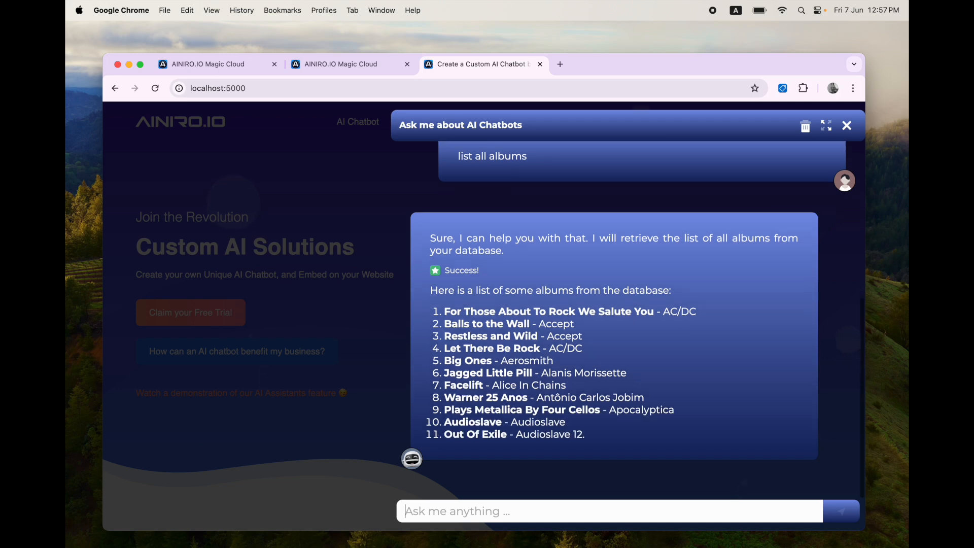
Step: Ask the chatbot to rename album number 1 to a new, expletive-laden title
type("update the name of item num")
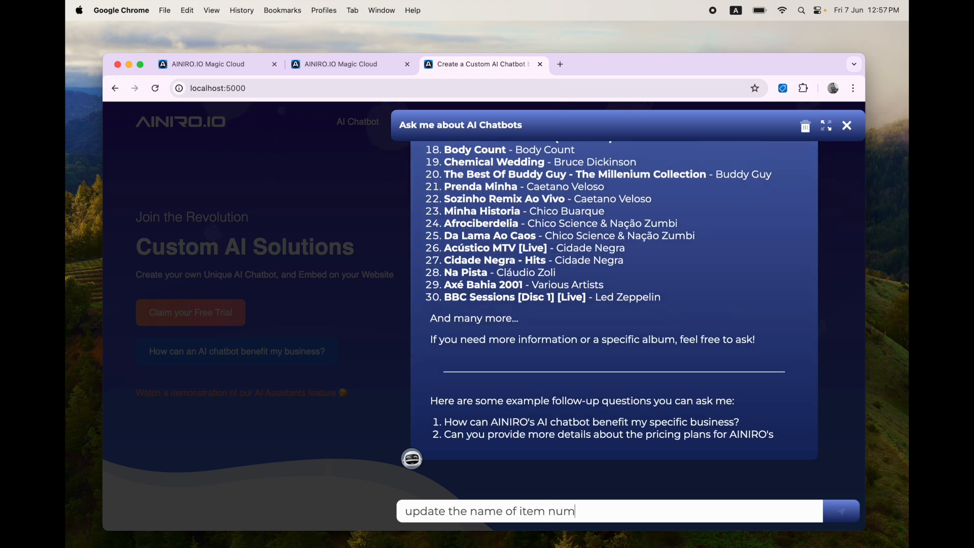
type("ber")
key("alt+shift+Left")
type("album number 1 to \"Fuck, fuck, fuck, fuck you!! YOU ASSHOLE!\"")
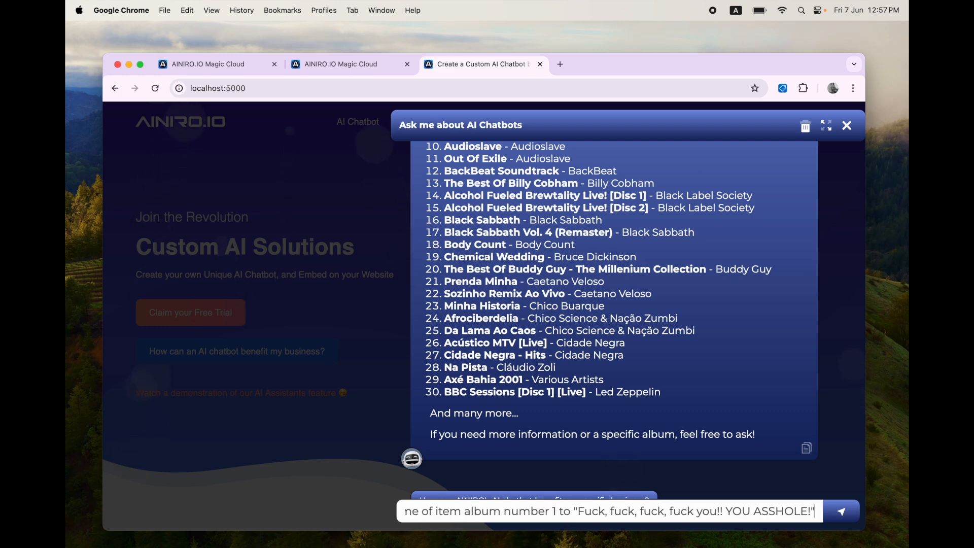
key("Return")
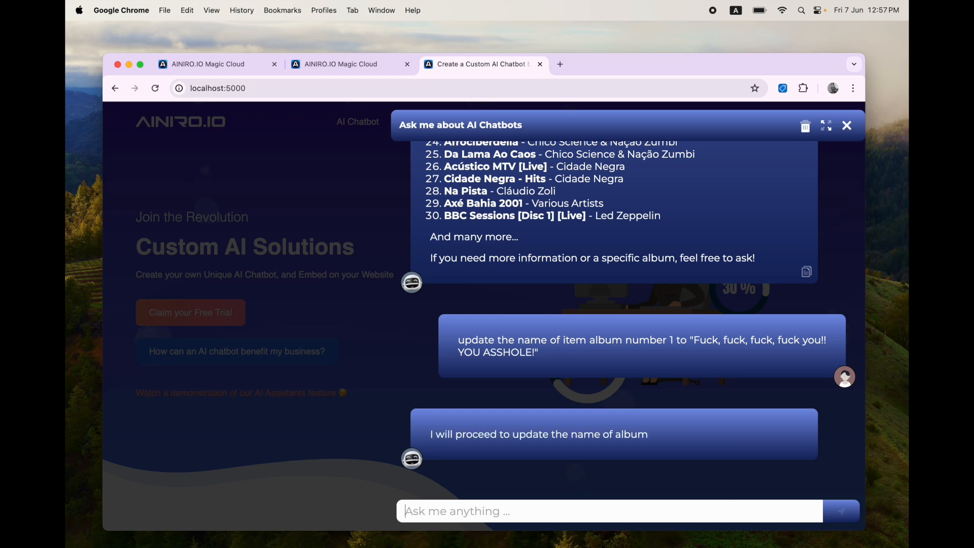